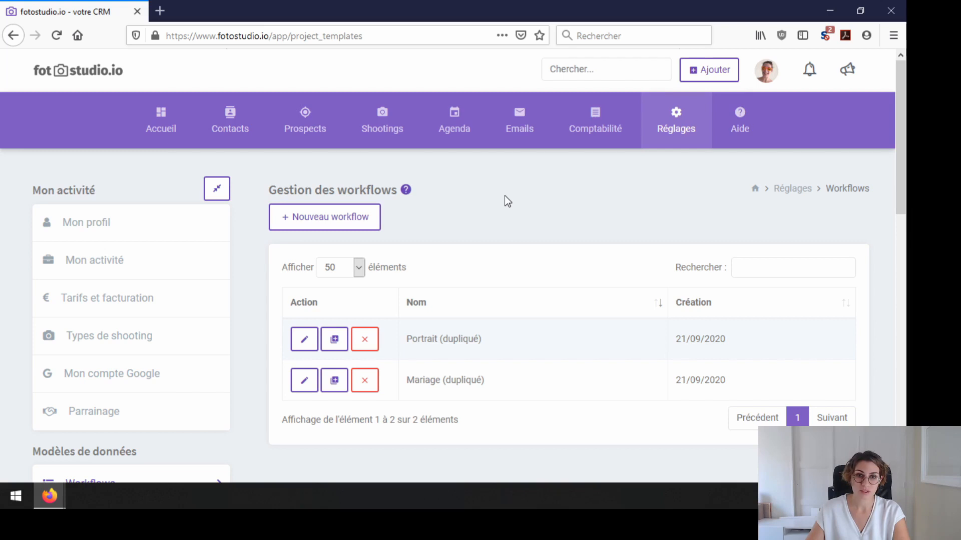
Create a new workflow named "Famille Studio" and save it
{"action": "left_click", "coordinate": [319, 218]}
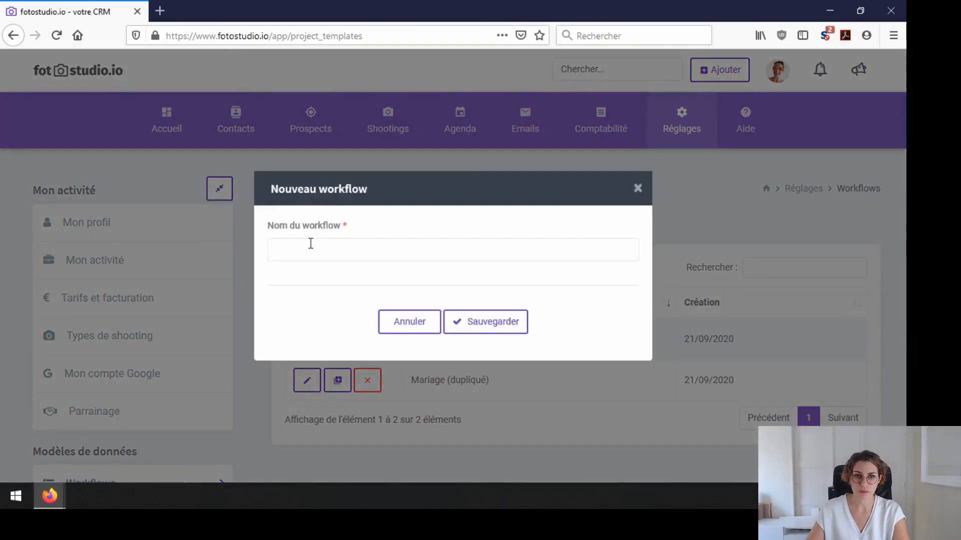
{"action": "left_click", "coordinate": [312, 245]}
{"action": "type", "text": "Fa"}
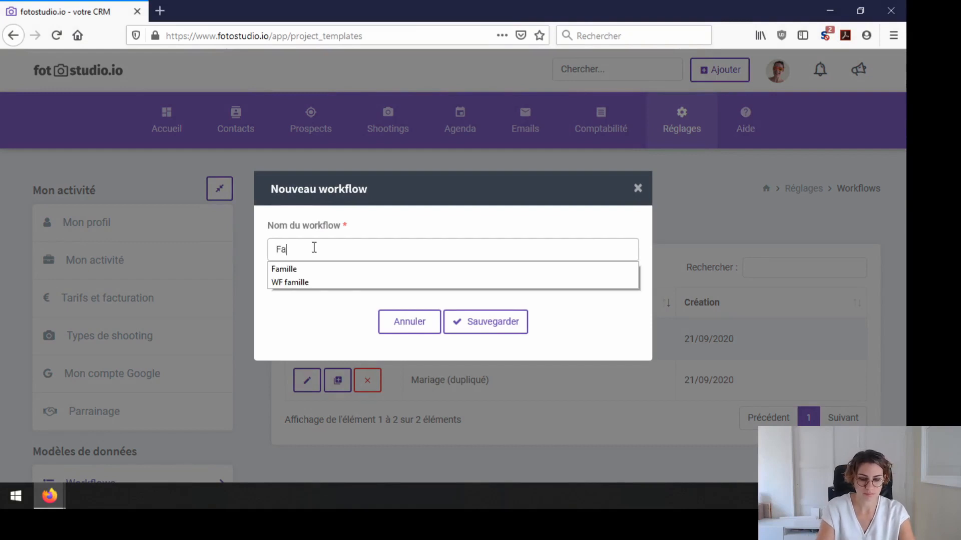
{"action": "type", "text": "mille "}
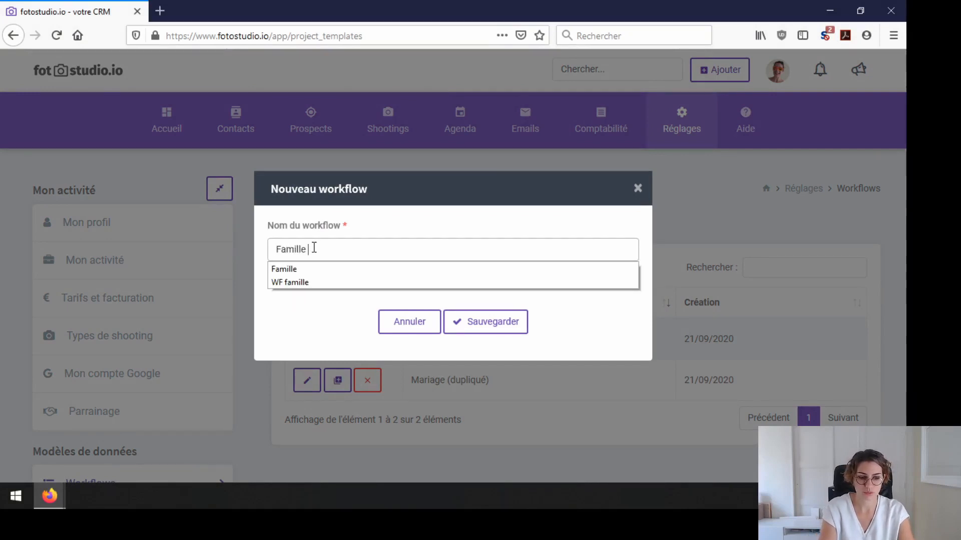
{"action": "type", "text": "Studio"}
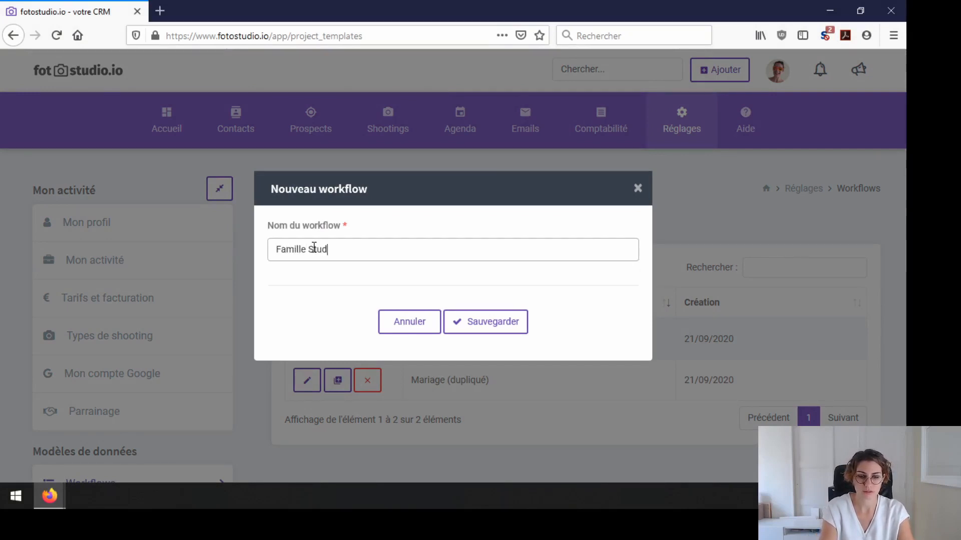
{"action": "left_click", "coordinate": [474, 325]}
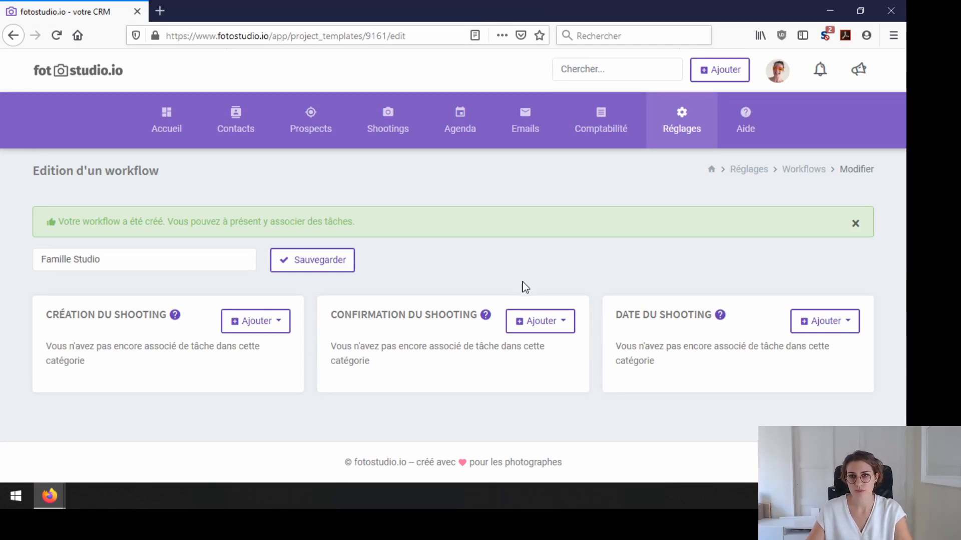
Add an automatic email under "Date du shooting" with the title "J-5 avant votre séance photo"
{"action": "mouse_move", "coordinate": [674, 146]}
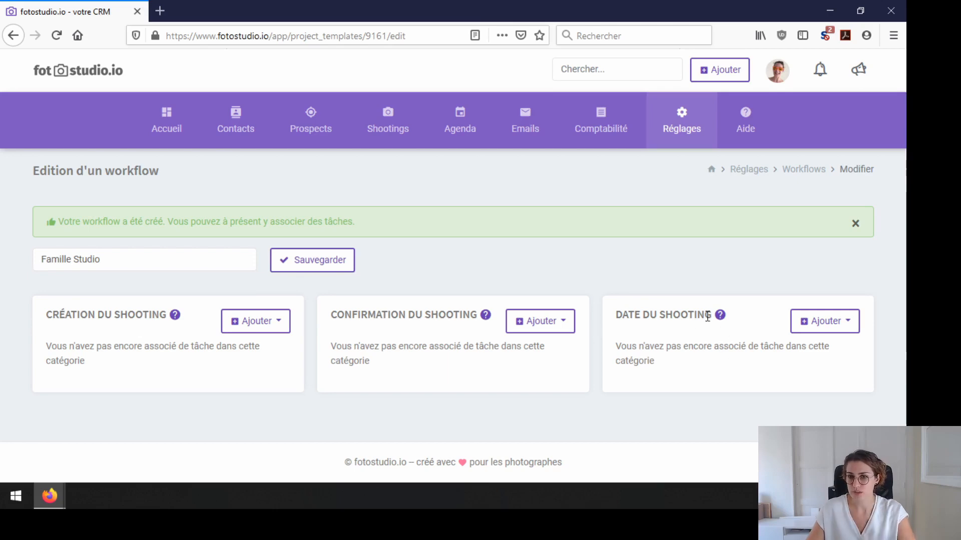
{"action": "left_click_drag", "start_coordinate": [705, 315], "coordinate": [609, 322]}
{"action": "left_click", "coordinate": [608, 323]}
{"action": "left_click", "coordinate": [828, 325]}
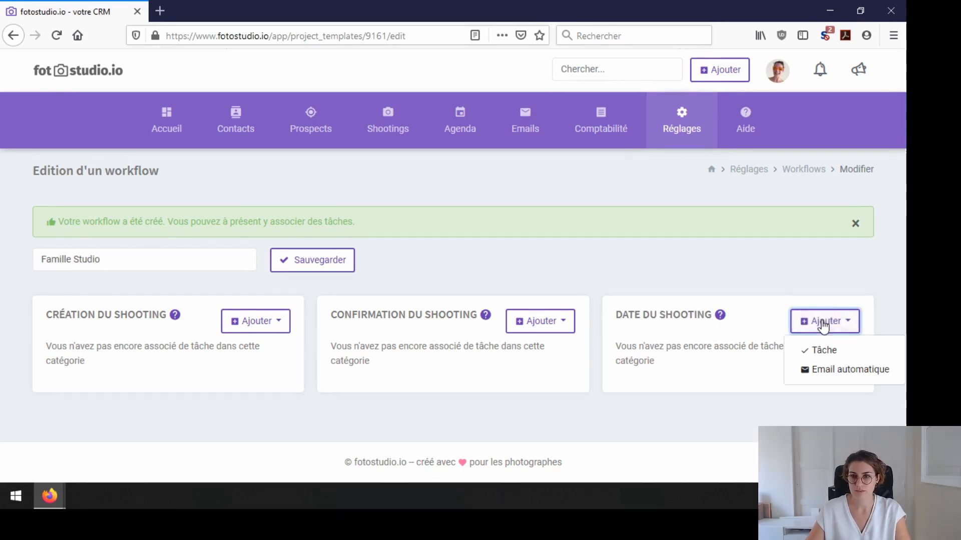
{"action": "left_click", "coordinate": [833, 373]}
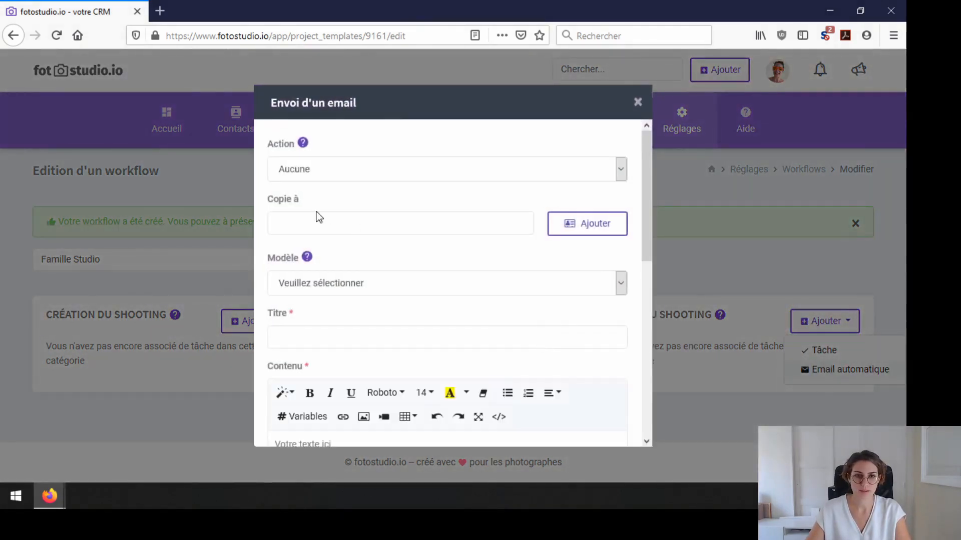
{"action": "scroll", "coordinate": [331, 249], "scroll_direction": "down", "scroll_amount": 2}
{"action": "scroll", "coordinate": [331, 249], "scroll_direction": "down", "scroll_amount": 1}
{"action": "left_click", "coordinate": [330, 250]}
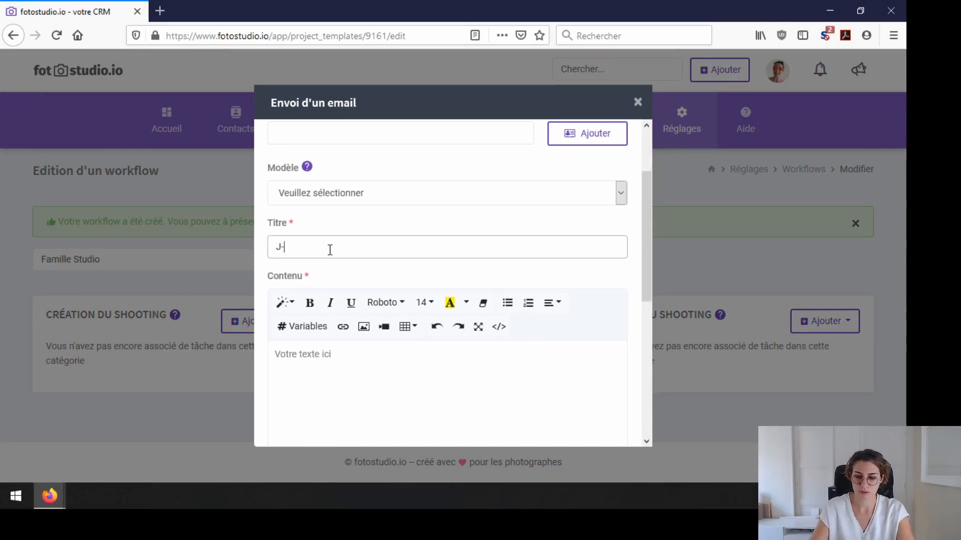
{"action": "type", "text": "J-5 avant "}
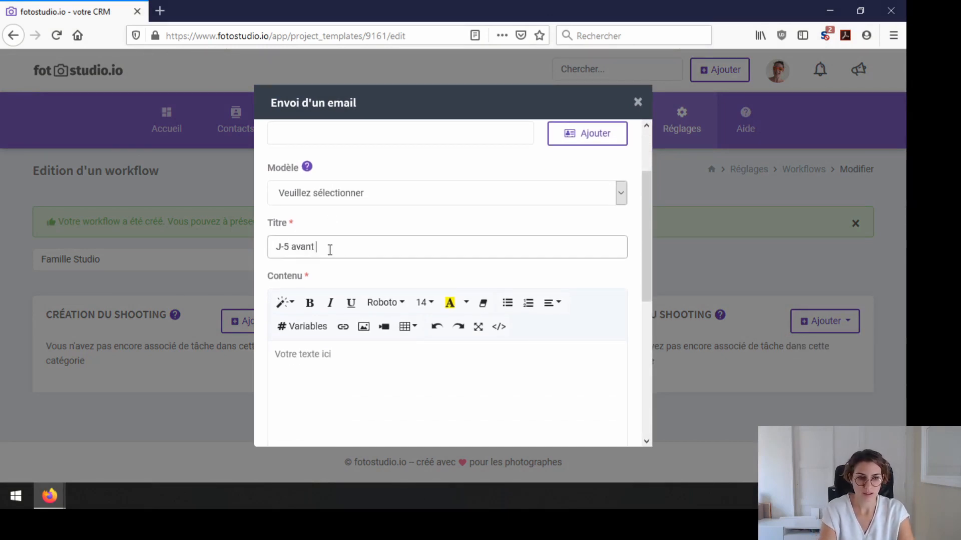
{"action": "type", "text": "votre séan"}
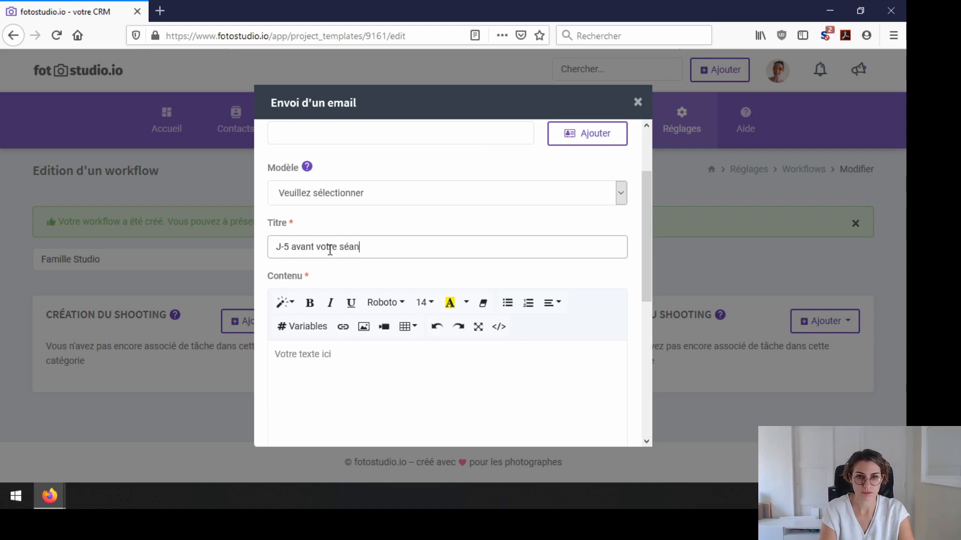
{"action": "type", "text": "ce photo"}
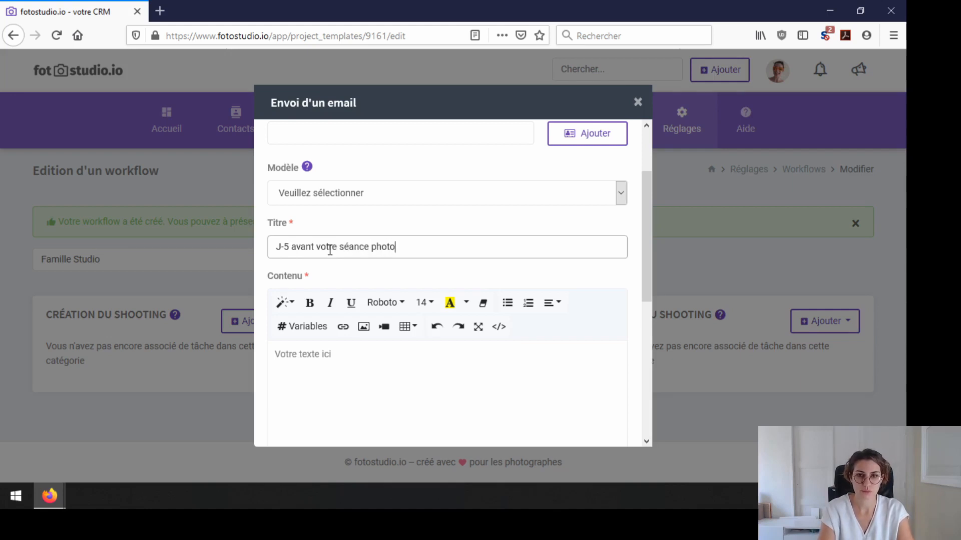
Begin the email content with "Bonjour" followed by the client's Prénom variable
{"action": "left_click", "coordinate": [368, 368]}
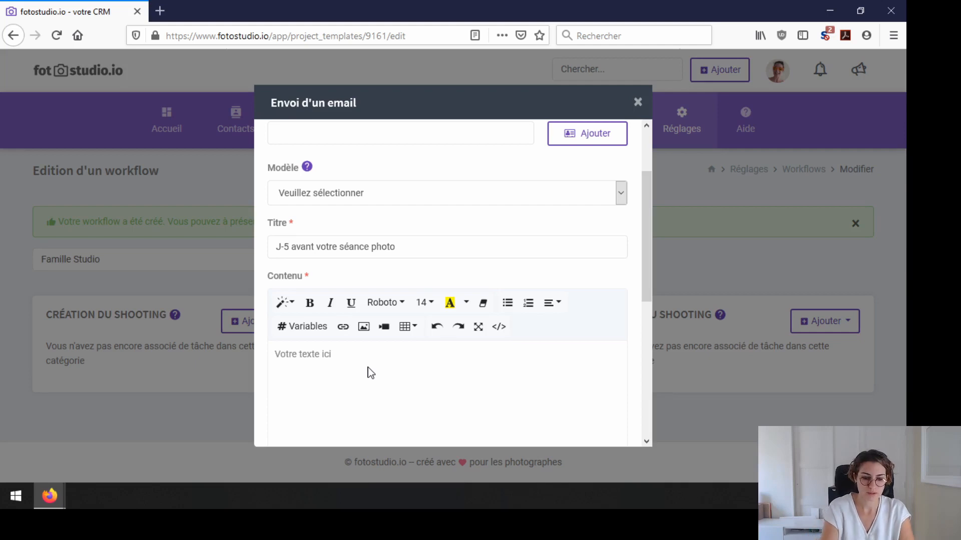
{"action": "type", "text": "Bonjour"}
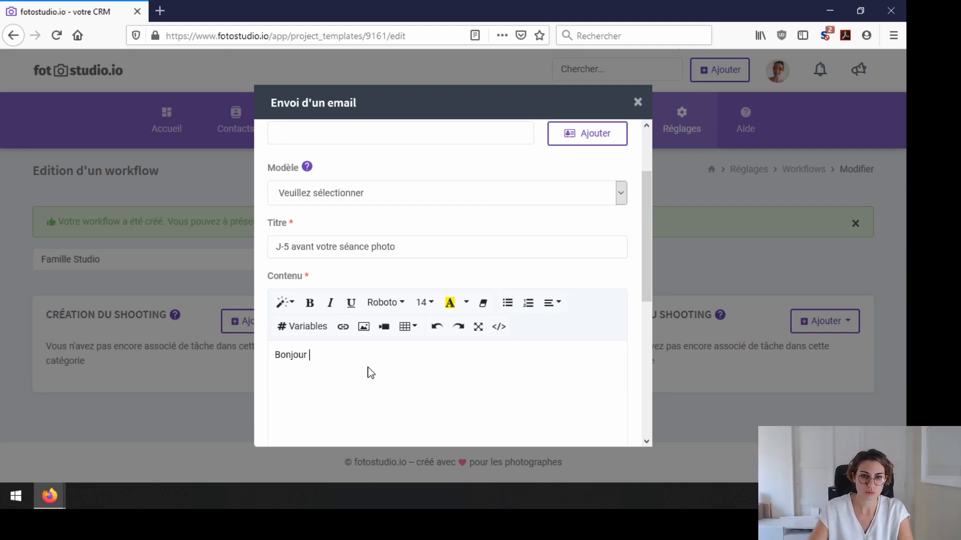
{"action": "left_click", "coordinate": [296, 333]}
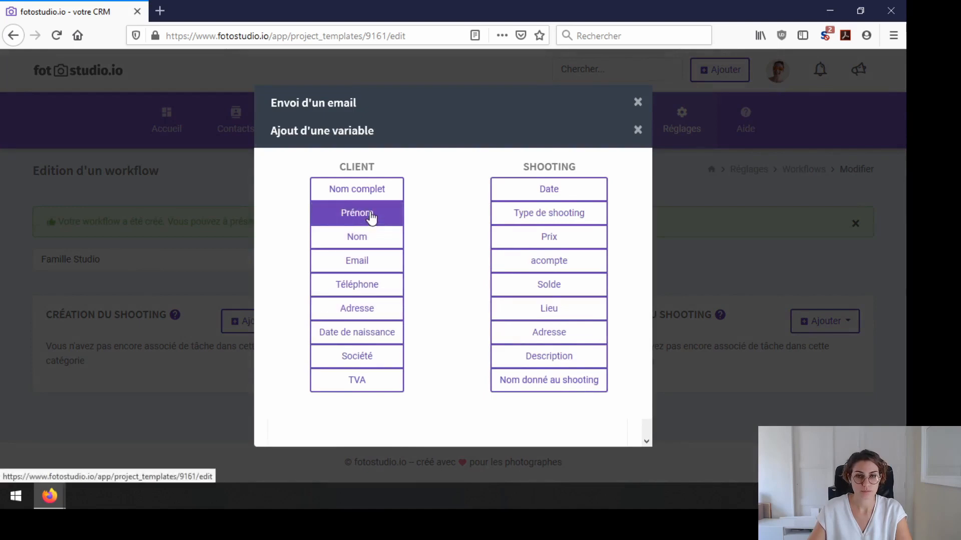
{"action": "left_click", "coordinate": [370, 214]}
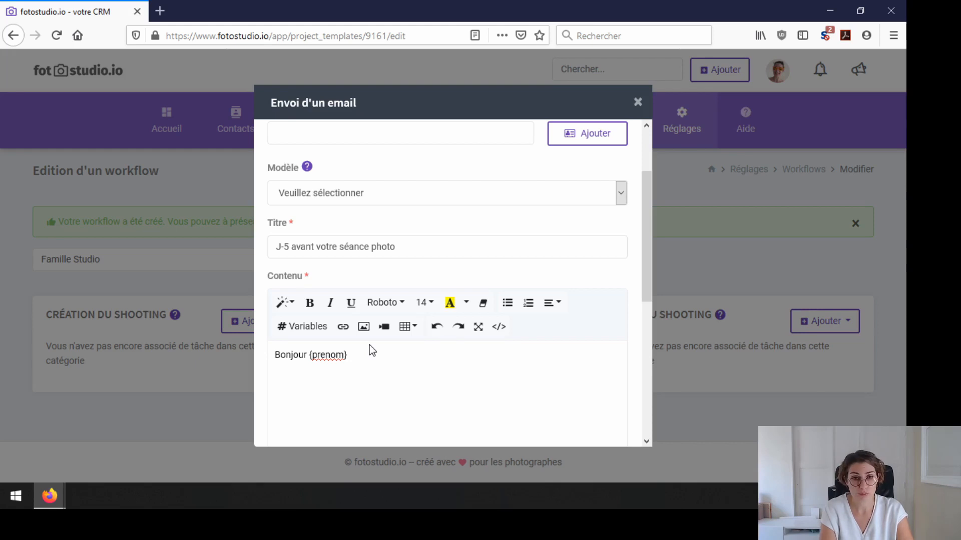
Below the greeting, write the line "J-5 avant votre séance photo au studio."
{"action": "type", "text": "J"}
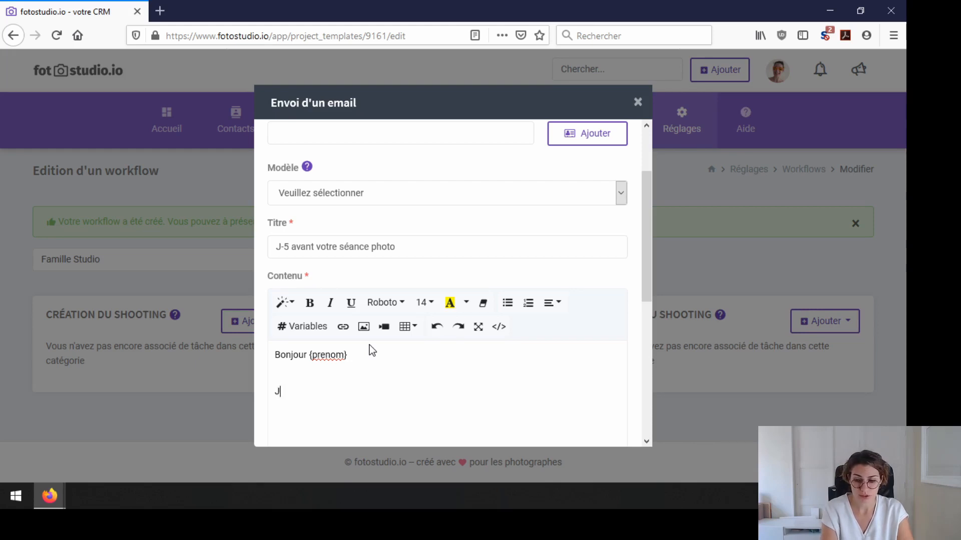
{"action": "type", "text": "-5 a"}
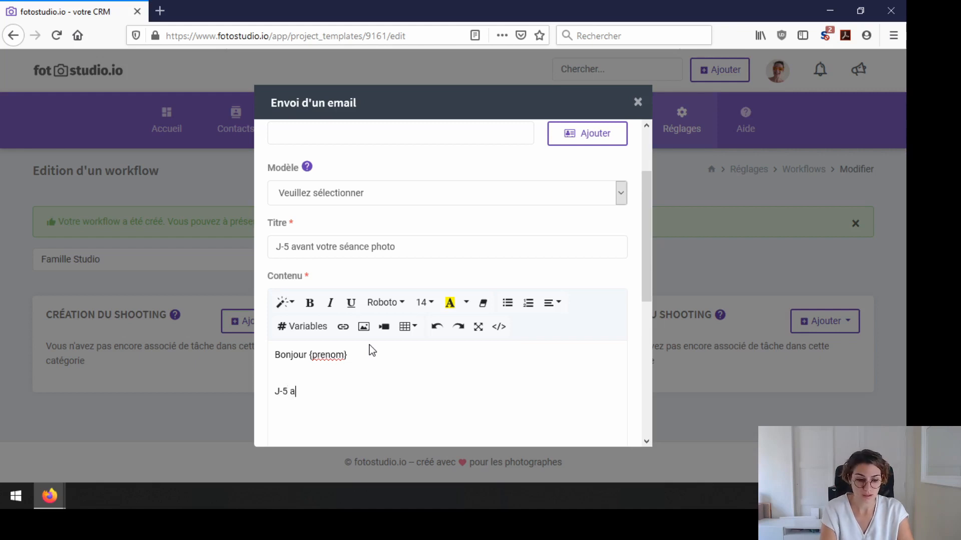
{"action": "type", "text": "vant votre sé"}
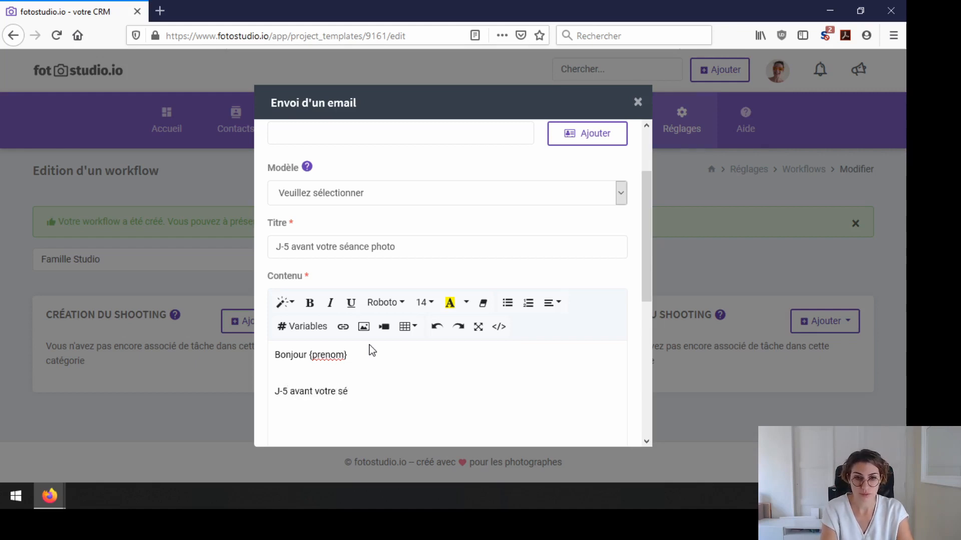
{"action": "type", "text": "ance photo au studio. "}
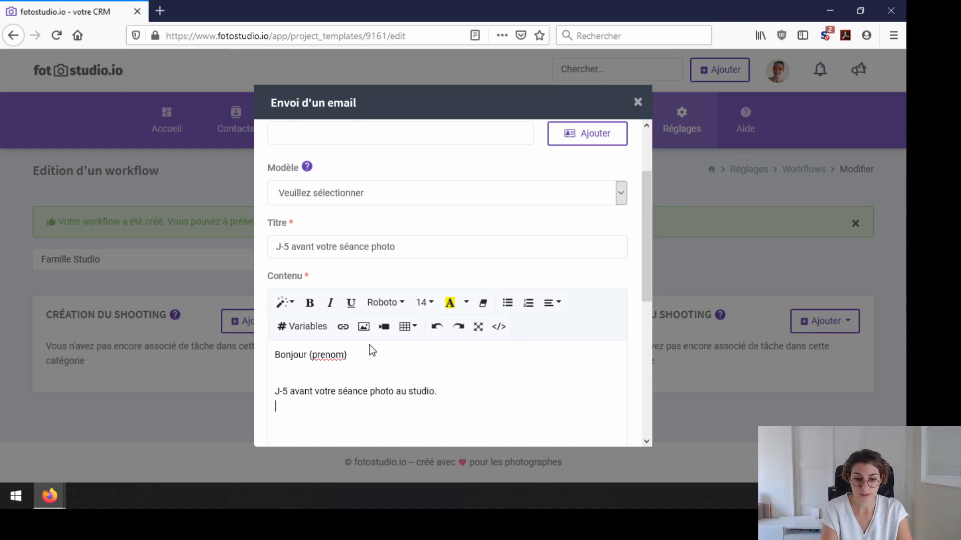
Continue the message with "J'éspère que tout va bien et que vous serez au rdv, merci de confirmer par retour de mail."
{"action": "type", "text": "J'éspère que "}
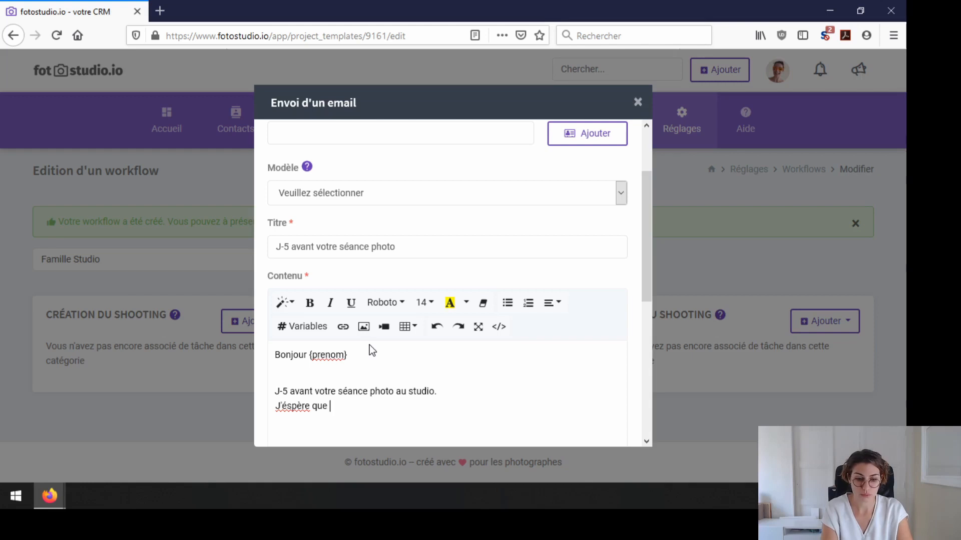
{"action": "type", "text": "tout va"}
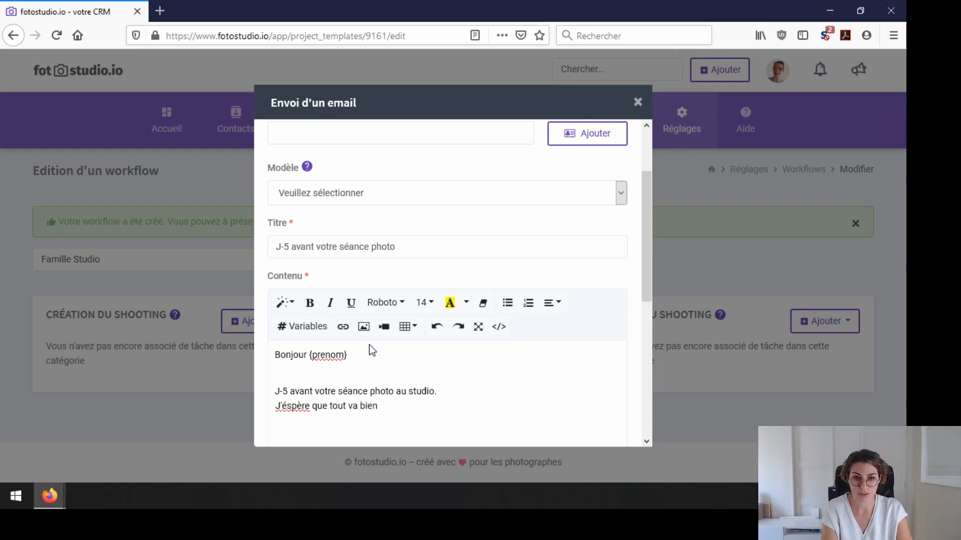
{"action": "type", "text": " bien"}
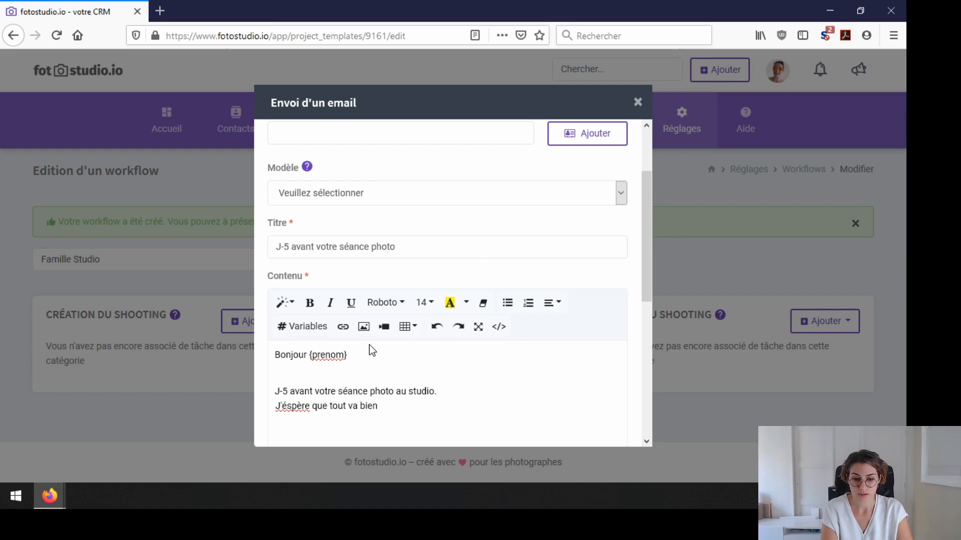
{"action": "type", "text": " et que vous "}
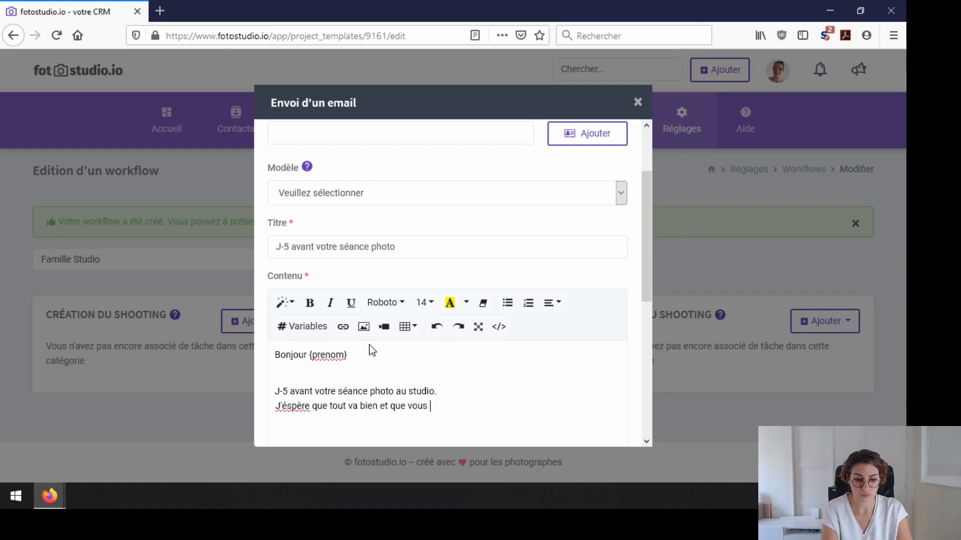
{"action": "type", "text": "serez au rdv, mer"}
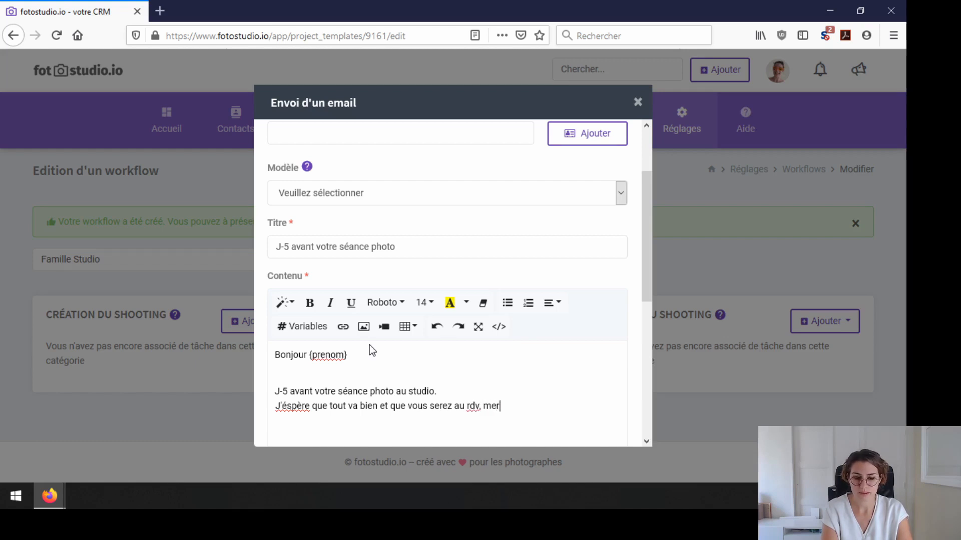
{"action": "type", "text": "ci de confirmer"}
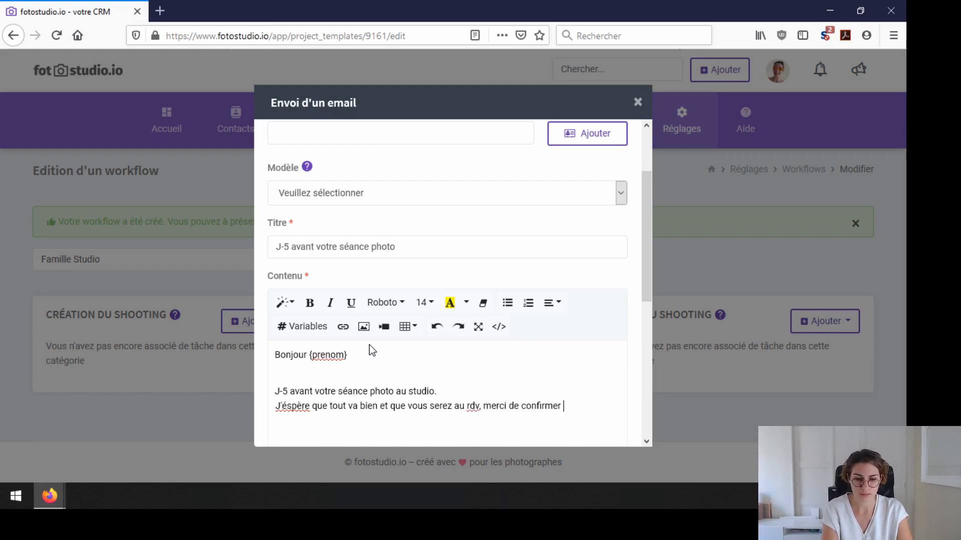
{"action": "type", "text": " par retour de mai"}
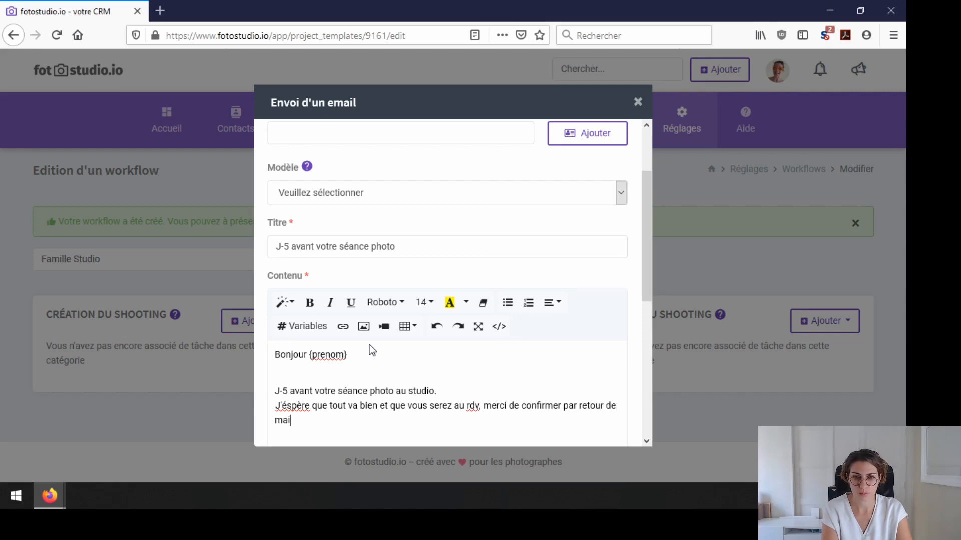
{"action": "type", "text": "l"}
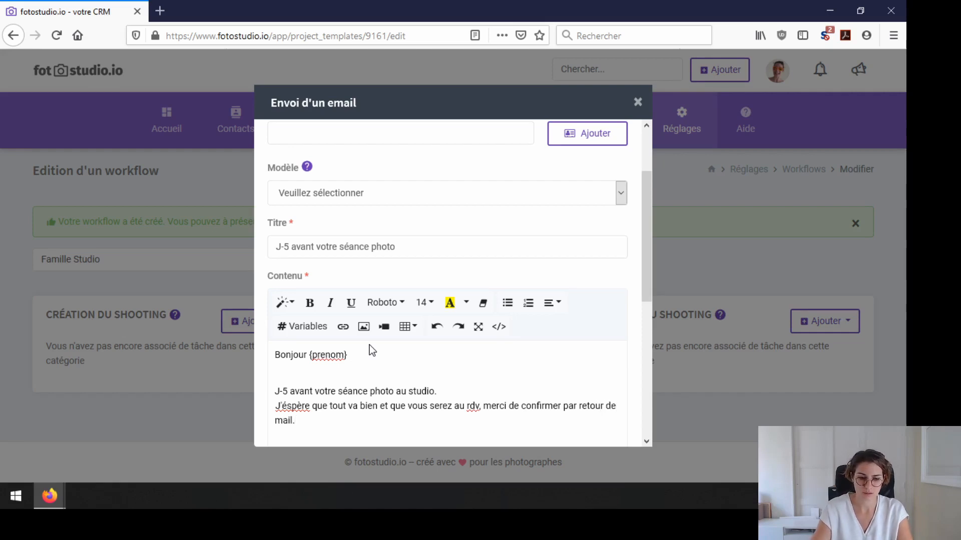
{"action": "type", "text": "."}
Sign the email with the sender's first name, separated from the message by a blank line
{"action": "key", "text": "Return"}
{"action": "key", "text": "Return"}
{"action": "type", "text": "Eloa"}
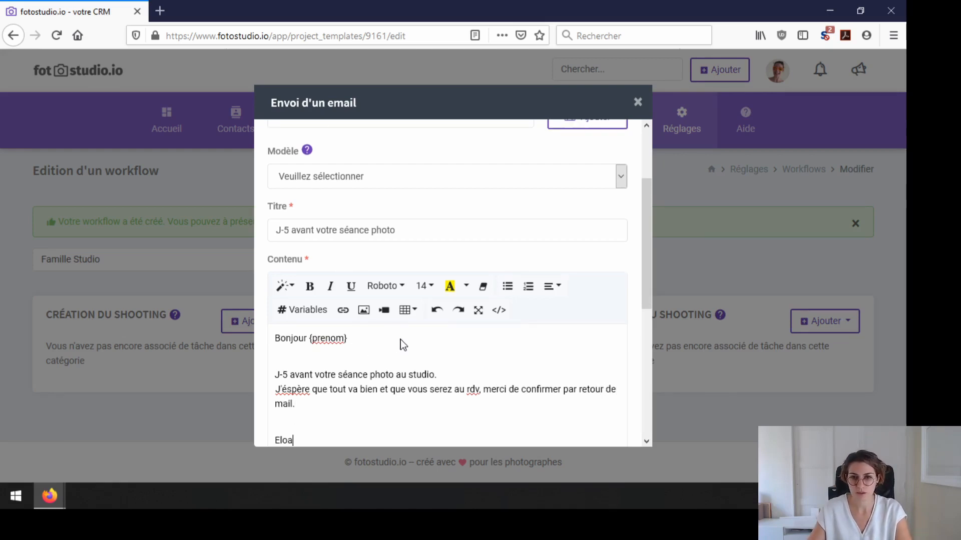
Set the email's sending date to 5 jours Avant the shooting date
{"action": "scroll", "coordinate": [404, 345], "scroll_direction": "down", "scroll_amount": 1}
{"action": "scroll", "coordinate": [401, 342], "scroll_direction": "down", "scroll_amount": 1}
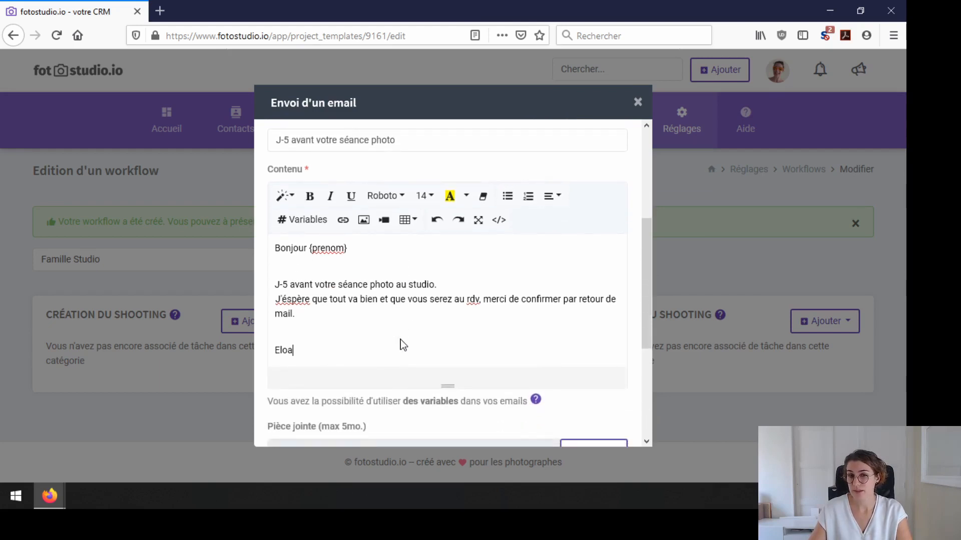
{"action": "scroll", "coordinate": [403, 345], "scroll_direction": "down", "scroll_amount": 4}
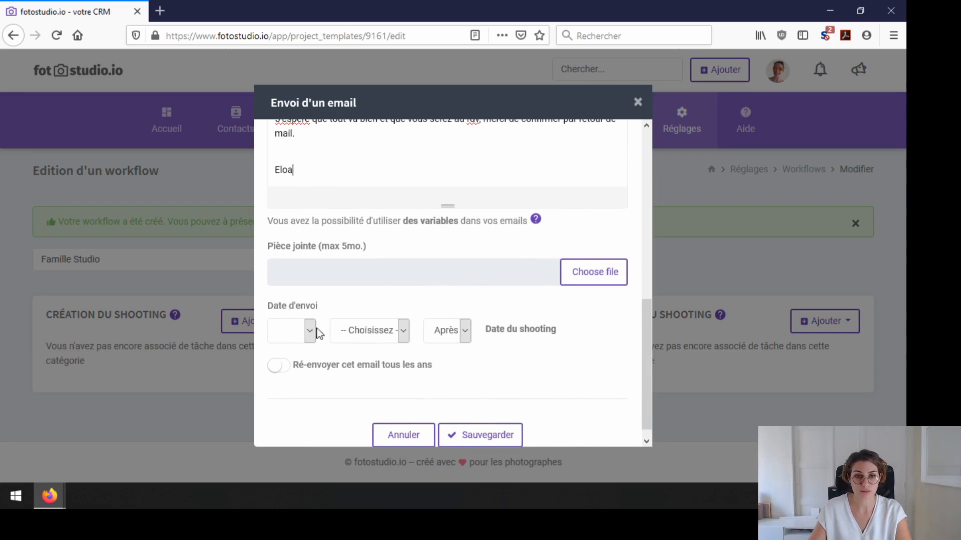
{"action": "left_click", "coordinate": [292, 332]}
{"action": "left_click", "coordinate": [274, 157]}
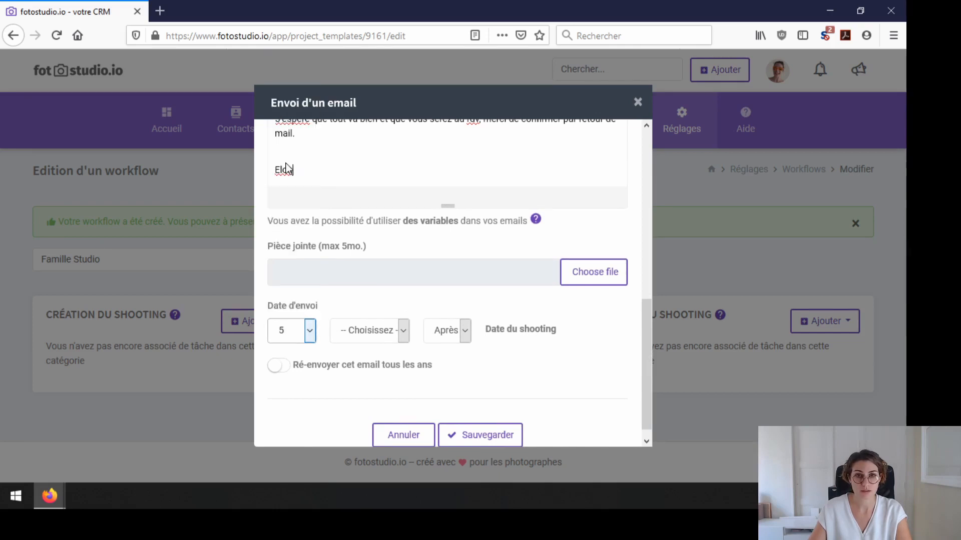
{"action": "left_click", "coordinate": [375, 332]}
{"action": "left_click", "coordinate": [373, 385]}
{"action": "left_click", "coordinate": [439, 332]}
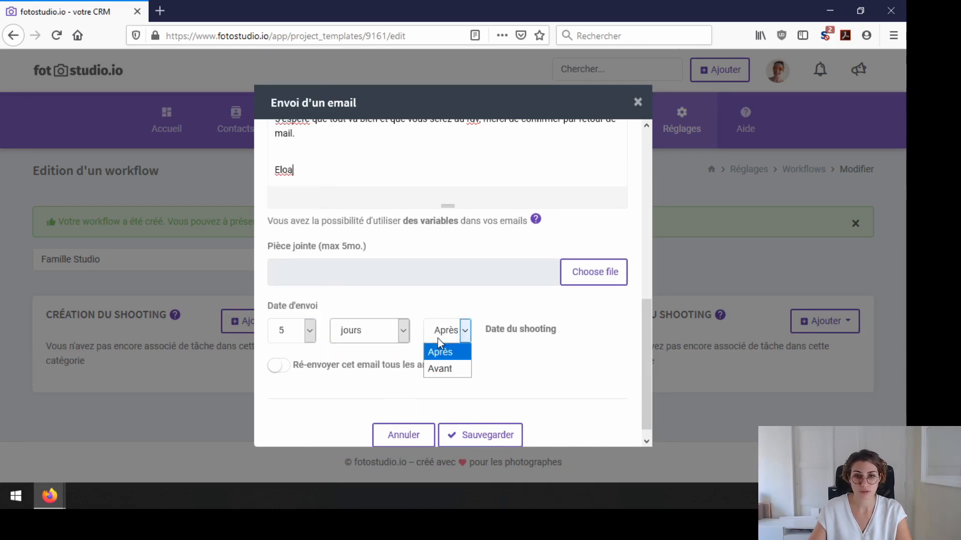
{"action": "left_click", "coordinate": [446, 370]}
{"action": "left_click_drag", "start_coordinate": [481, 332], "coordinate": [576, 337]}
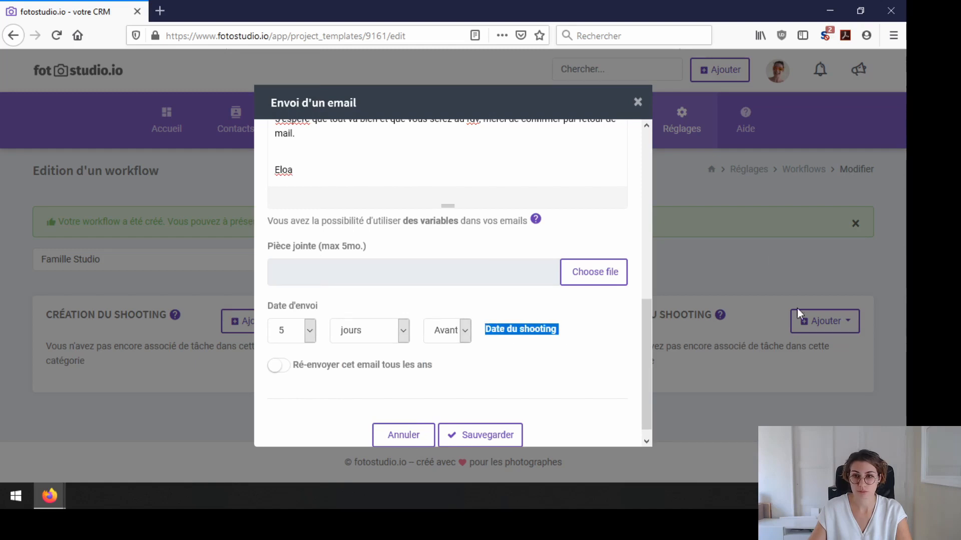
{"action": "scroll", "coordinate": [487, 422], "scroll_direction": "down", "scroll_amount": 1}
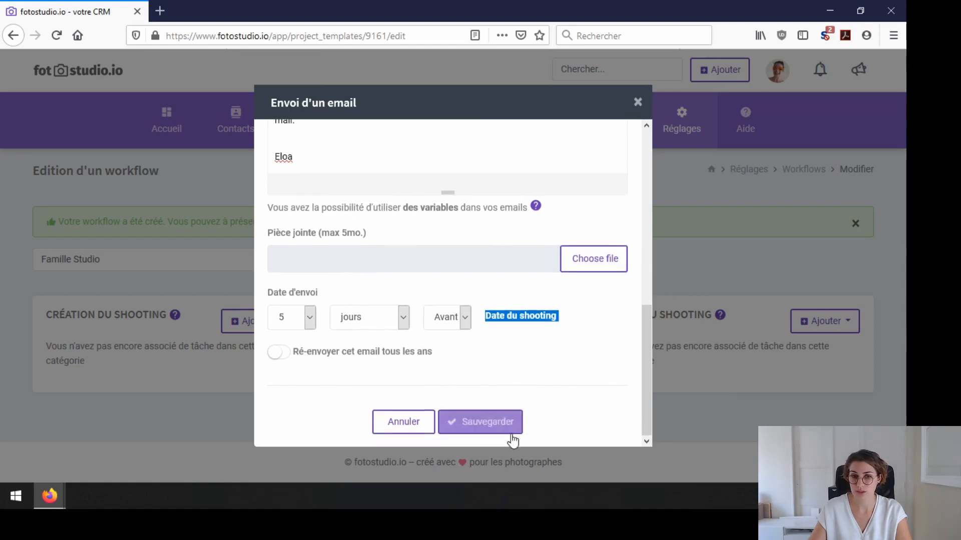
Save the automatic reminder email in the shooting date stage of the workflow
{"action": "left_click", "coordinate": [493, 423]}
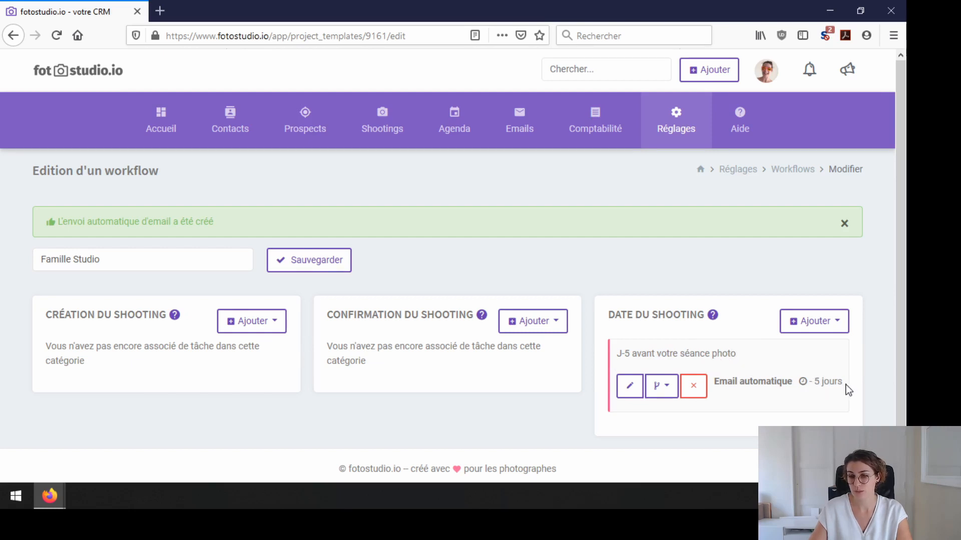
{"action": "scroll", "coordinate": [846, 384], "scroll_direction": "down", "scroll_amount": 1}
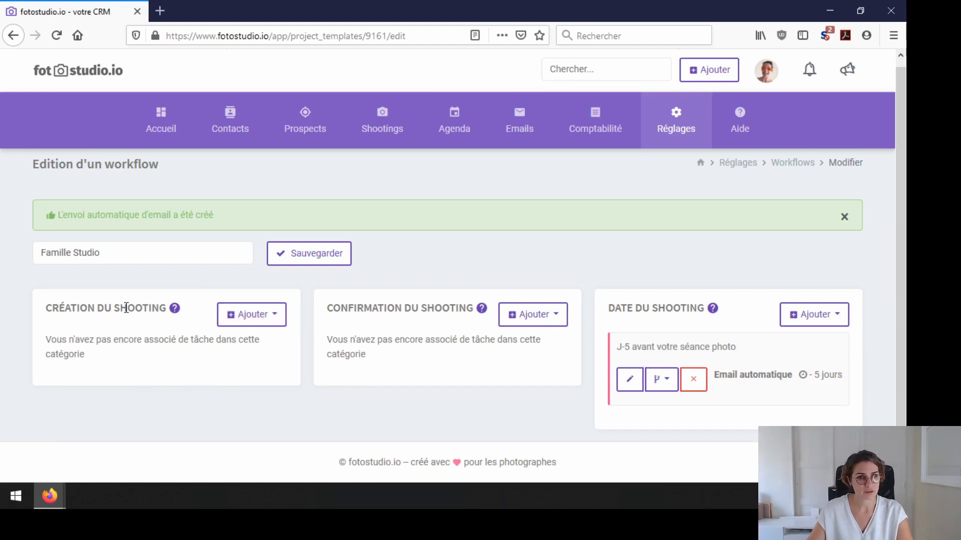
{"action": "left_click", "coordinate": [708, 73]}
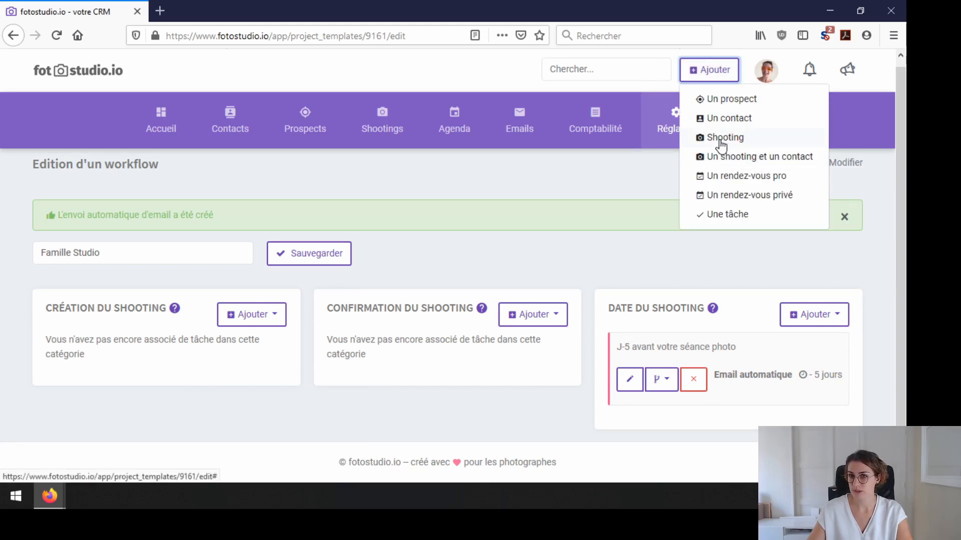
{"action": "left_click", "coordinate": [508, 243]}
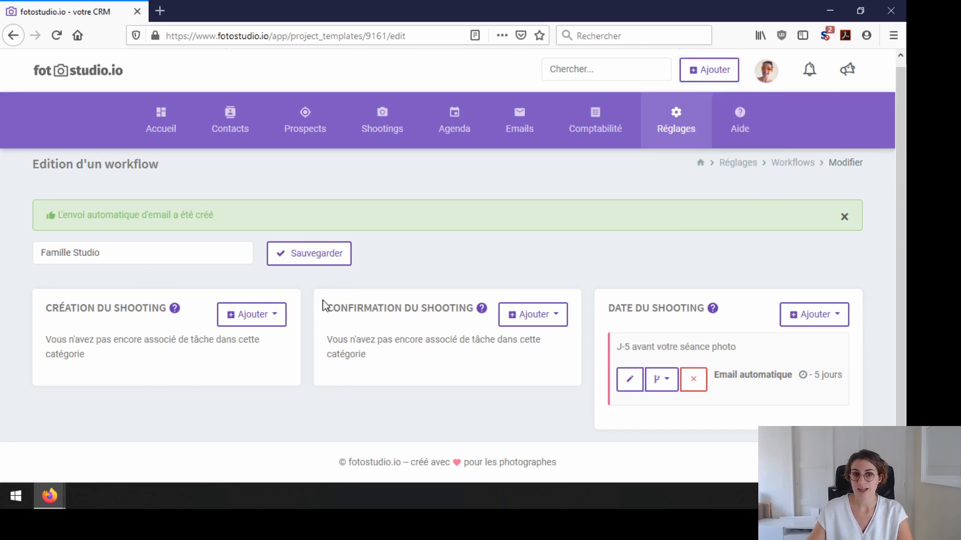
{"action": "left_click_drag", "start_coordinate": [340, 306], "coordinate": [445, 306]}
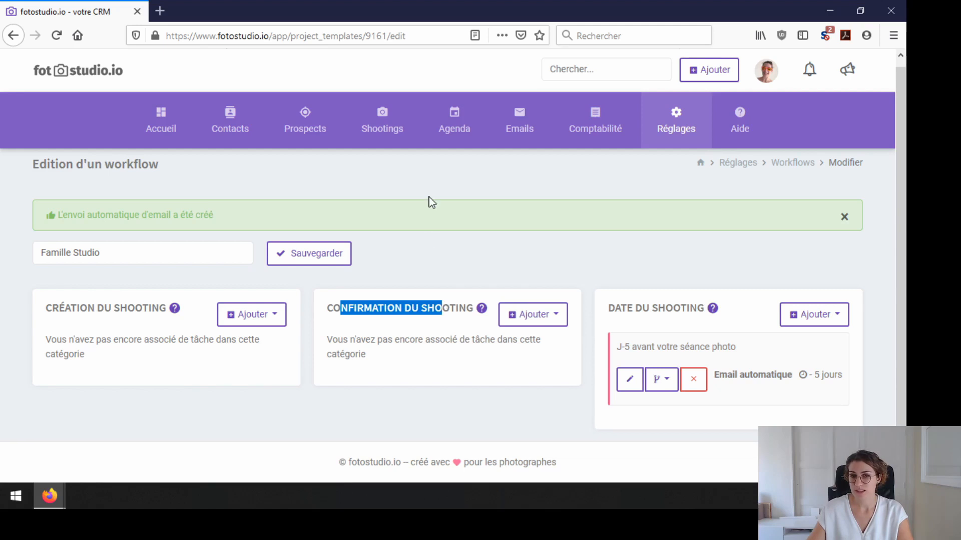
{"action": "left_click", "coordinate": [431, 248]}
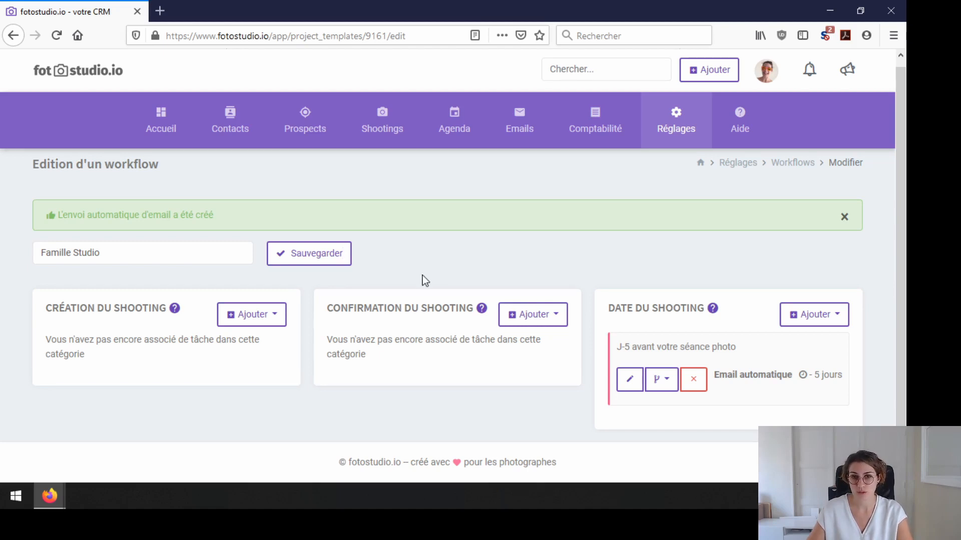
{"action": "left_click_drag", "start_coordinate": [326, 309], "coordinate": [474, 313]}
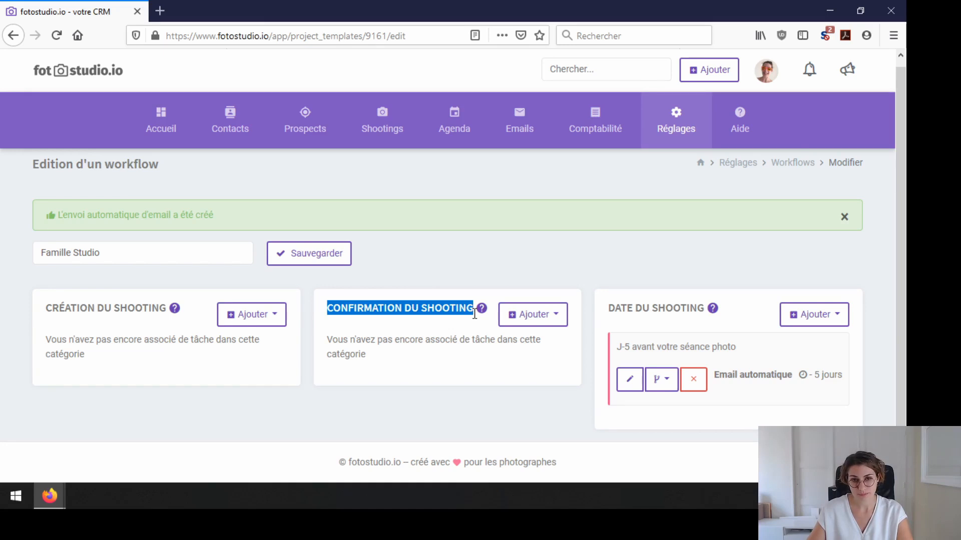
{"action": "left_click", "coordinate": [433, 401]}
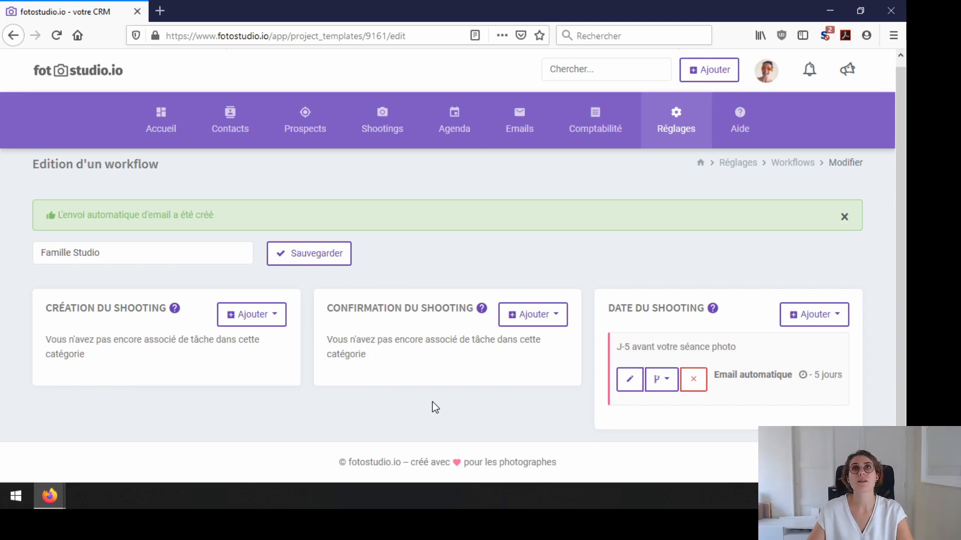
{"action": "left_click", "coordinate": [534, 317]}
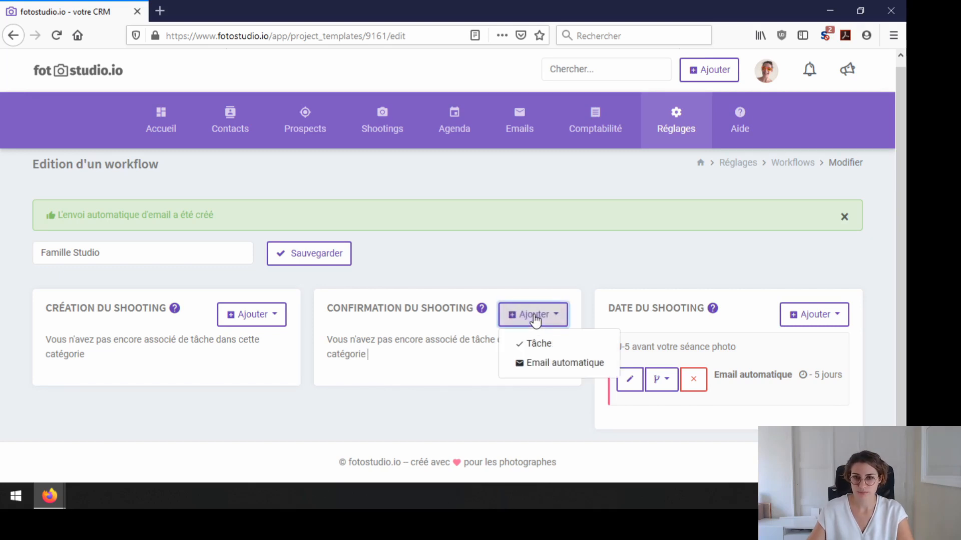
{"action": "left_click", "coordinate": [551, 364]}
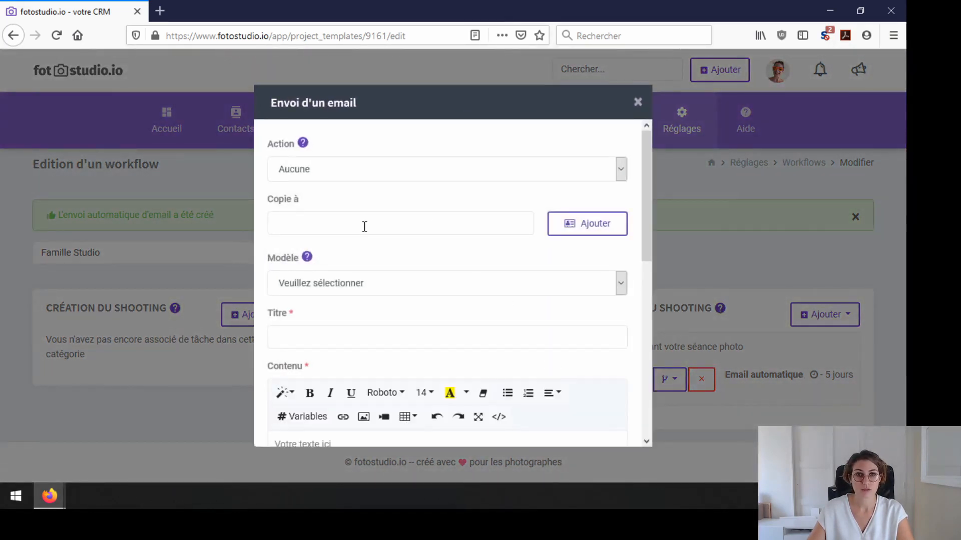
{"action": "scroll", "coordinate": [366, 235], "scroll_direction": "down", "scroll_amount": 2}
{"action": "scroll", "coordinate": [366, 240], "scroll_direction": "down", "scroll_amount": 1}
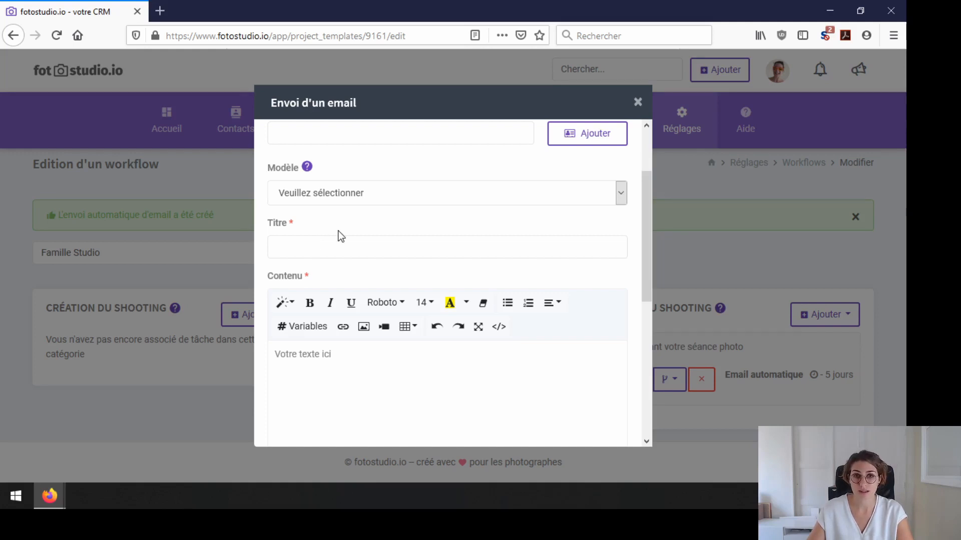
{"action": "scroll", "coordinate": [340, 235], "scroll_direction": "up", "scroll_amount": 2}
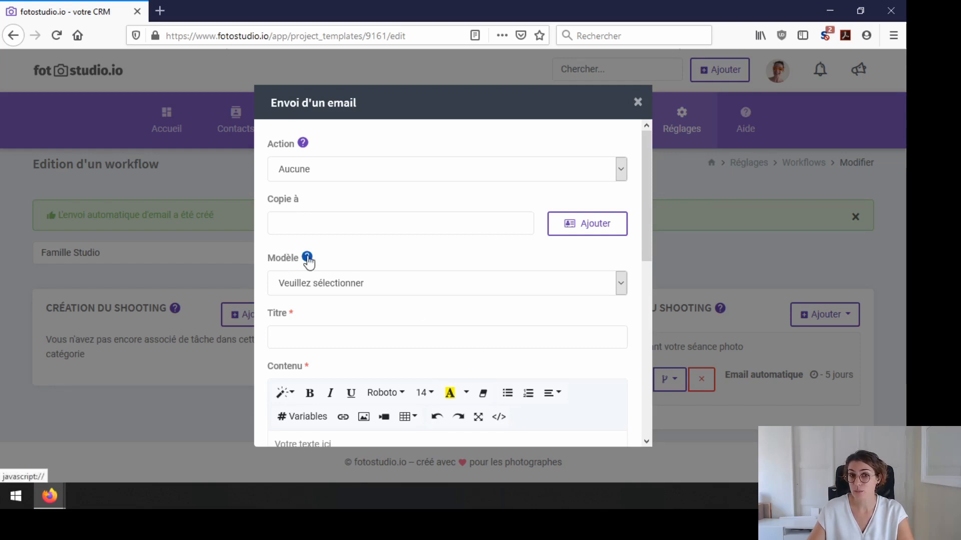
{"action": "left_click", "coordinate": [319, 280]}
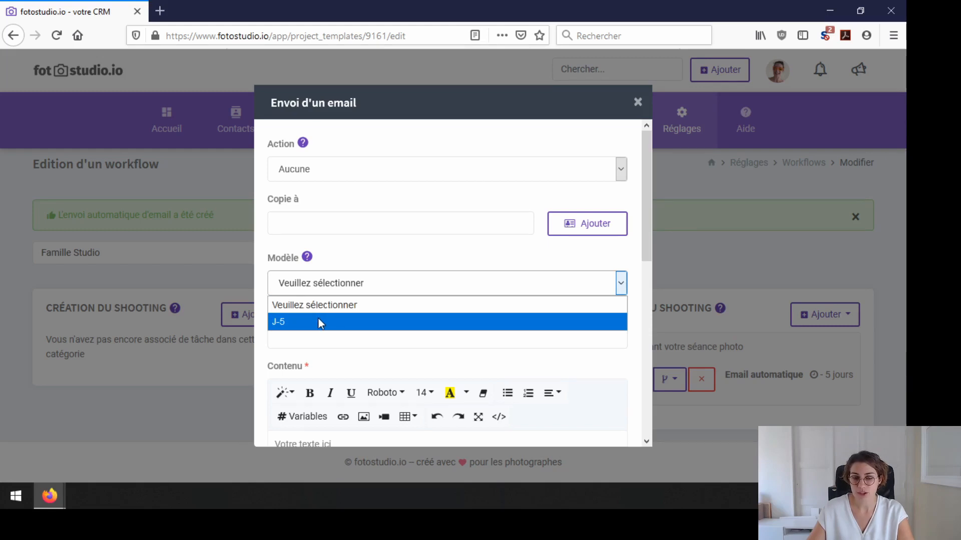
{"action": "left_click", "coordinate": [327, 257]}
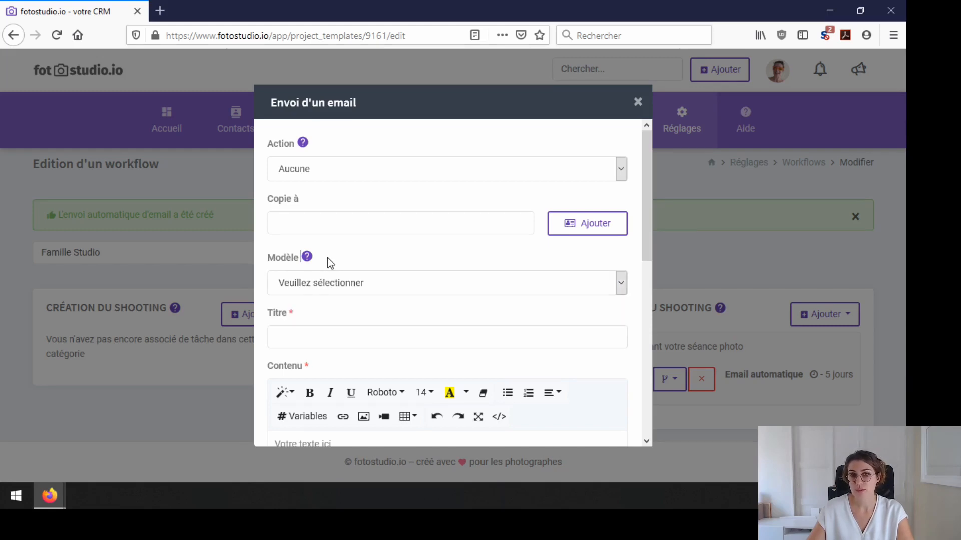
{"action": "scroll", "coordinate": [389, 260], "scroll_direction": "down", "scroll_amount": 7}
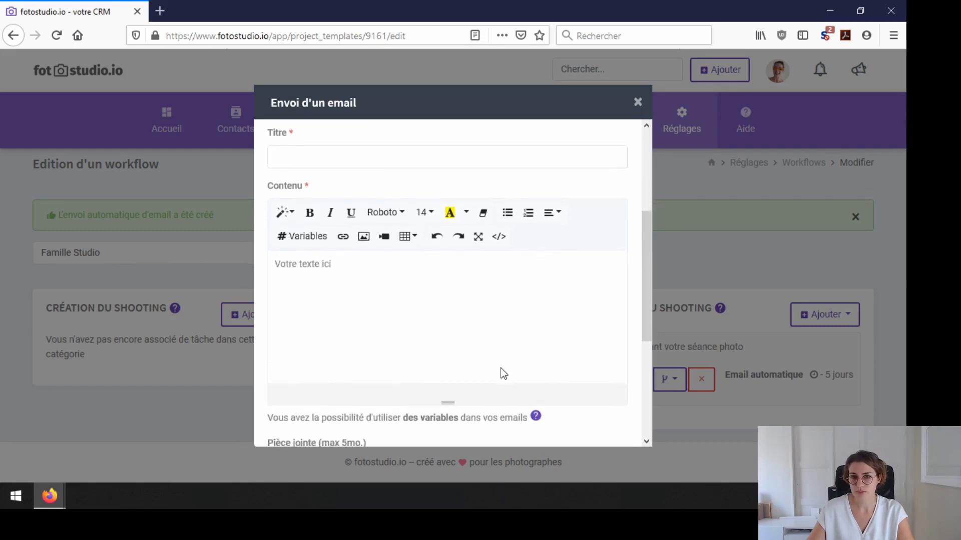
{"action": "scroll", "coordinate": [503, 374], "scroll_direction": "down", "scroll_amount": 1}
{"action": "left_click", "coordinate": [639, 102]}
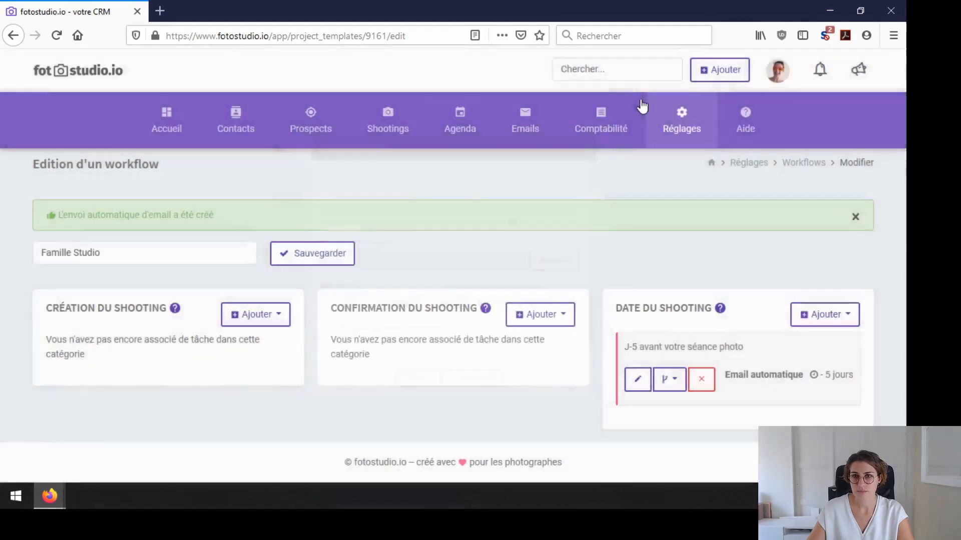
Save the "Famille Studio" workflow and open the list of email templates in the settings
{"action": "left_click", "coordinate": [315, 254]}
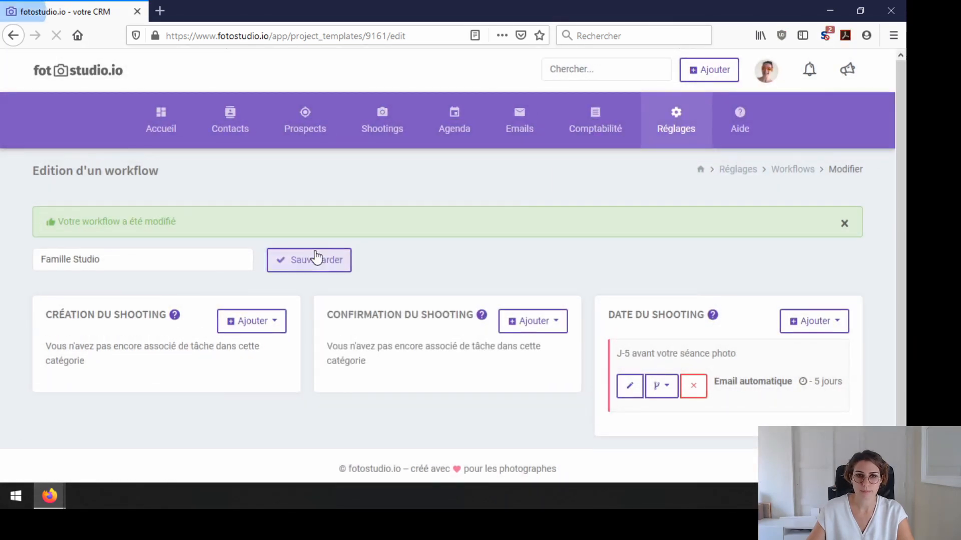
{"action": "mouse_move", "coordinate": [681, 131]}
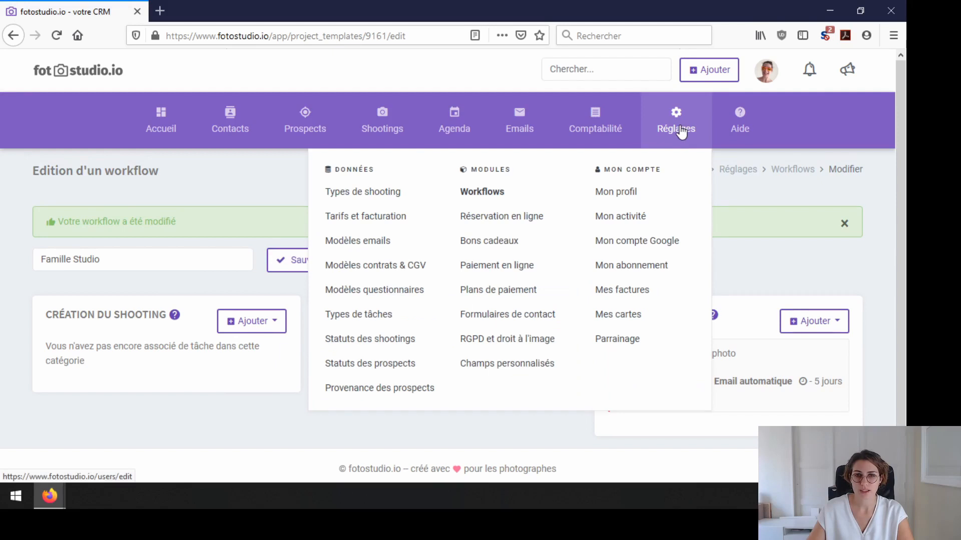
{"action": "left_click", "coordinate": [350, 242]}
{"action": "scroll", "coordinate": [350, 249], "scroll_direction": "down", "scroll_amount": 3}
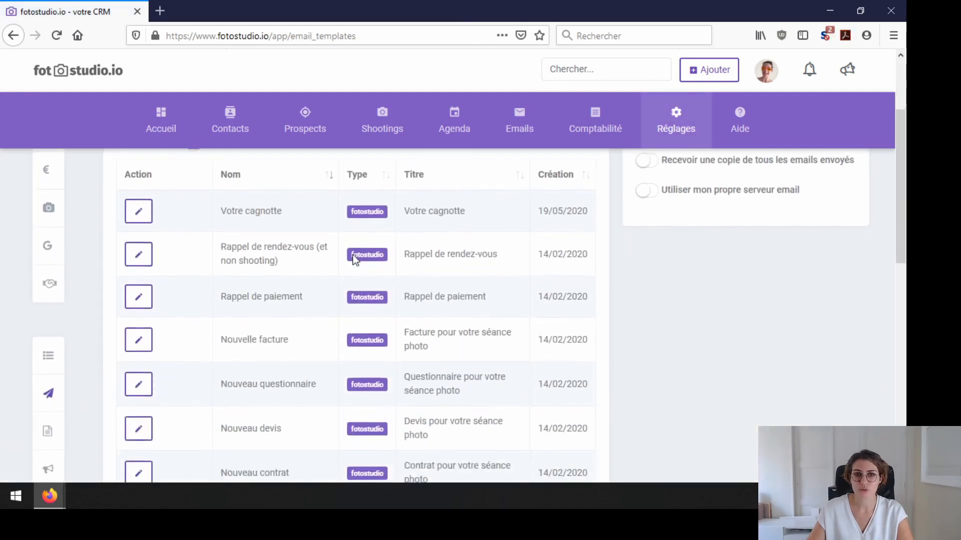
{"action": "scroll", "coordinate": [367, 165], "scroll_direction": "down", "scroll_amount": 1}
{"action": "scroll", "coordinate": [365, 334], "scroll_direction": "down", "scroll_amount": 5}
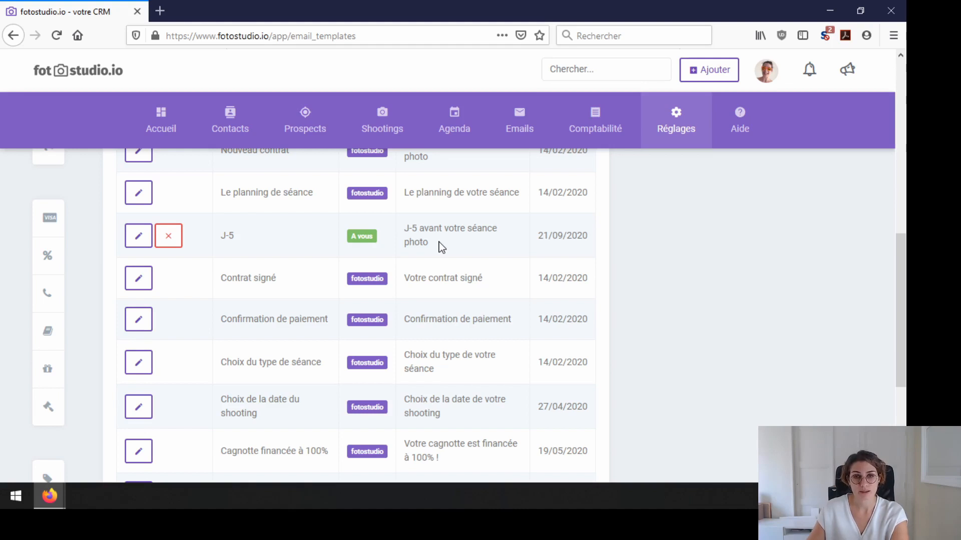
{"action": "scroll", "coordinate": [440, 242], "scroll_direction": "up", "scroll_amount": 10}
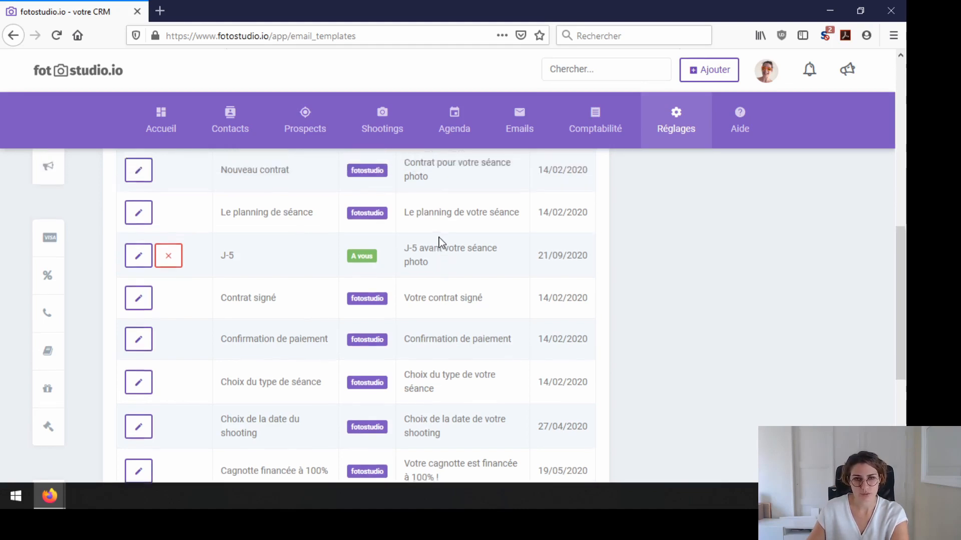
Create a new email template named "Guide séance" with the email title "Bien préparer votre séance photo"
{"action": "left_click", "coordinate": [200, 224]}
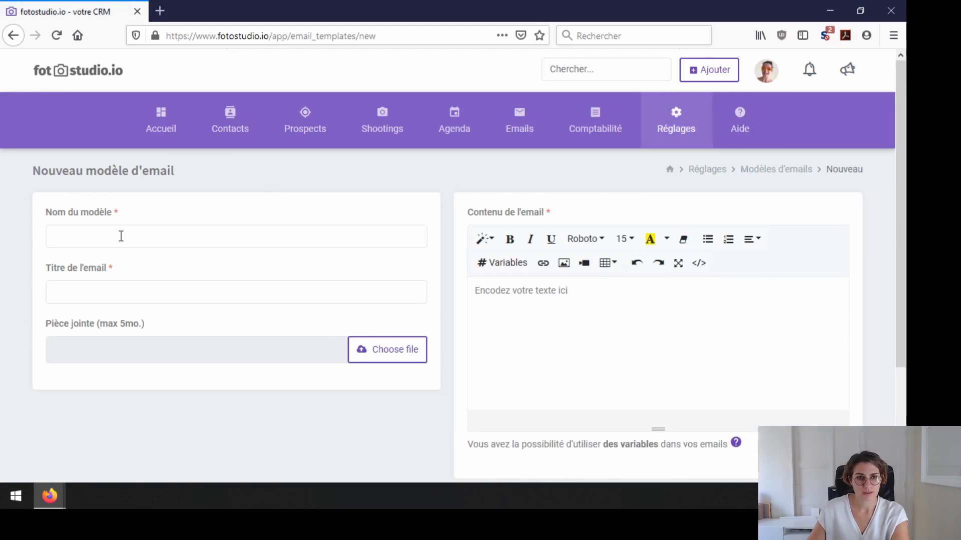
{"action": "left_click", "coordinate": [120, 236]}
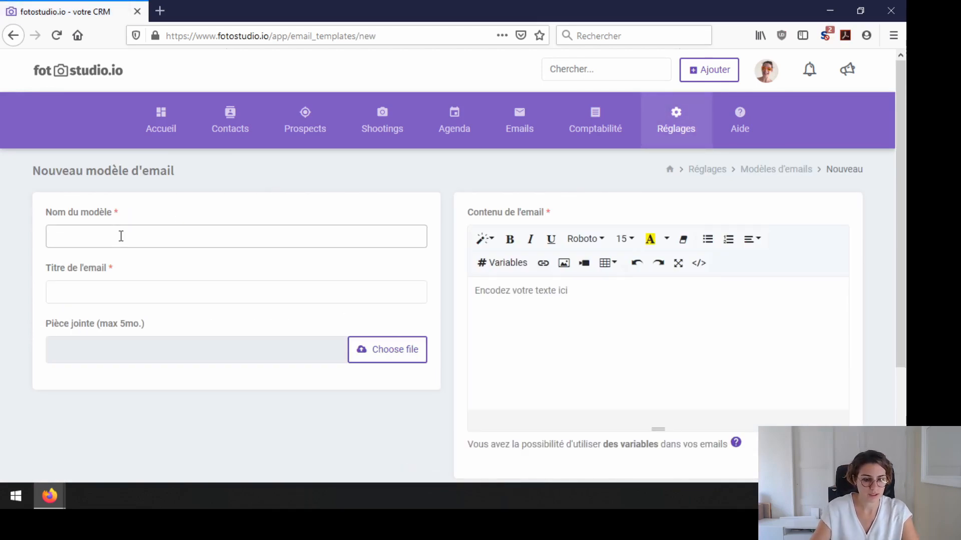
{"action": "type", "text": "Guide séance"}
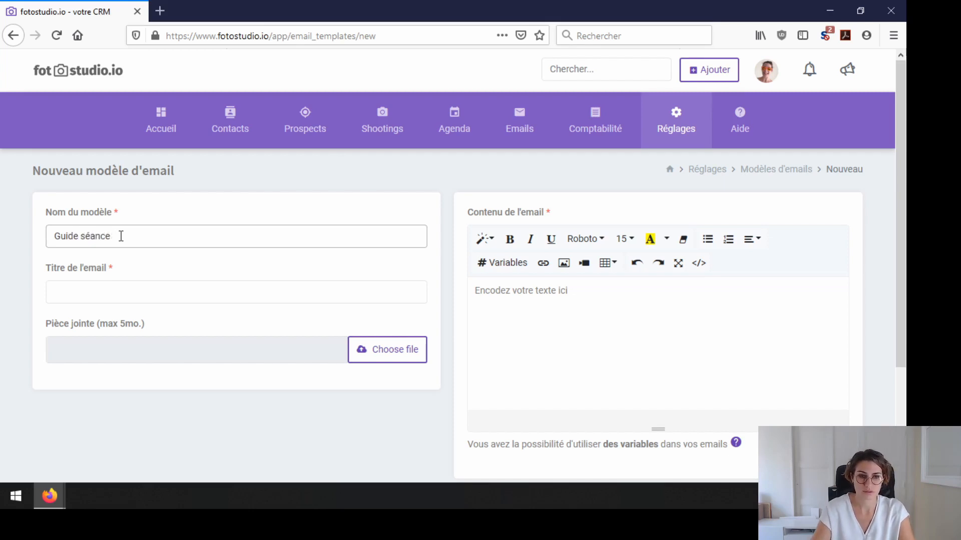
{"action": "left_click", "coordinate": [103, 296]}
{"action": "type", "text": "Bien"}
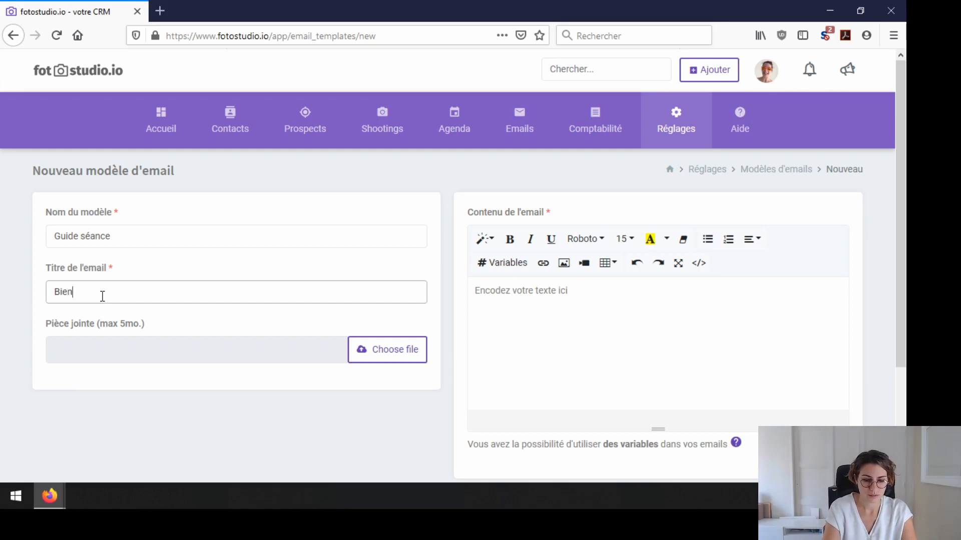
{"action": "type", "text": " préparer votre "}
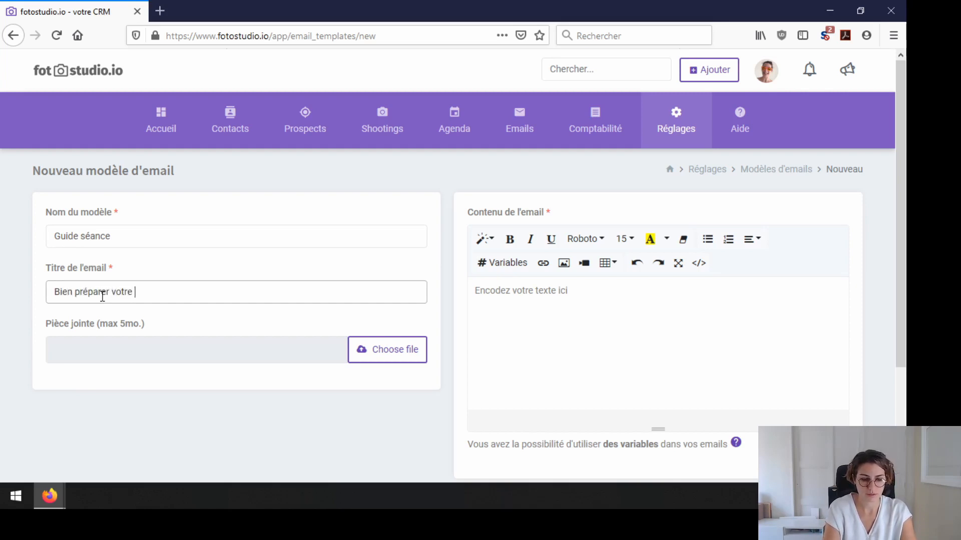
{"action": "type", "text": "séance photo"}
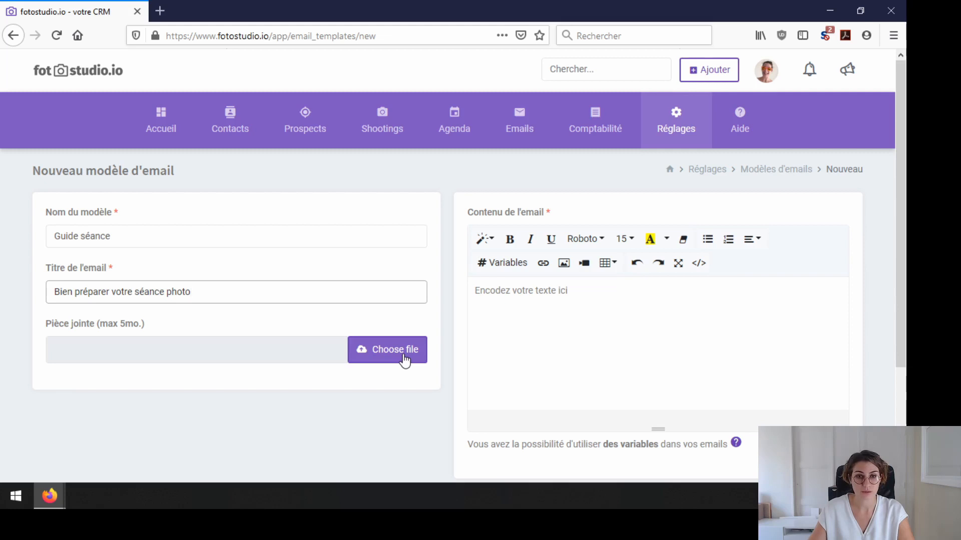
Start the template's content with the greeting "Bonjour" followed by the client's Prénom variable
{"action": "left_click_drag", "start_coordinate": [108, 324], "coordinate": [131, 326]}
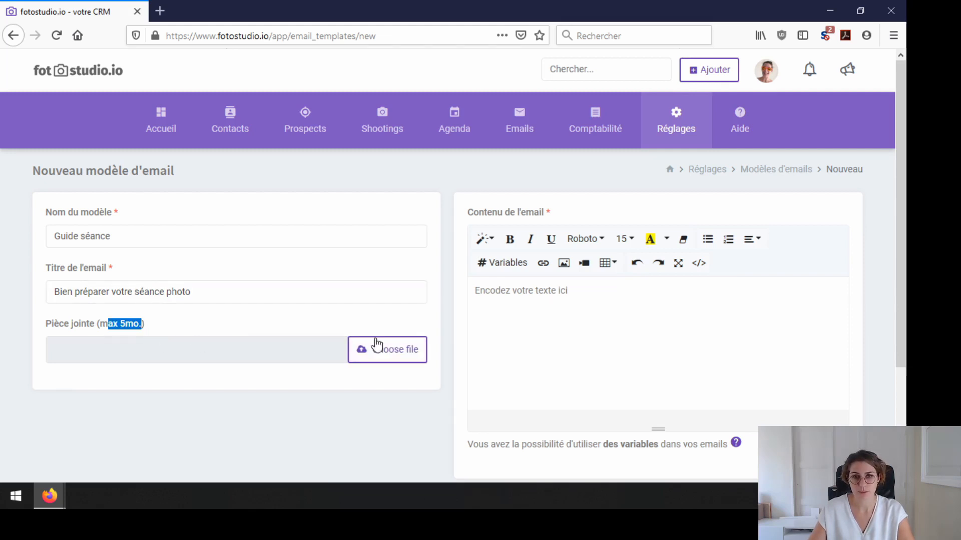
{"action": "left_click", "coordinate": [496, 322]}
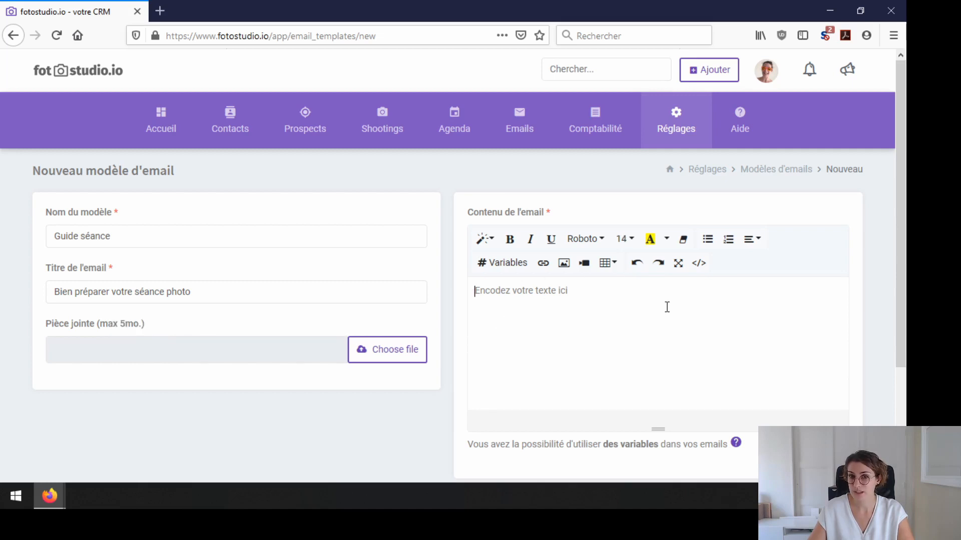
{"action": "type", "text": "Bonjour"}
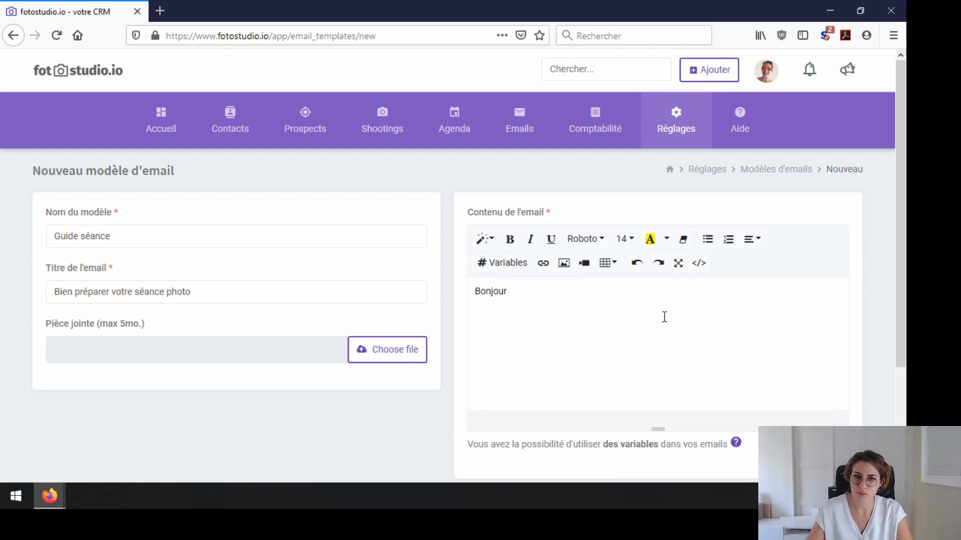
{"action": "left_click", "coordinate": [506, 262]}
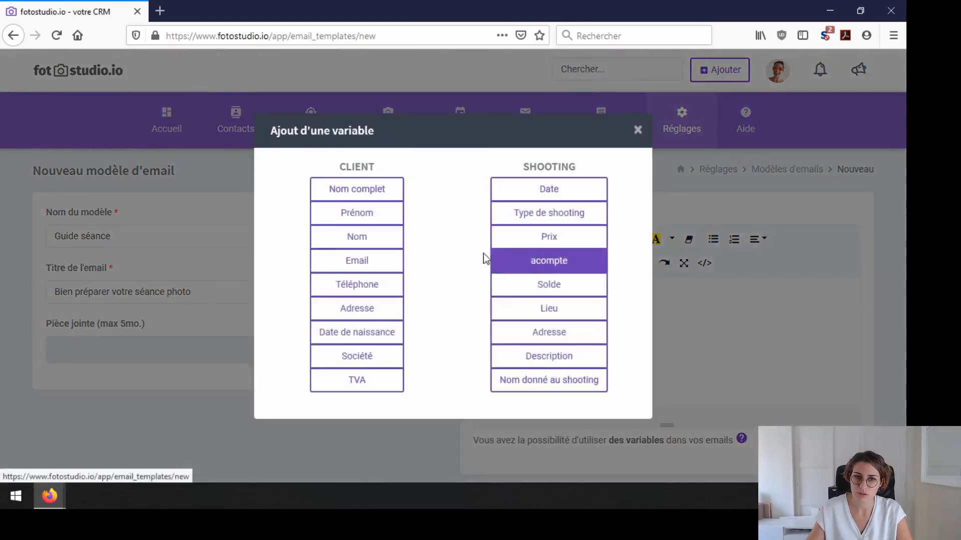
{"action": "left_click", "coordinate": [393, 214]}
Below the greeting, write "Afin de bien préparer votre séance du" followed by the shooting's Date variable
{"action": "key", "text": "Return"}
{"action": "key", "text": "Return"}
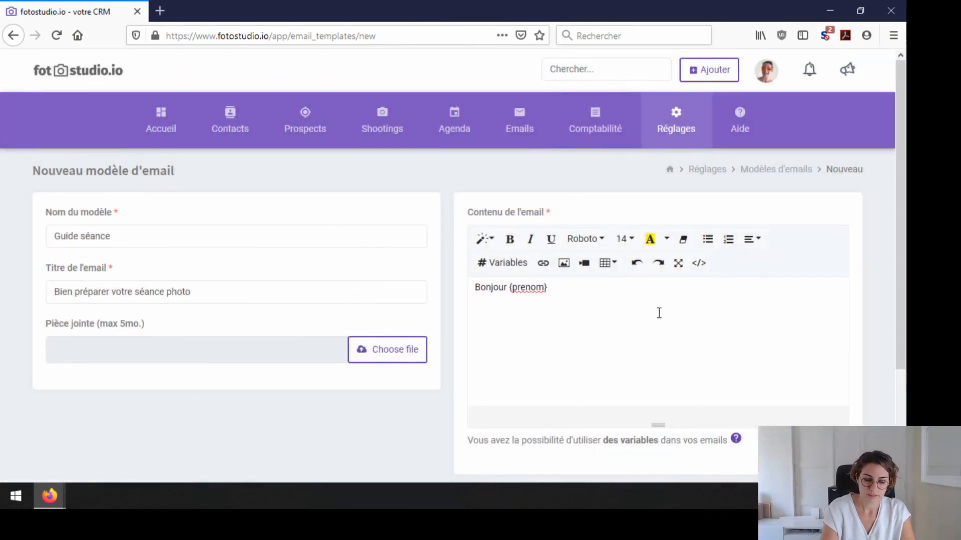
{"action": "type", "text": "Afin de bien "}
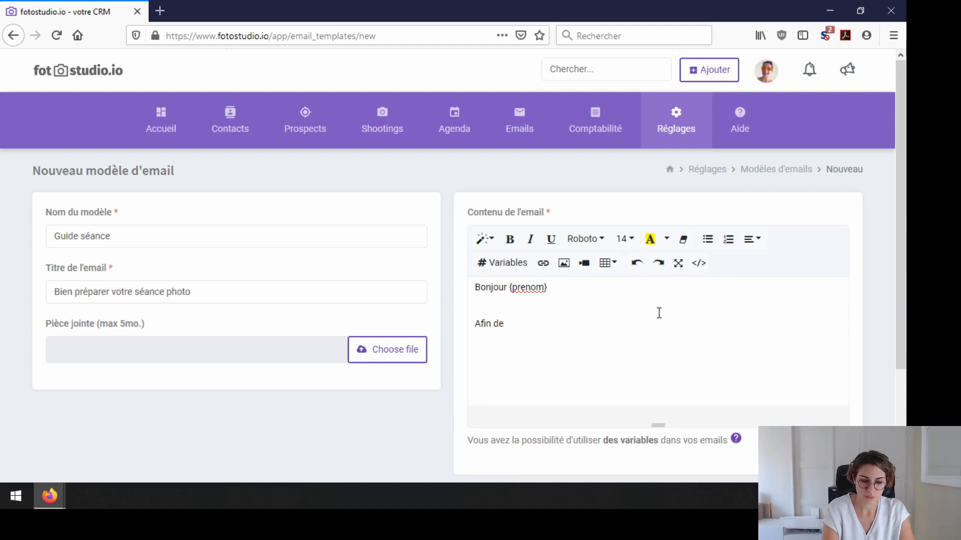
{"action": "type", "text": "préparer"}
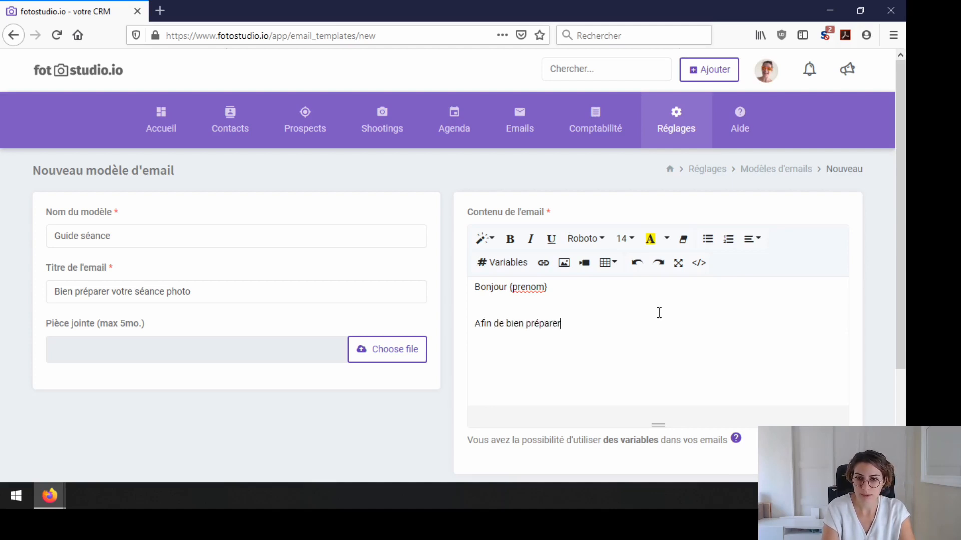
{"action": "type", "text": " votre séance "}
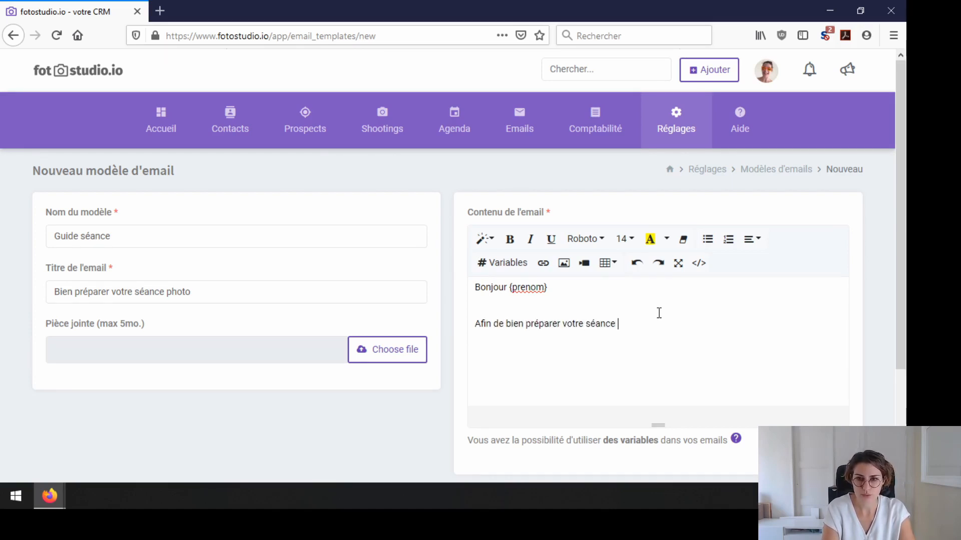
{"action": "type", "text": "du"}
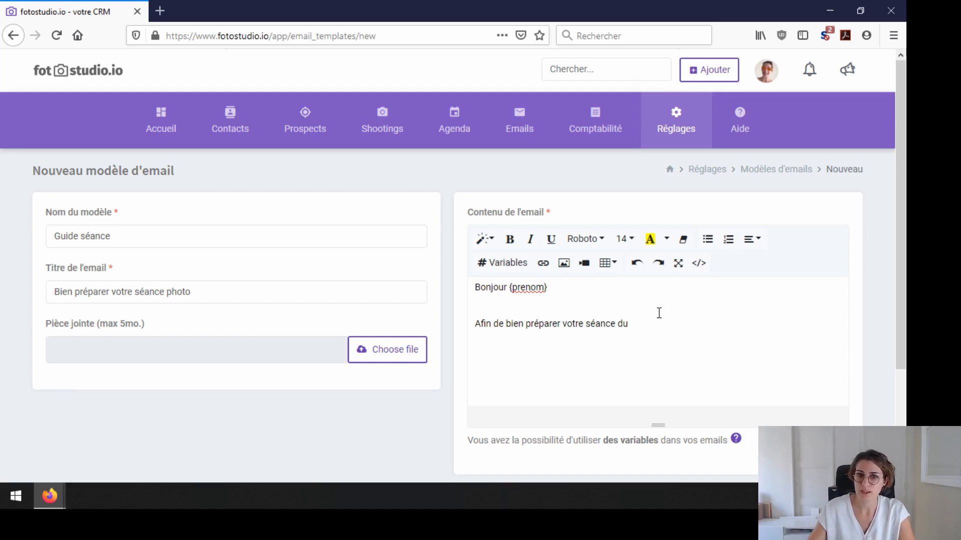
{"action": "left_click", "coordinate": [499, 263]}
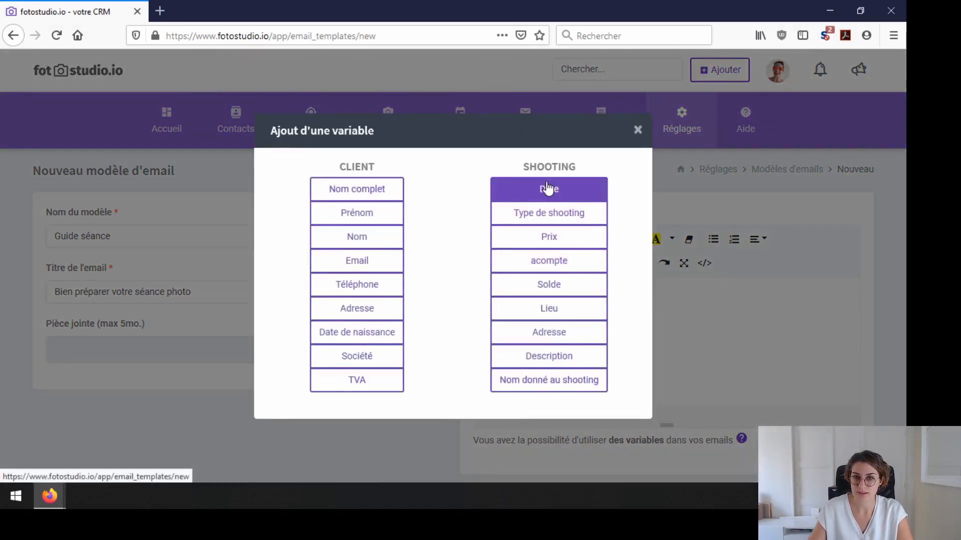
{"action": "left_click", "coordinate": [549, 188]}
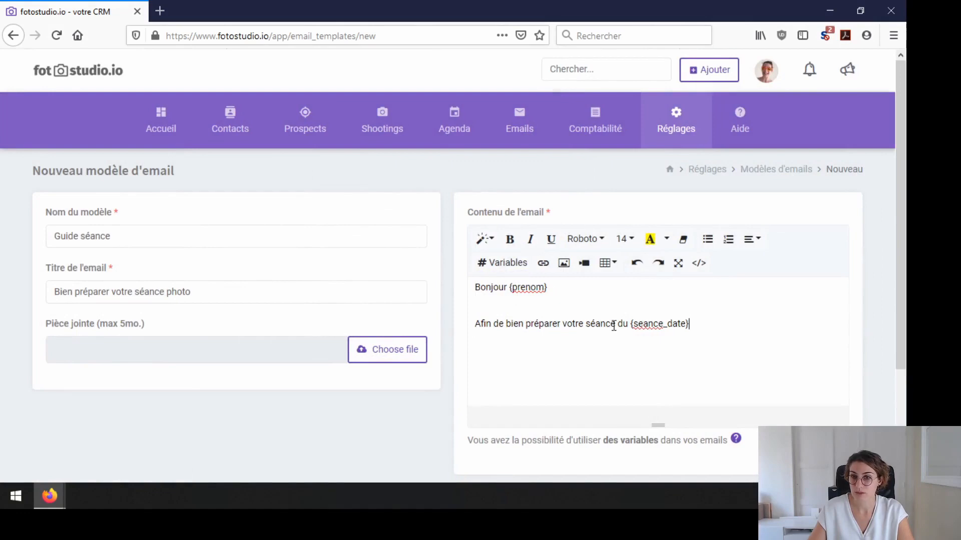
Insert the Type de shooting variable between "séance" and "du" in the email's sentence
{"action": "left_click", "coordinate": [618, 323]}
{"action": "left_click", "coordinate": [496, 262]}
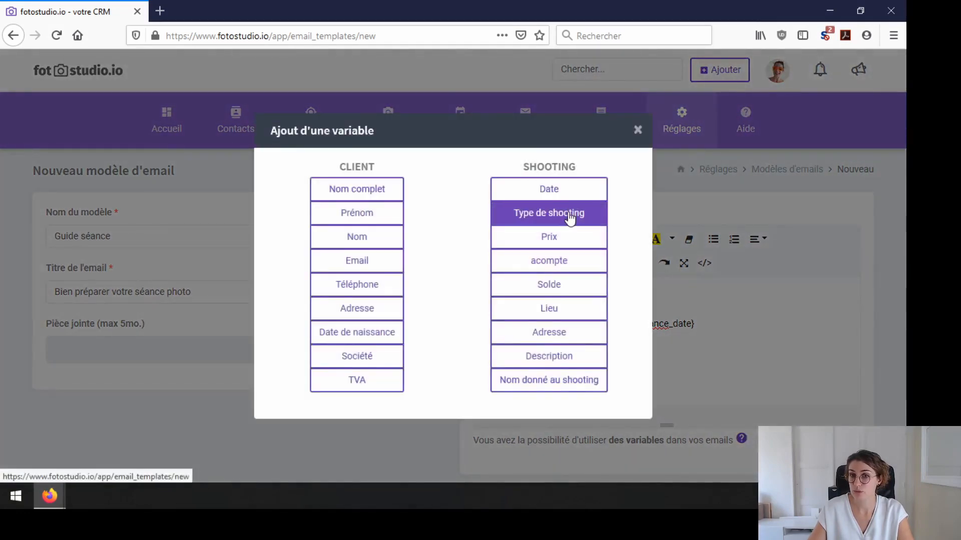
{"action": "left_click", "coordinate": [573, 218]}
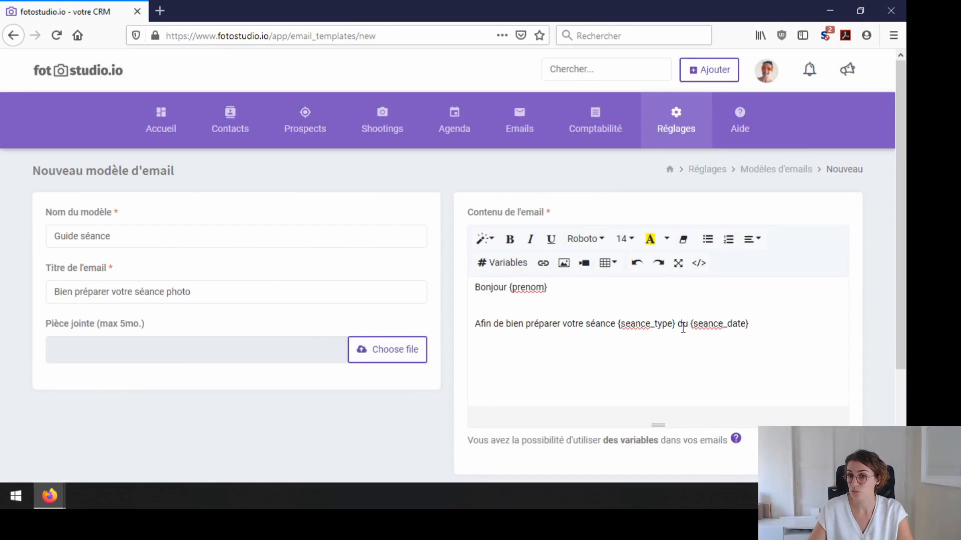
Complete the sentence with "vous trouverez en pièce jointe le guide de séance." and save the email template
{"action": "mouse_move", "coordinate": [676, 123]}
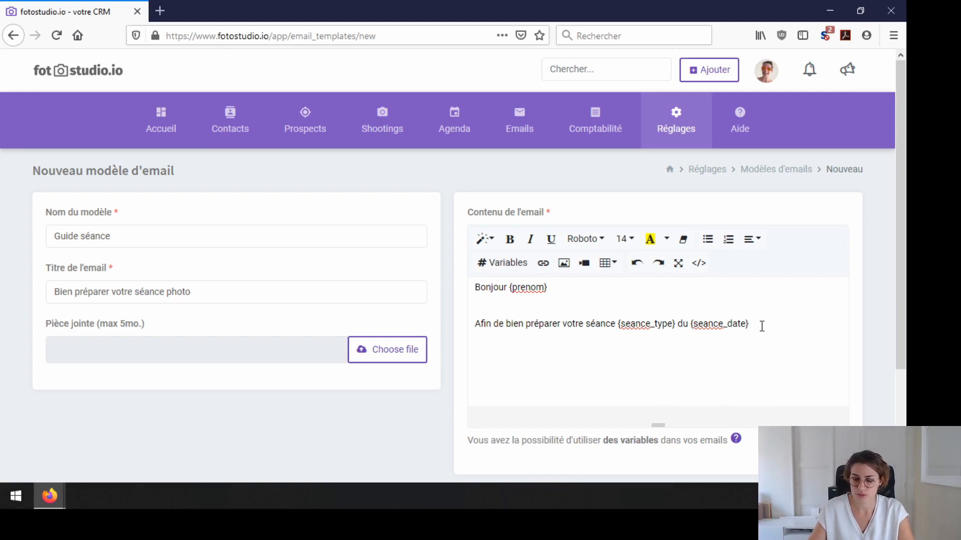
{"action": "type", "text": "vous trouver"}
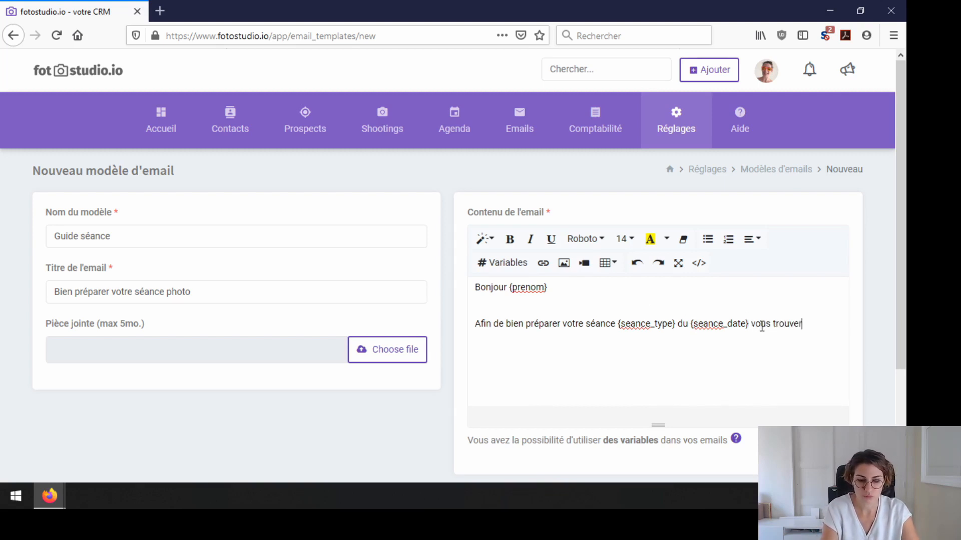
{"action": "type", "text": "ez en pièce join"}
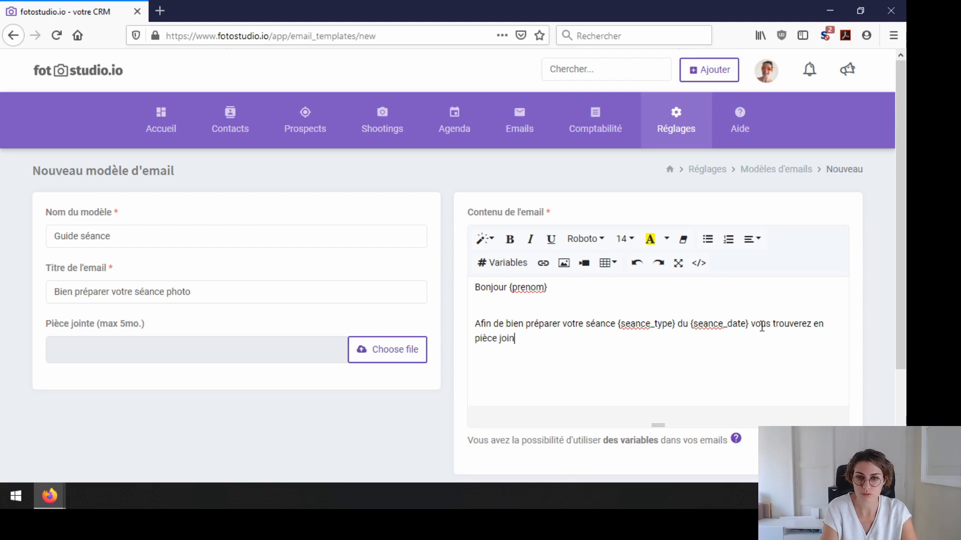
{"action": "type", "text": "te"}
{"action": "type", "text": " le guid"}
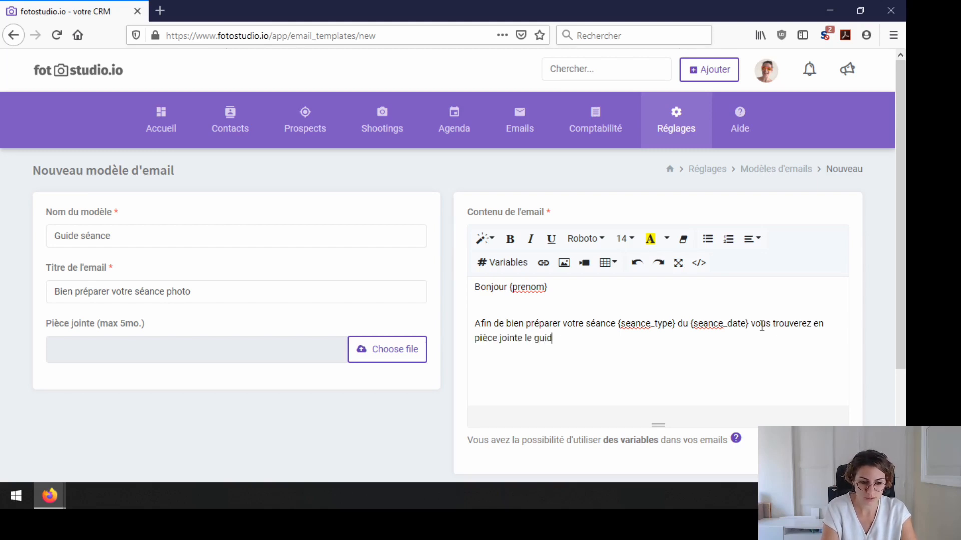
{"action": "type", "text": "e de séance"}
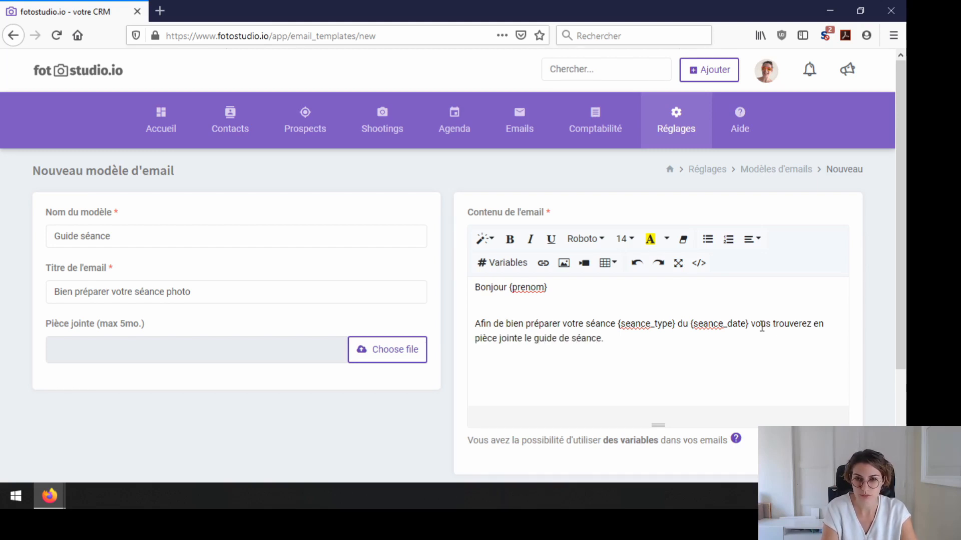
{"action": "type", "text": "."}
{"action": "scroll", "coordinate": [745, 340], "scroll_direction": "down", "scroll_amount": 3}
{"action": "left_click", "coordinate": [436, 409]}
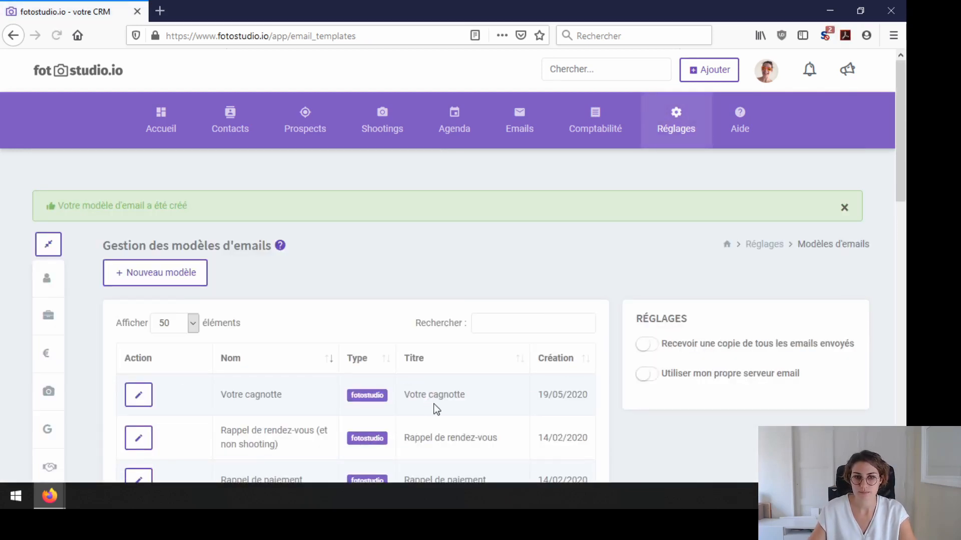
Open the "Famille Studio" workflow from the workflow settings for editing
{"action": "mouse_move", "coordinate": [682, 150]}
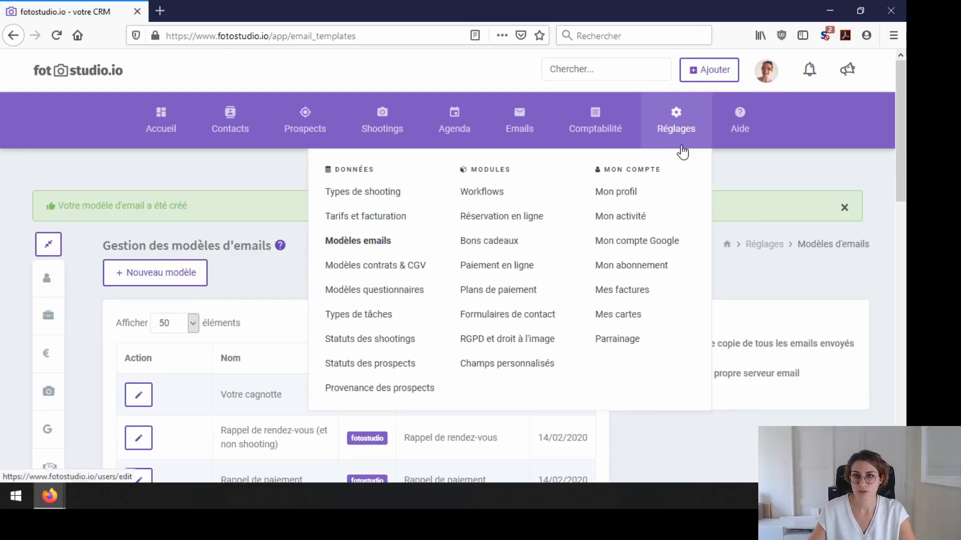
{"action": "left_click", "coordinate": [479, 193]}
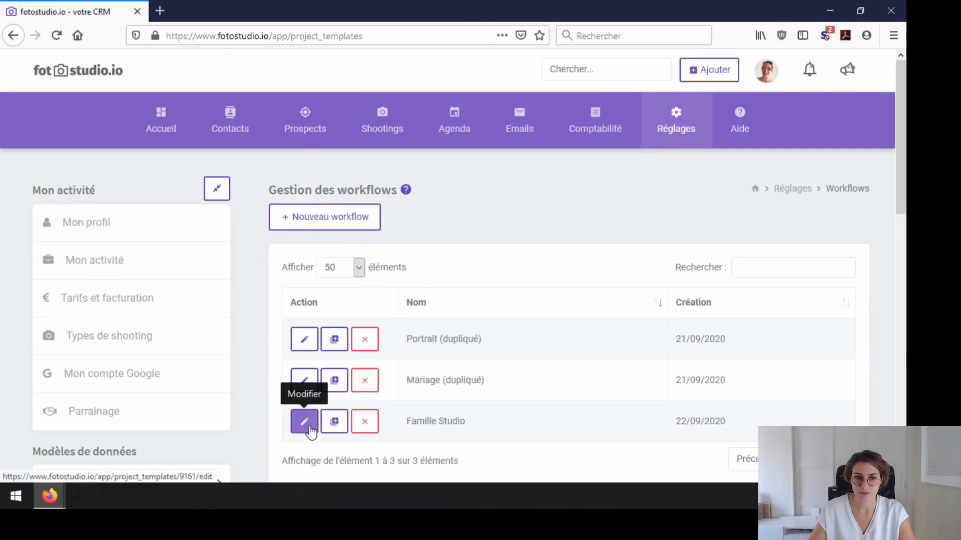
{"action": "left_click", "coordinate": [306, 424]}
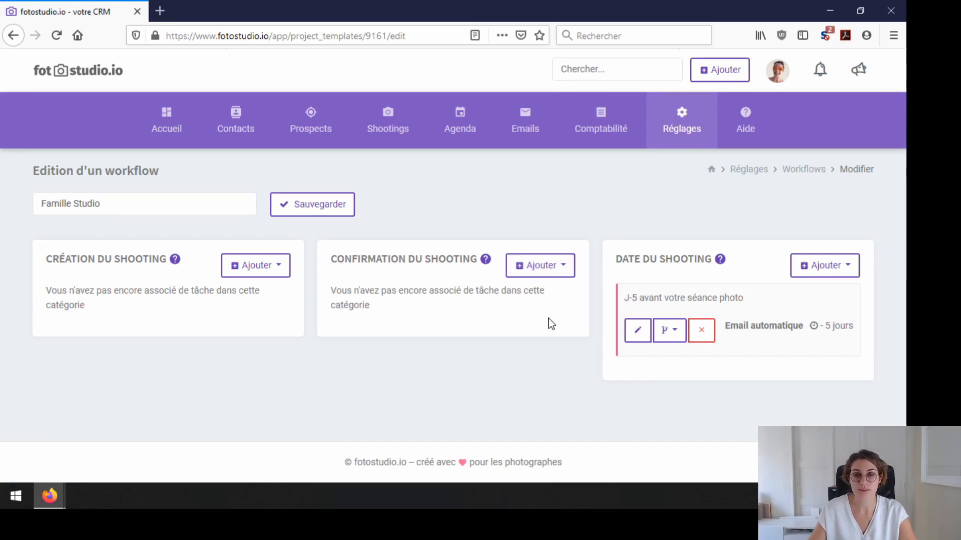
Add an automatic email to the shooting confirmation stage, using the "Guide séance" template
{"action": "left_click", "coordinate": [543, 273]}
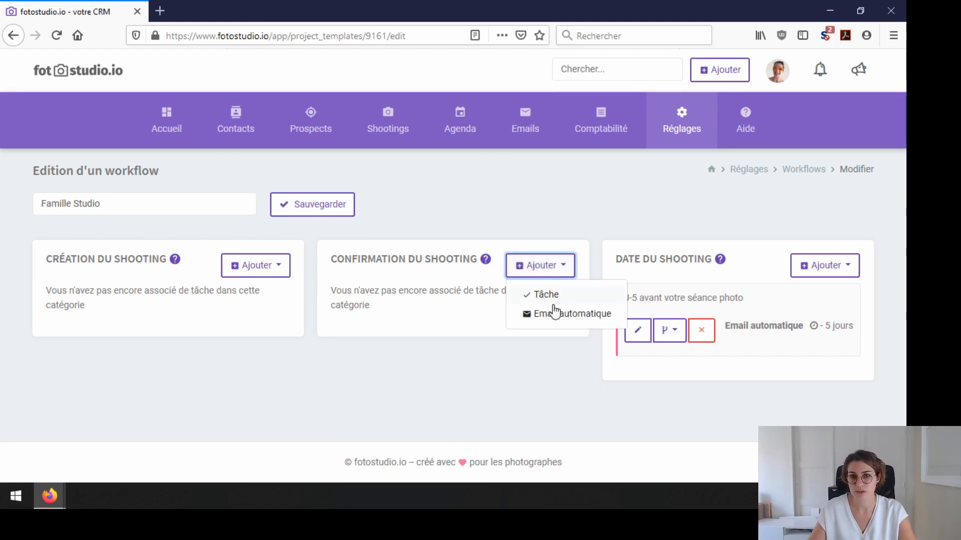
{"action": "left_click", "coordinate": [568, 319]}
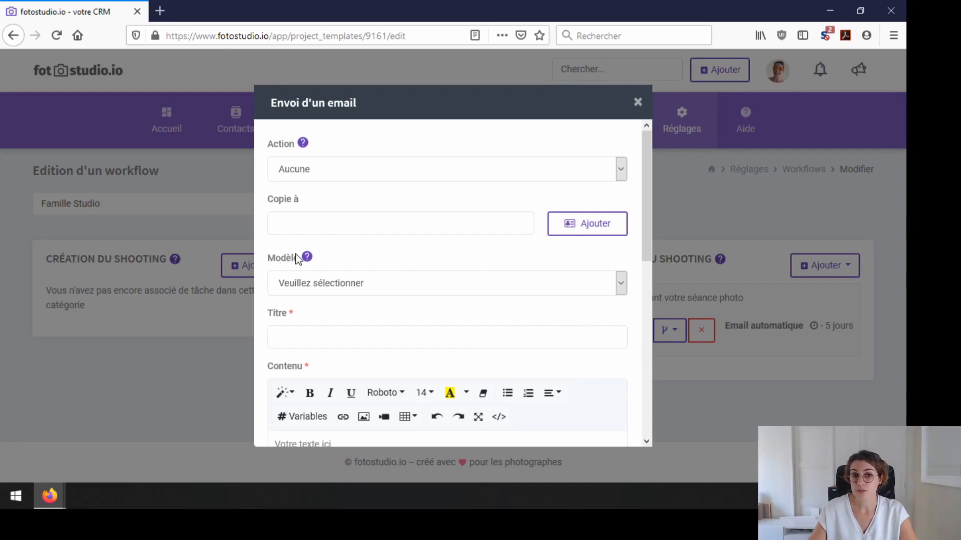
{"action": "left_click", "coordinate": [381, 282]}
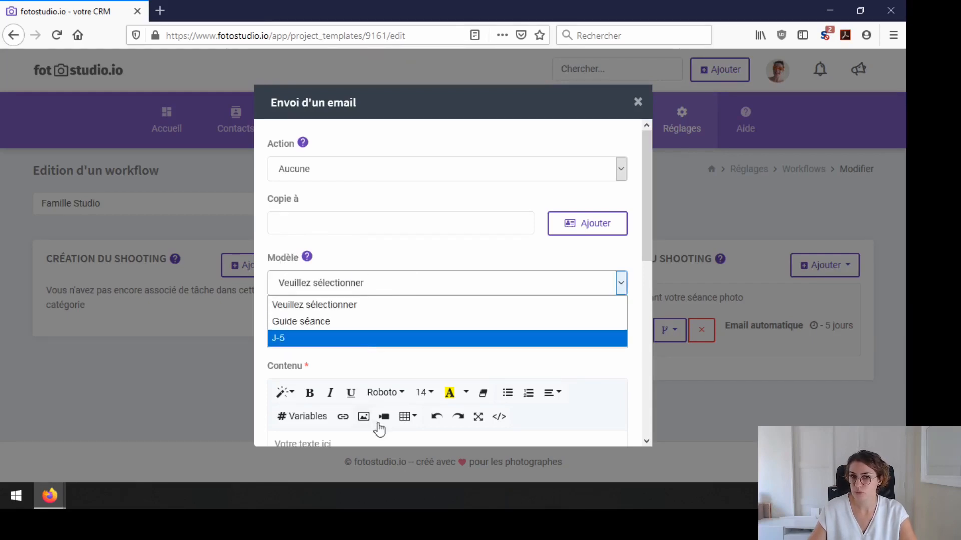
{"action": "left_click", "coordinate": [346, 322]}
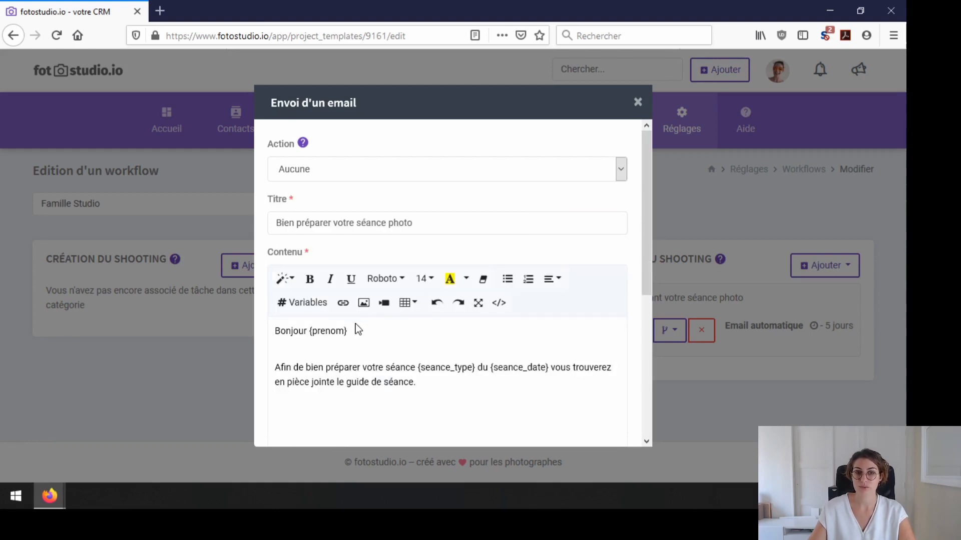
{"action": "scroll", "coordinate": [358, 328], "scroll_direction": "down", "scroll_amount": 3}
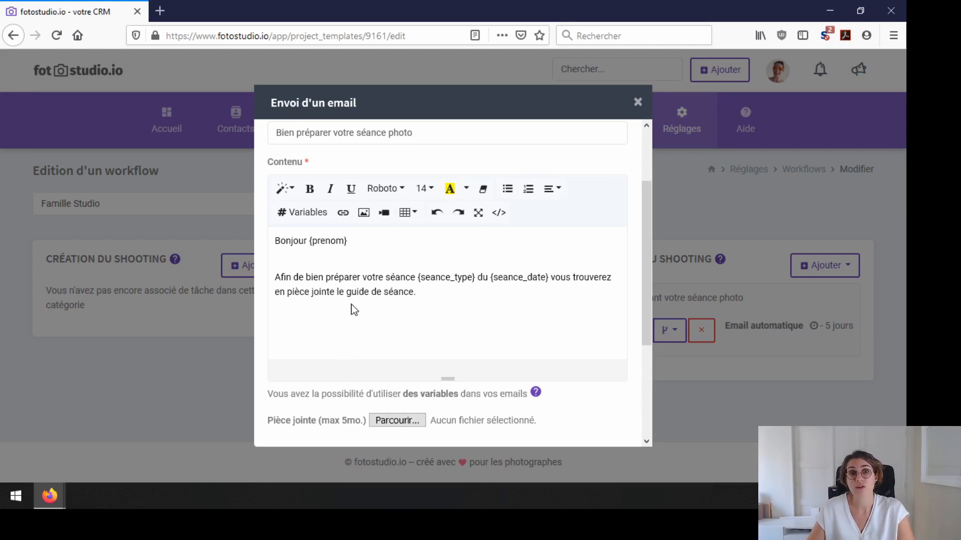
{"action": "scroll", "coordinate": [394, 265], "scroll_direction": "up", "scroll_amount": 3}
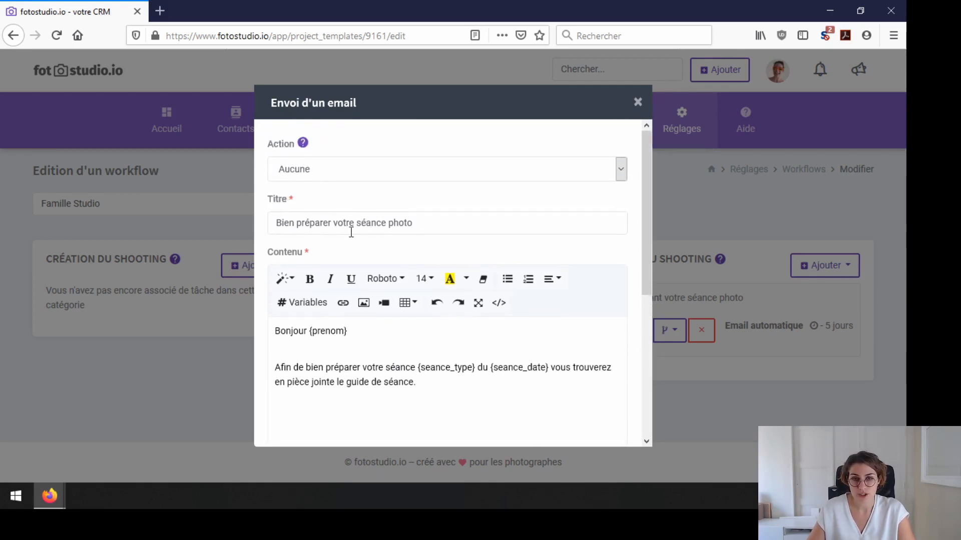
Schedule the email 1 hour (Heures) after the shooting's confirmation date and save it
{"action": "scroll", "coordinate": [345, 295], "scroll_direction": "down", "scroll_amount": 5}
{"action": "left_click", "coordinate": [301, 315]}
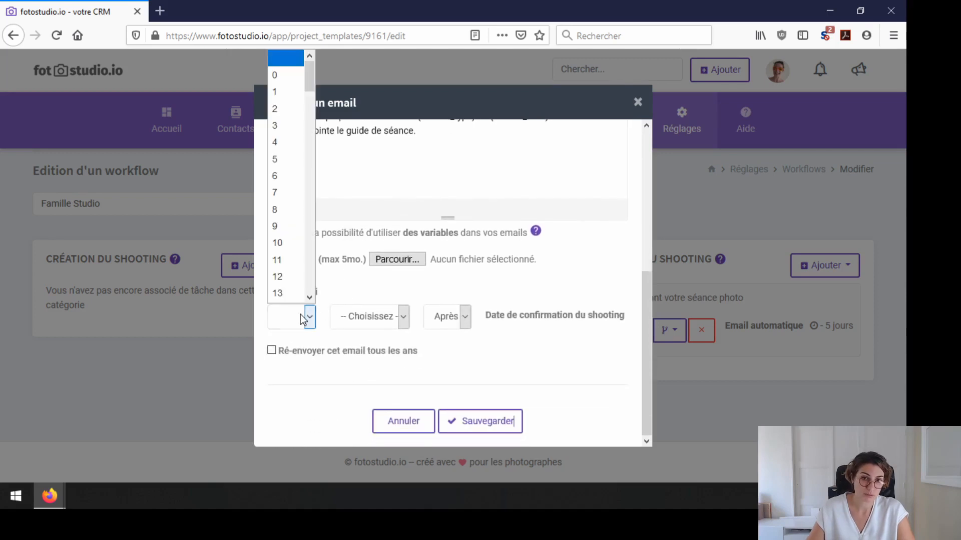
{"action": "left_click", "coordinate": [289, 92]}
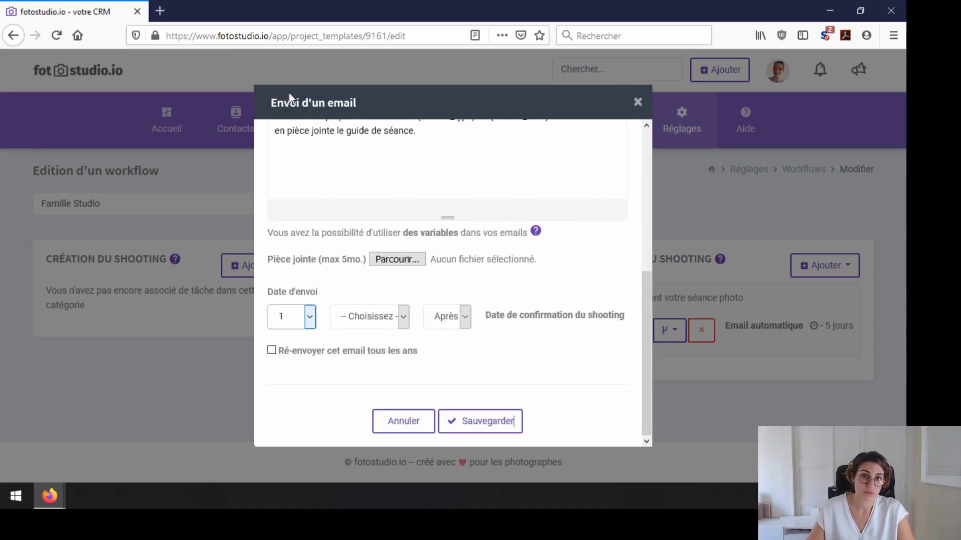
{"action": "left_click", "coordinate": [371, 316]}
{"action": "left_click", "coordinate": [369, 357]}
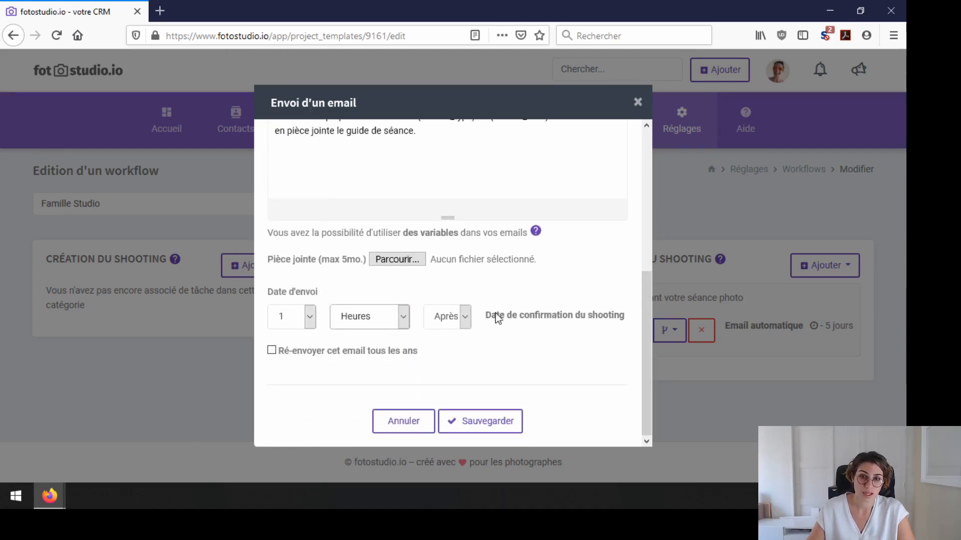
{"action": "left_click_drag", "start_coordinate": [496, 316], "coordinate": [581, 320]}
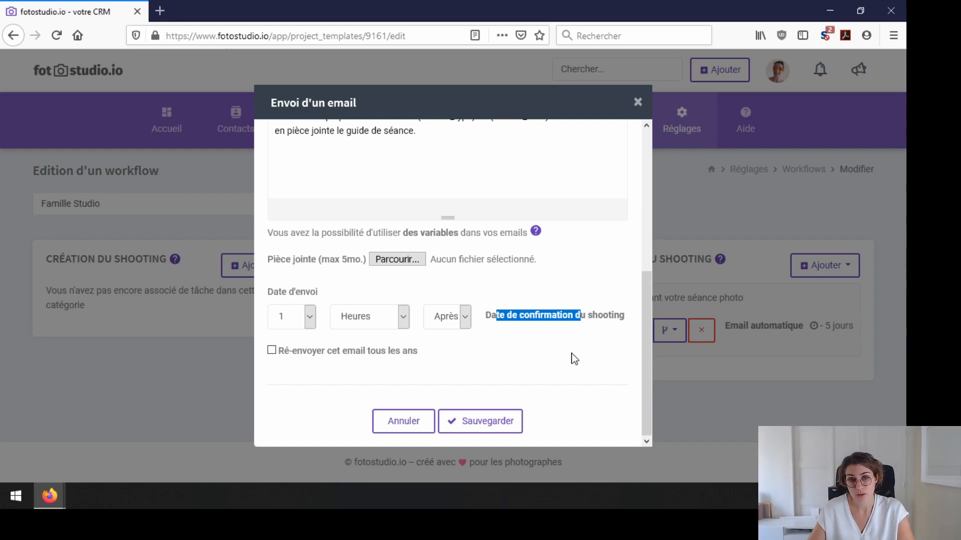
{"action": "left_click", "coordinate": [455, 421]}
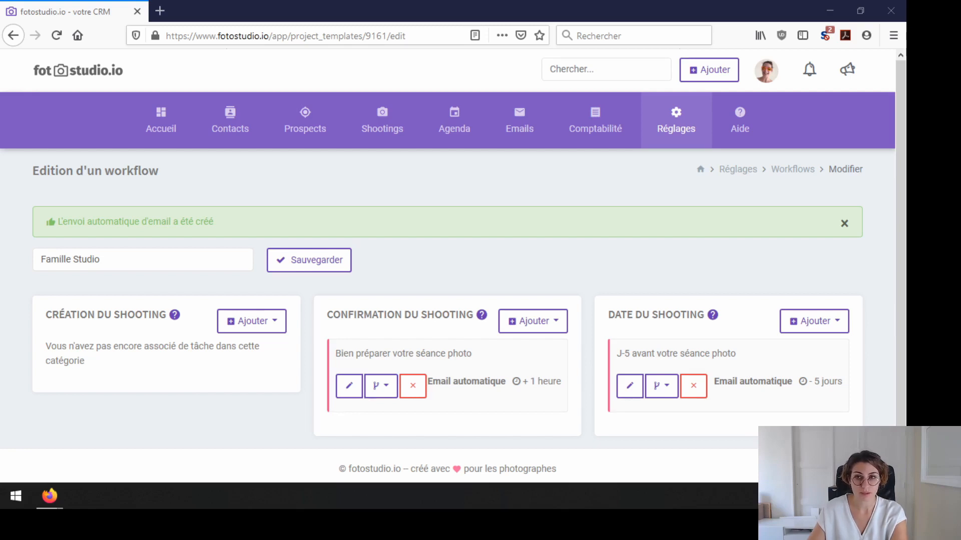
Start a new task in the shooting date stage and set its type to Prioritaire
{"action": "left_click", "coordinate": [675, 125]}
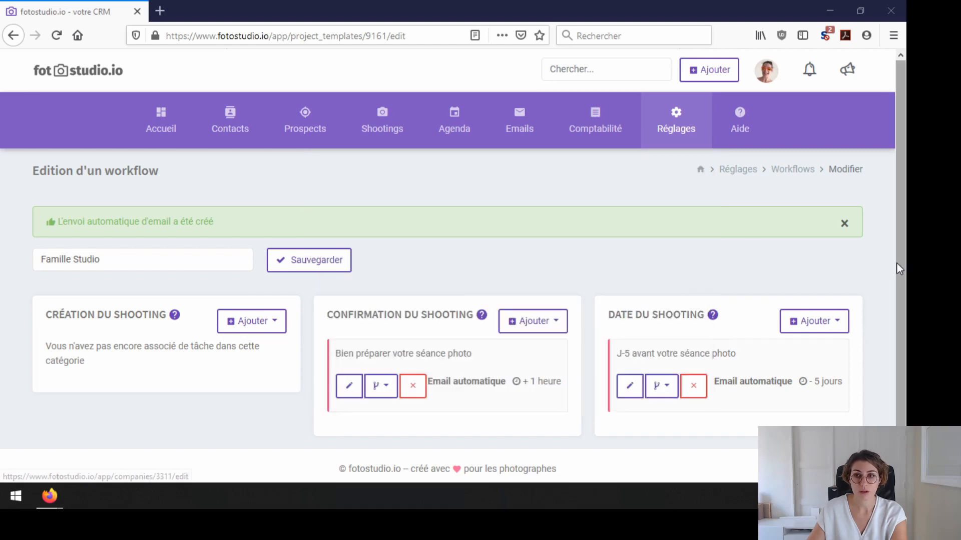
{"action": "left_click", "coordinate": [531, 325]}
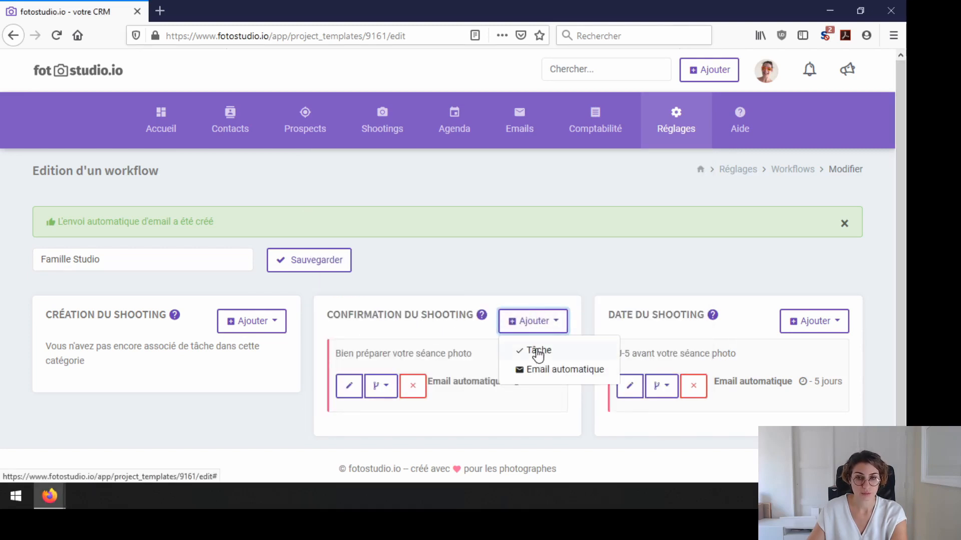
{"action": "left_click", "coordinate": [815, 323]}
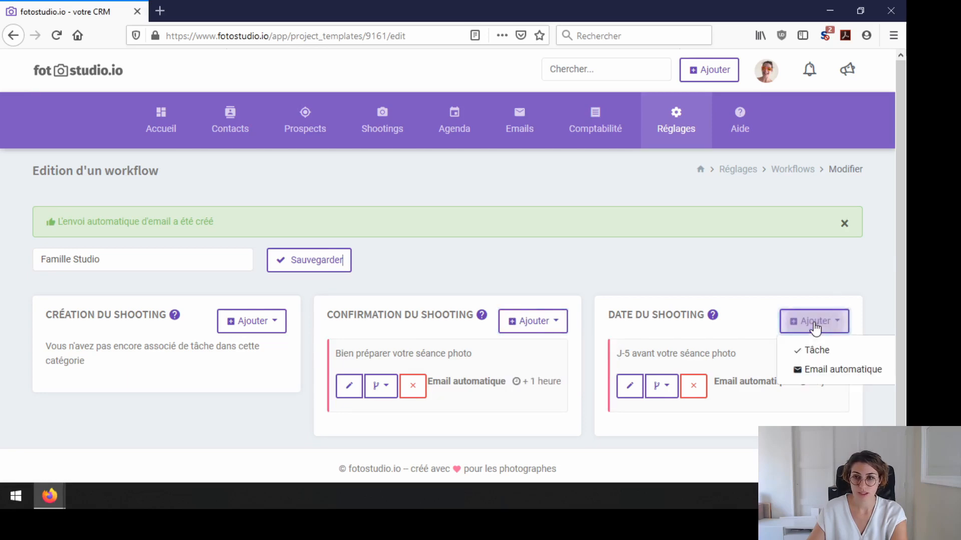
{"action": "left_click", "coordinate": [805, 351]}
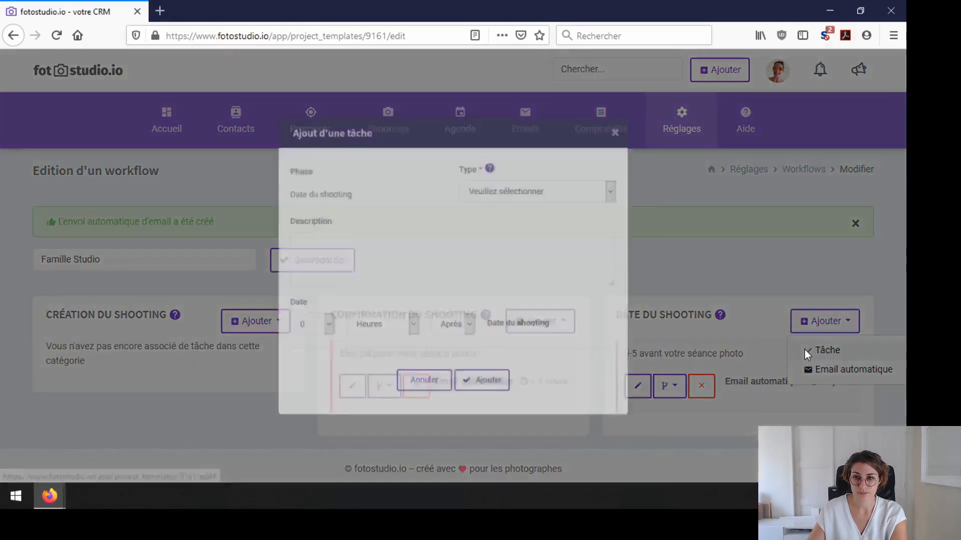
{"action": "left_click", "coordinate": [504, 180]}
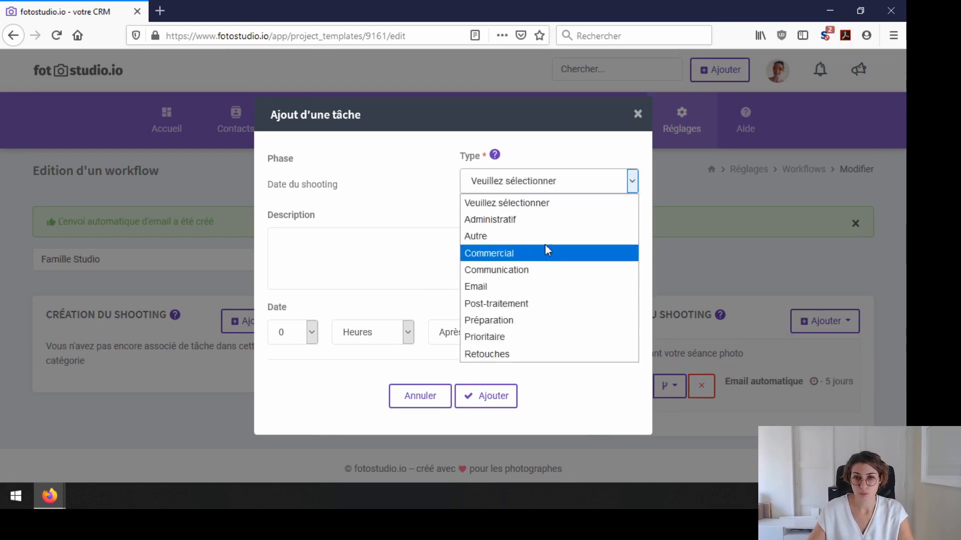
{"action": "left_click", "coordinate": [506, 335]}
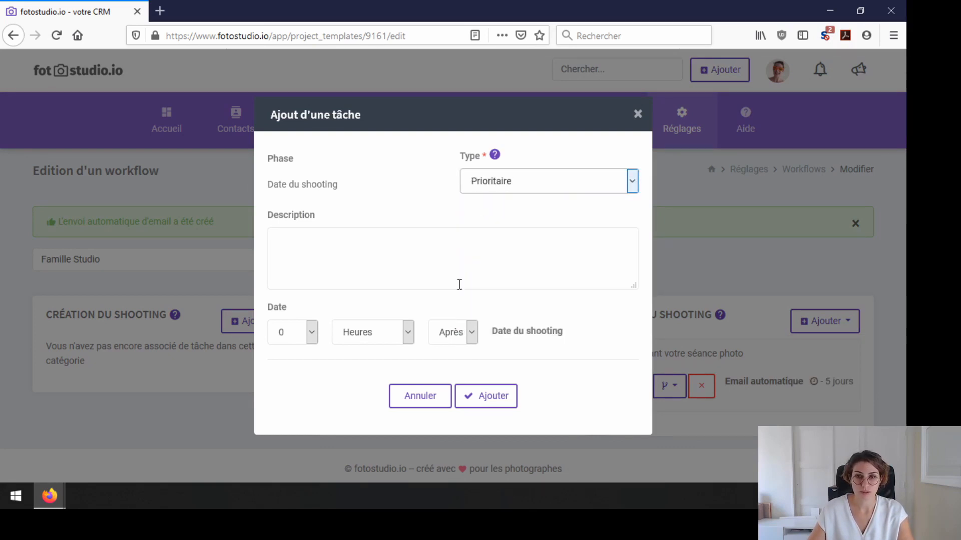
Schedule the priority task 2 hours (Heures) before (Avant) the shooting date
{"action": "left_click", "coordinate": [396, 245]}
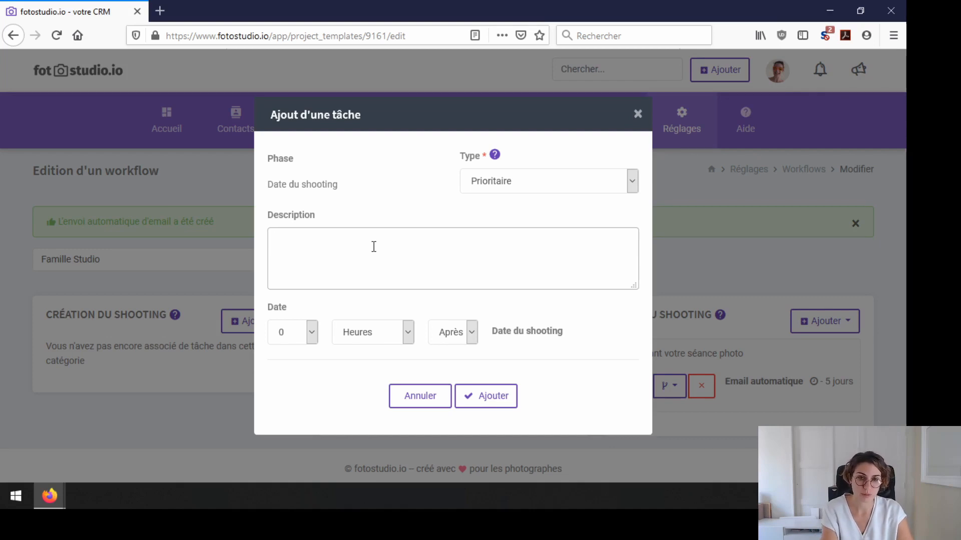
{"action": "left_click", "coordinate": [281, 332]}
{"action": "left_click", "coordinate": [307, 91]}
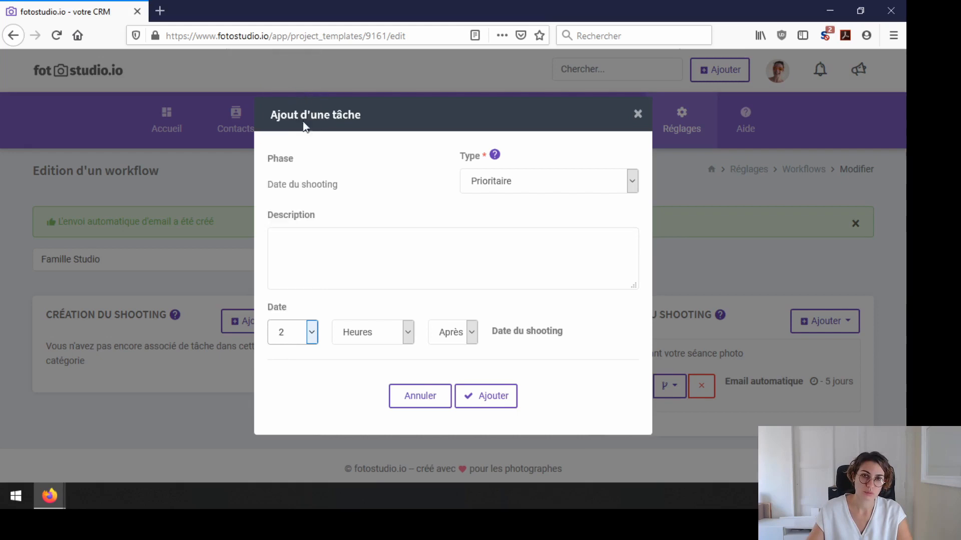
{"action": "left_click", "coordinate": [377, 341]}
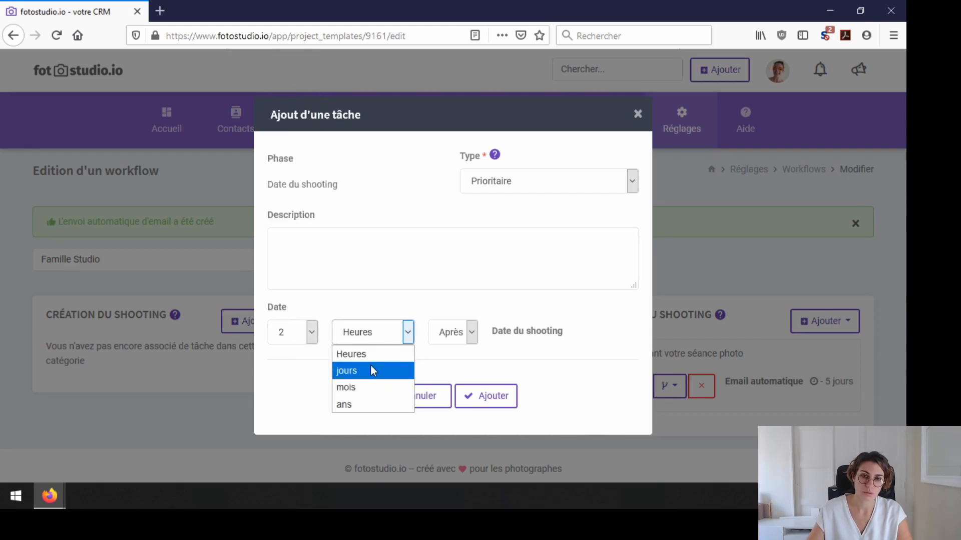
{"action": "left_click", "coordinate": [369, 354]}
{"action": "left_click", "coordinate": [460, 333]}
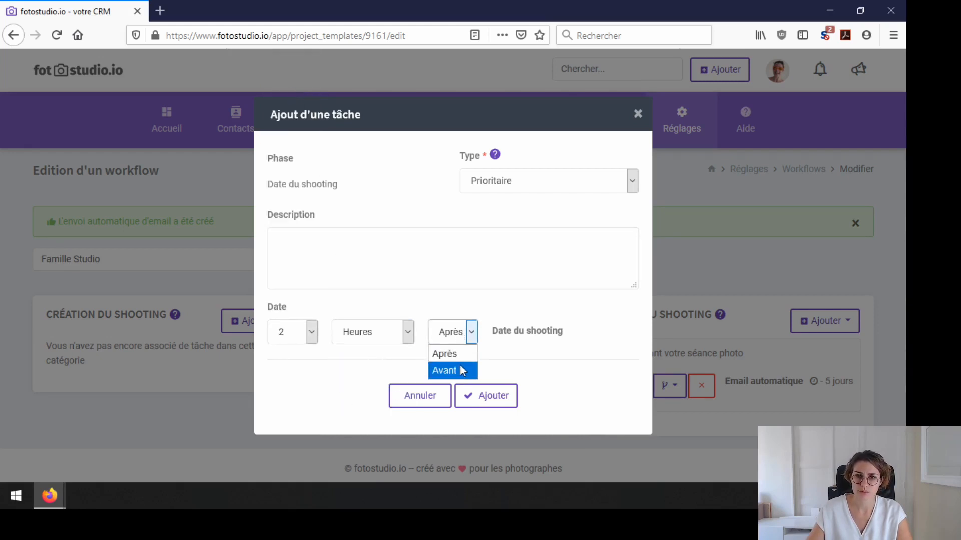
{"action": "left_click", "coordinate": [460, 366]}
Describe the priority task as "Désinfecter le matériel" and add it to the workflow
{"action": "left_click", "coordinate": [372, 253]}
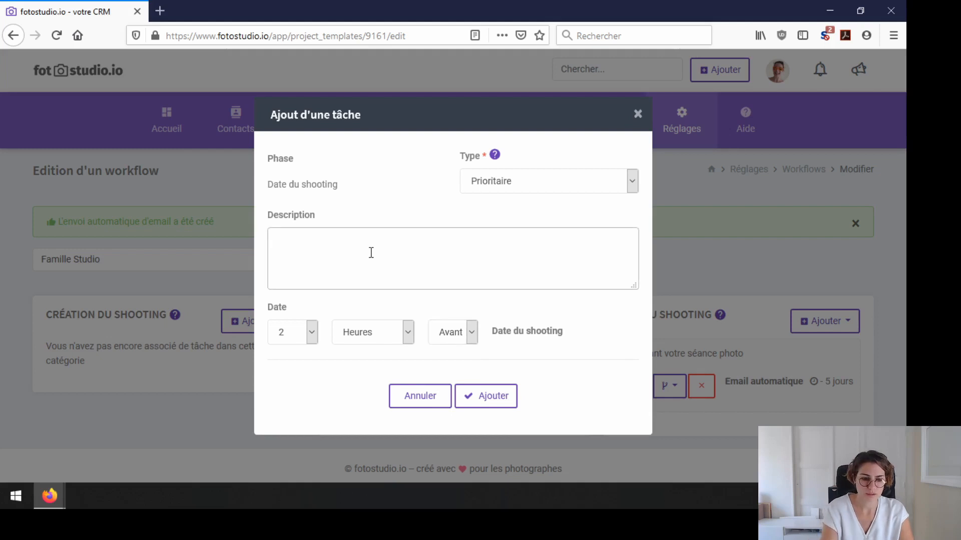
{"action": "type", "text": "D"}
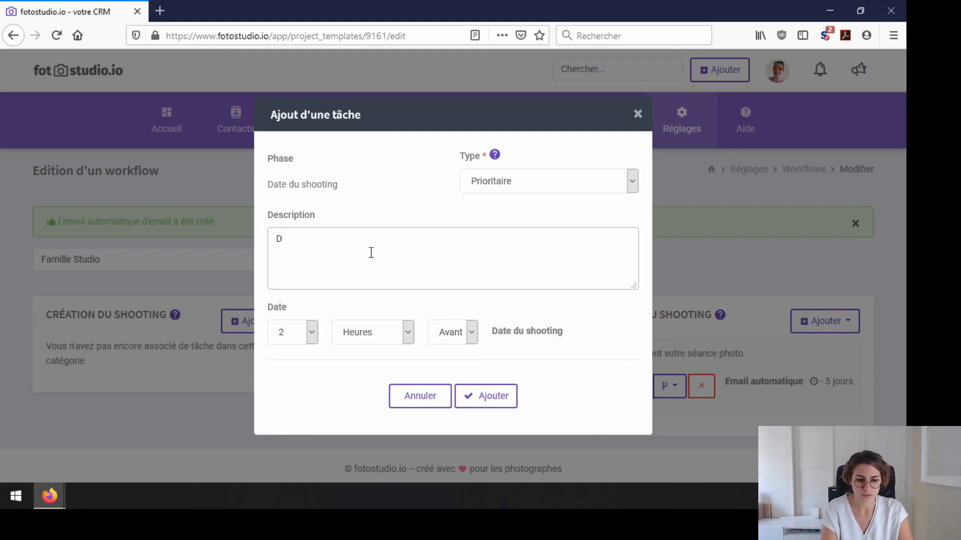
{"action": "type", "text": "ésinfecter"}
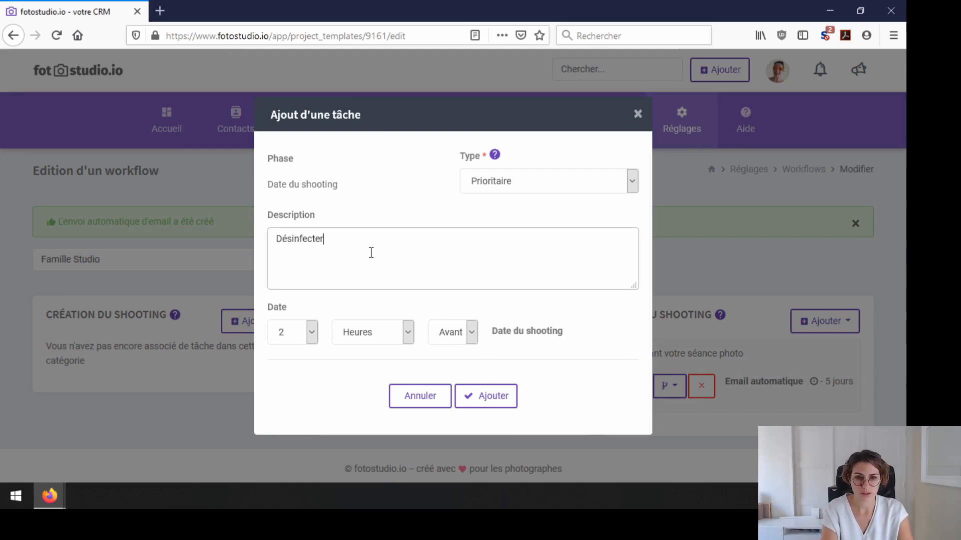
{"action": "type", "text": " le matériel"}
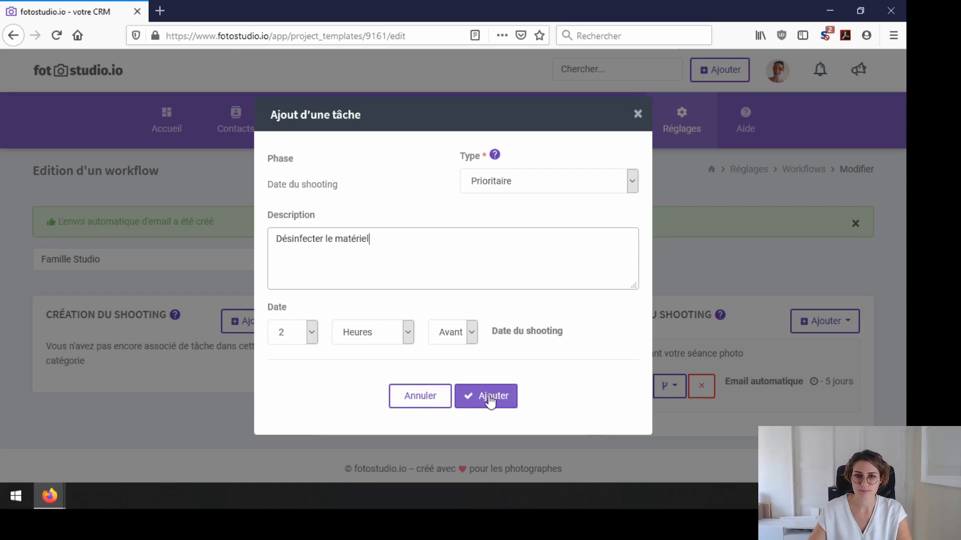
{"action": "left_click", "coordinate": [484, 398]}
{"action": "scroll", "coordinate": [678, 329], "scroll_direction": "down", "scroll_amount": 3}
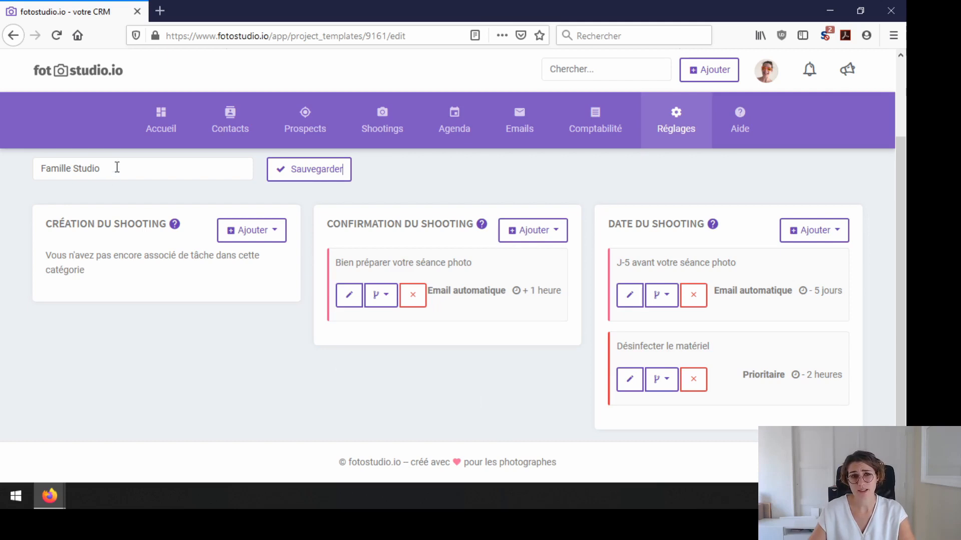
{"action": "left_click_drag", "start_coordinate": [117, 168], "coordinate": [32, 170]}
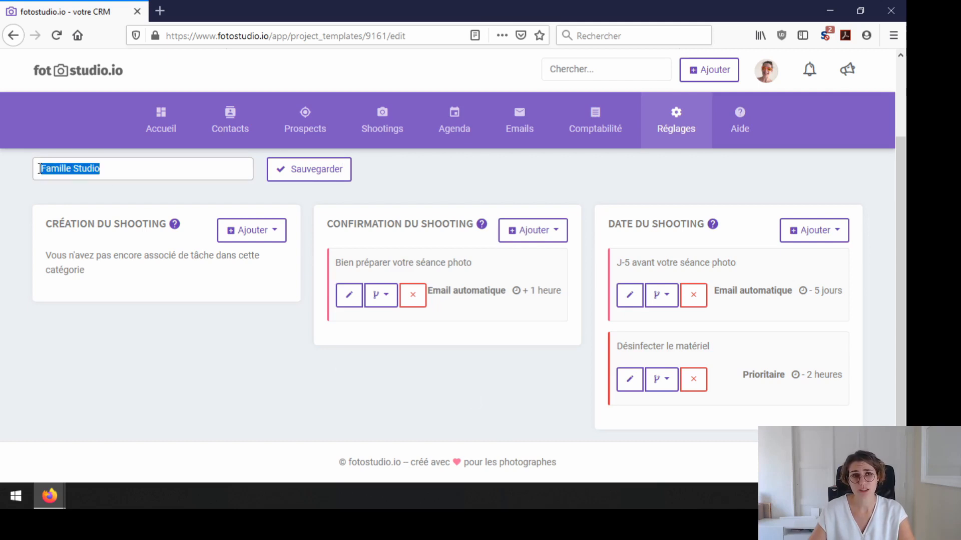
{"action": "left_click", "coordinate": [421, 186]}
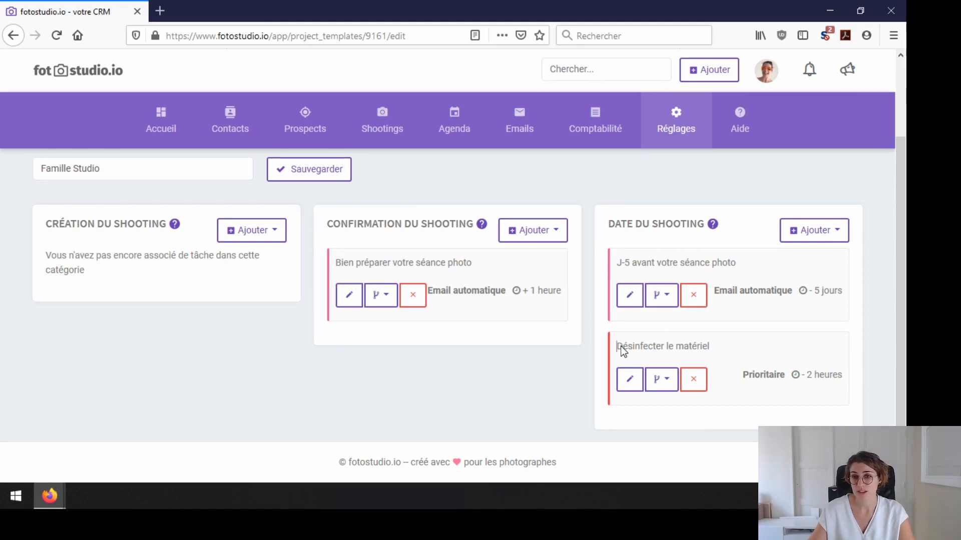
{"action": "left_click_drag", "start_coordinate": [618, 346], "coordinate": [713, 352]}
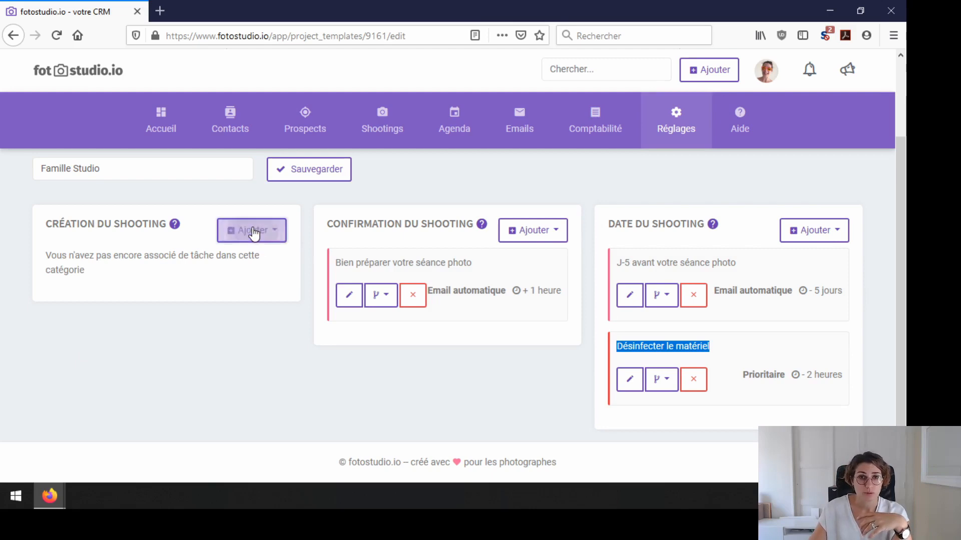
Create a Commercial task in the shooting creation stage with the description "Relancer client telephone"
{"action": "left_click", "coordinate": [253, 231]}
{"action": "left_click", "coordinate": [257, 262]}
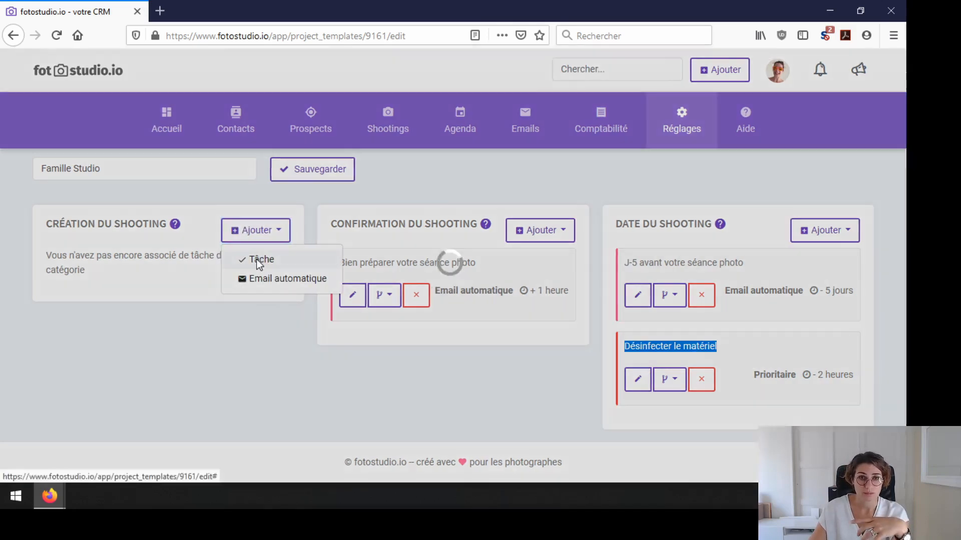
{"action": "left_click", "coordinate": [485, 190]}
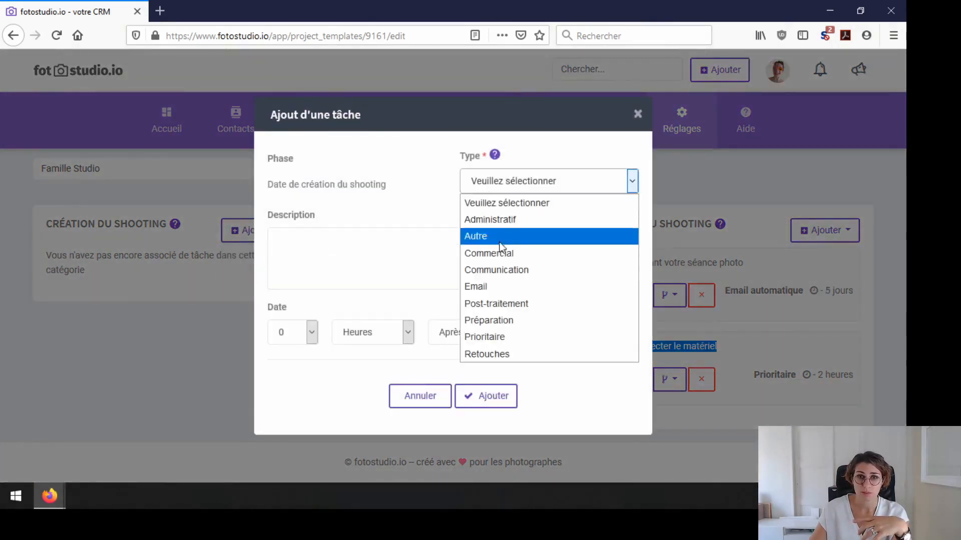
{"action": "left_click", "coordinate": [493, 252]}
{"action": "left_click", "coordinate": [418, 250]}
{"action": "type", "text": "Re"}
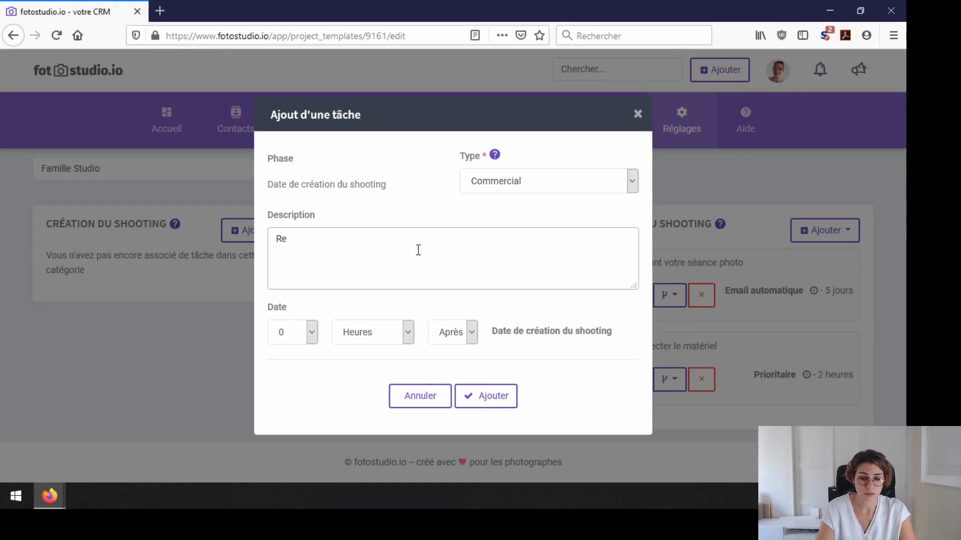
{"action": "type", "text": "lancer client "}
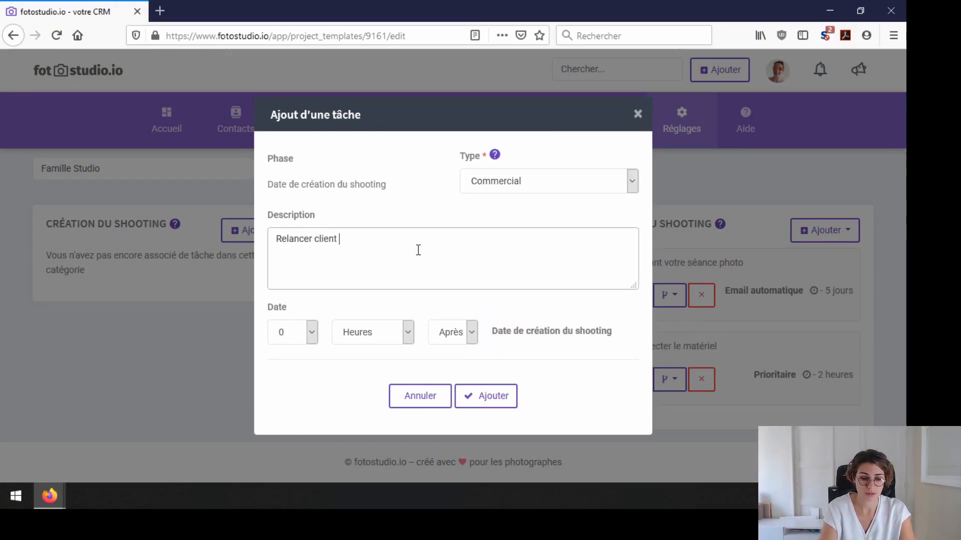
{"action": "type", "text": "telephone"}
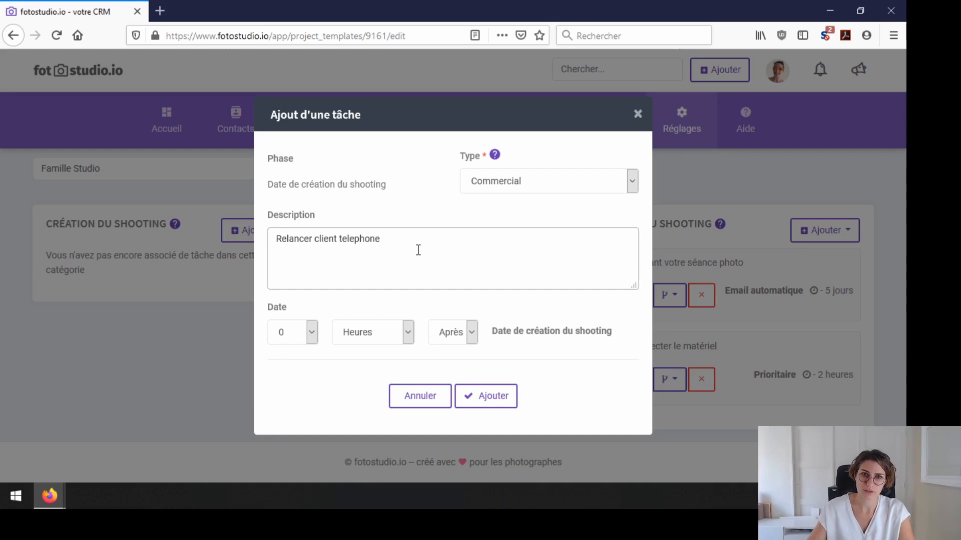
Schedule the commercial task 2 days (jours) after the shooting's creation date and add it to the workflow
{"action": "left_click", "coordinate": [281, 342]}
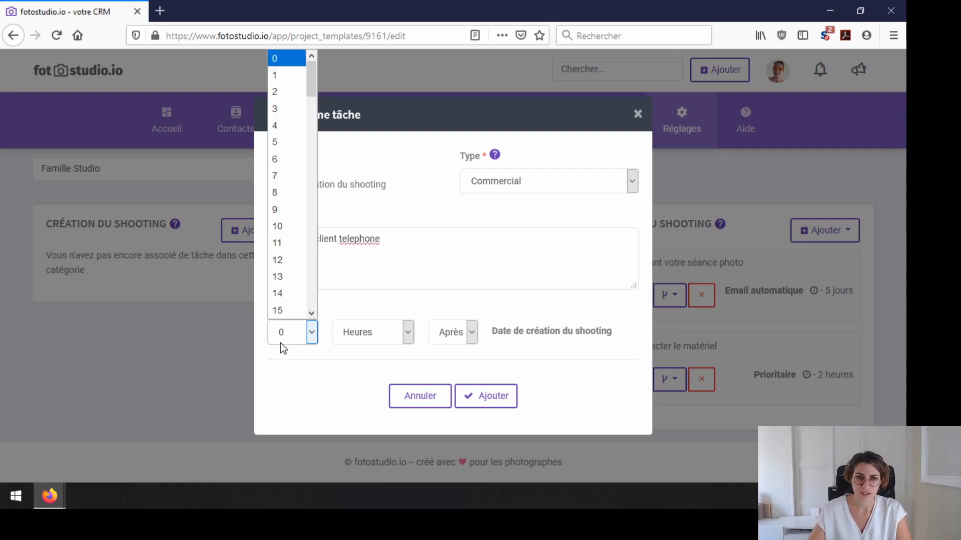
{"action": "left_click", "coordinate": [305, 342]}
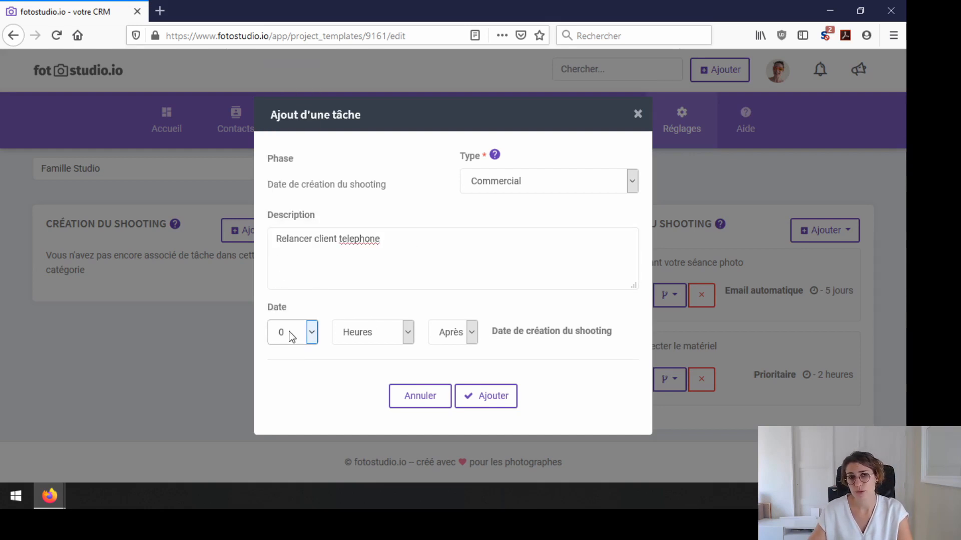
{"action": "left_click", "coordinate": [290, 336]}
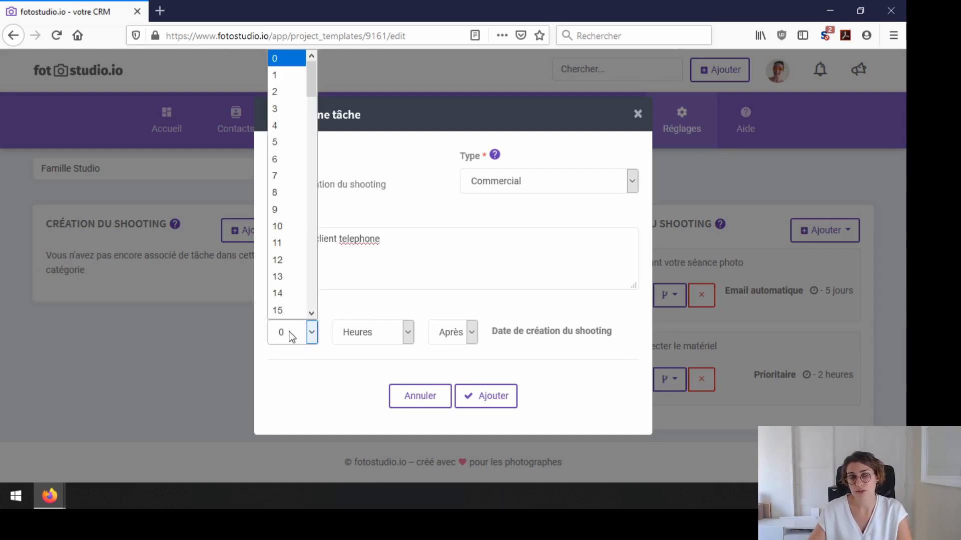
{"action": "left_click", "coordinate": [292, 96]}
{"action": "left_click", "coordinate": [363, 334]}
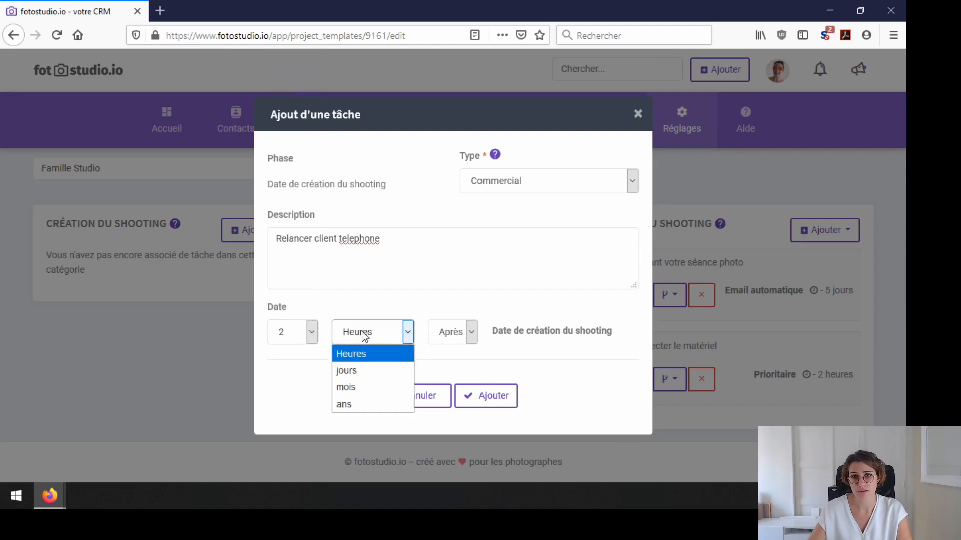
{"action": "left_click", "coordinate": [376, 370]}
{"action": "left_click", "coordinate": [490, 400]}
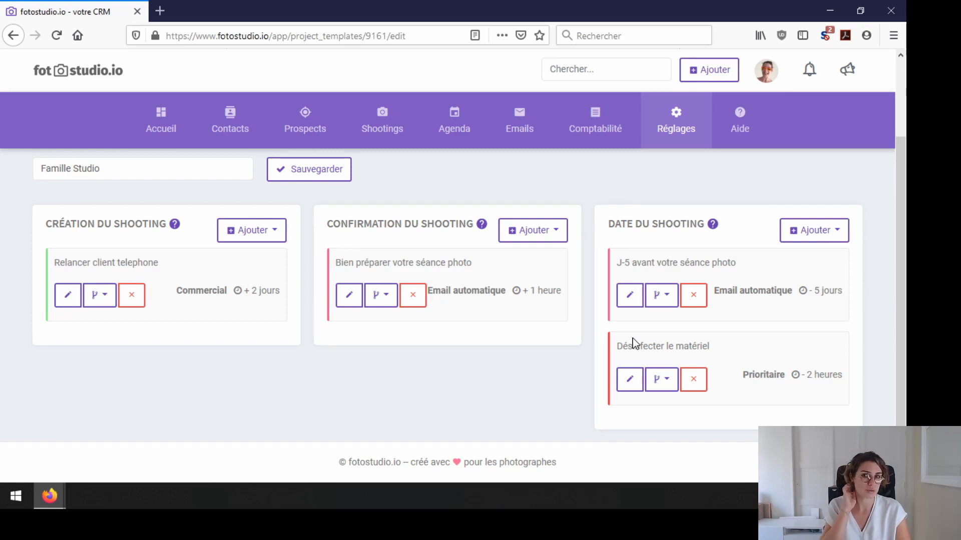
Save the workflow and reopen "Famille Studio" from the workflow list for editing
{"action": "left_click", "coordinate": [680, 140]}
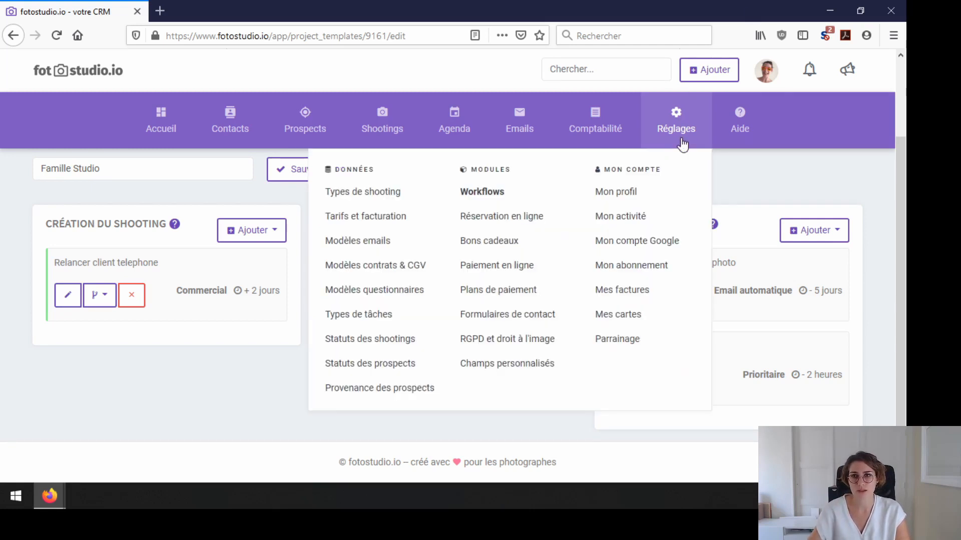
{"action": "left_click", "coordinate": [316, 173]}
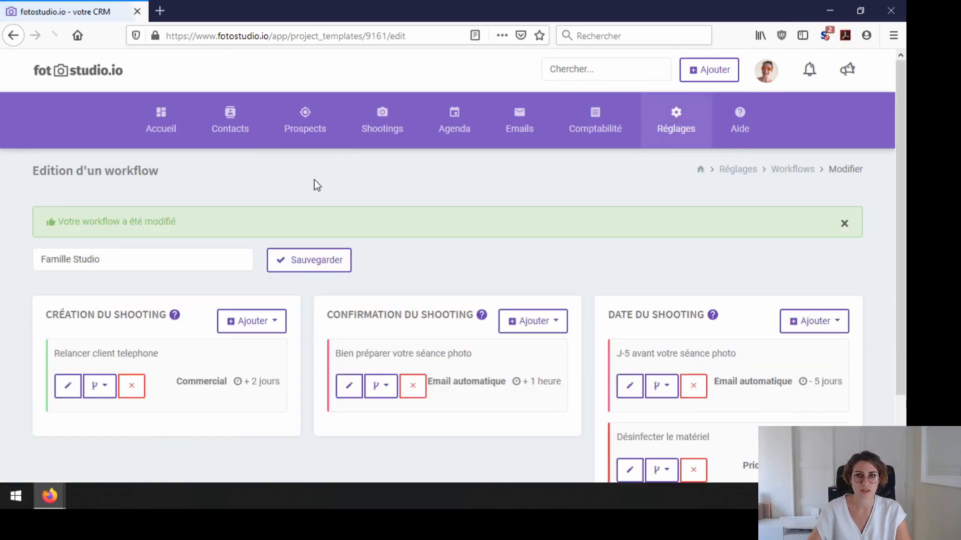
{"action": "left_click", "coordinate": [670, 131]}
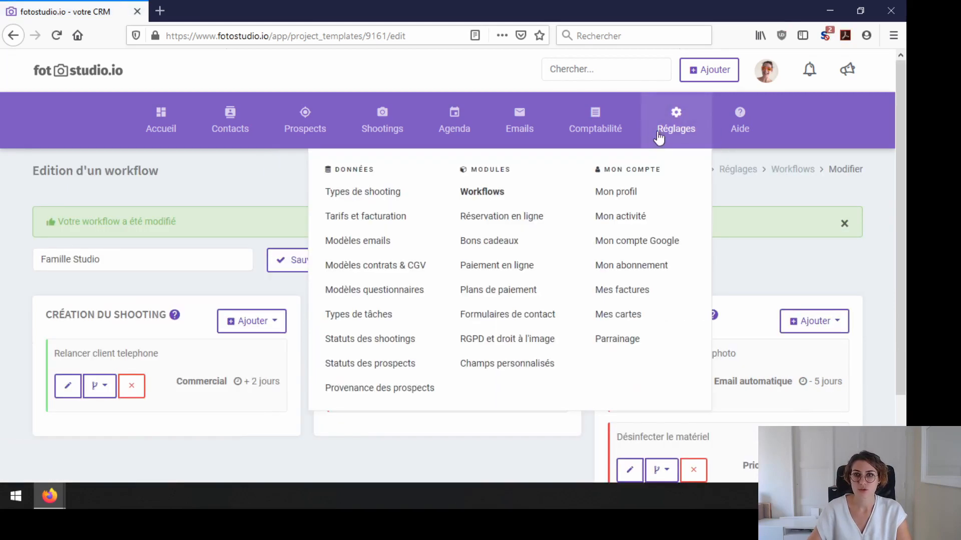
{"action": "left_click", "coordinate": [500, 196]}
{"action": "scroll", "coordinate": [448, 240], "scroll_direction": "down", "scroll_amount": 2}
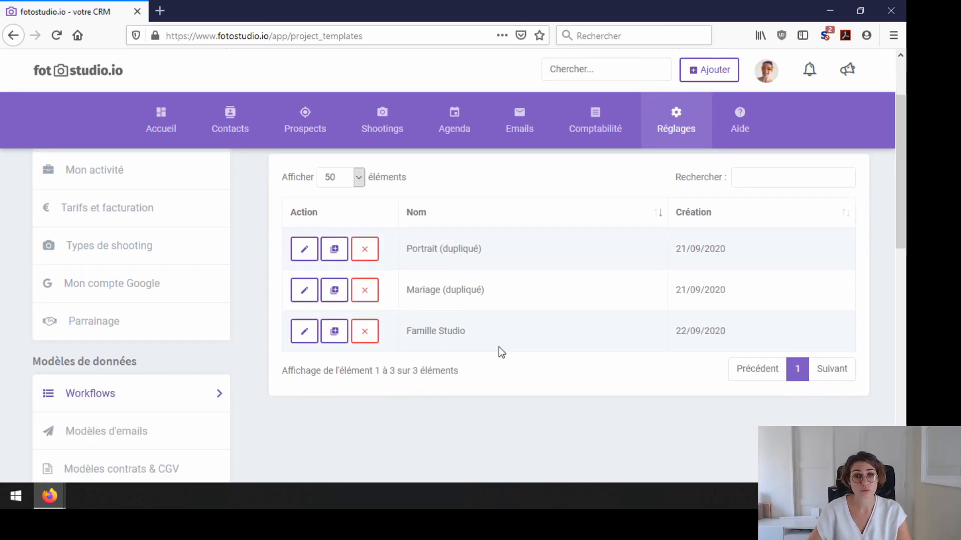
{"action": "left_click", "coordinate": [307, 339]}
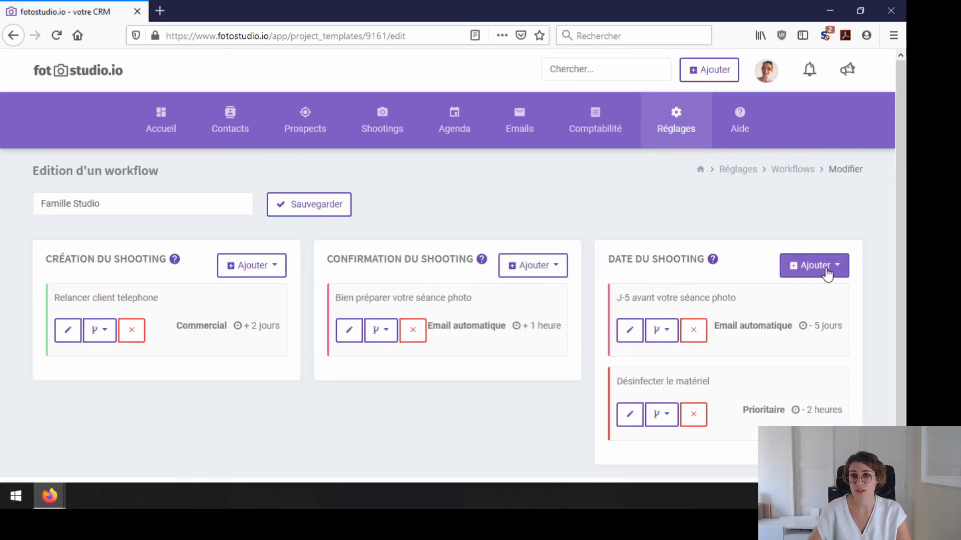
{"action": "left_click", "coordinate": [828, 273]}
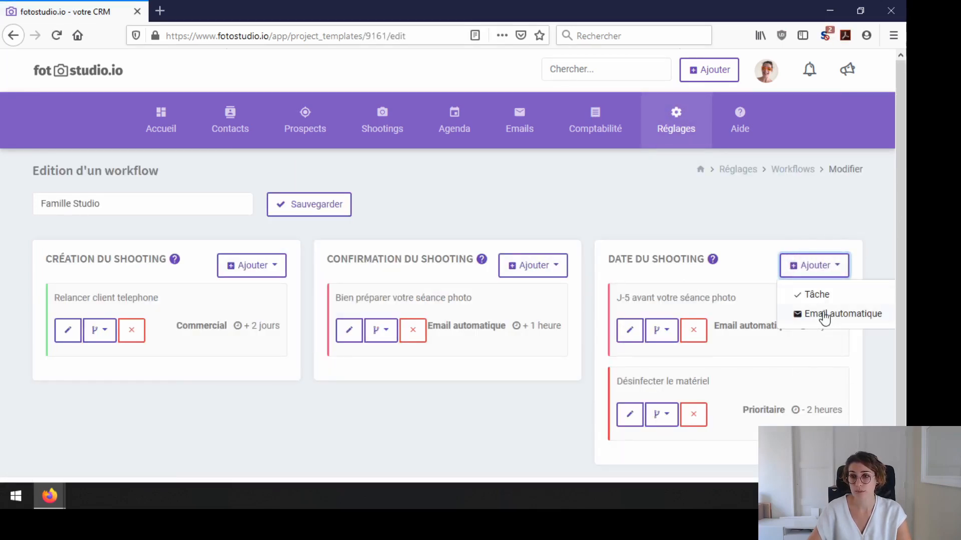
{"action": "left_click", "coordinate": [825, 315]}
{"action": "scroll", "coordinate": [381, 331], "scroll_direction": "down", "scroll_amount": 1}
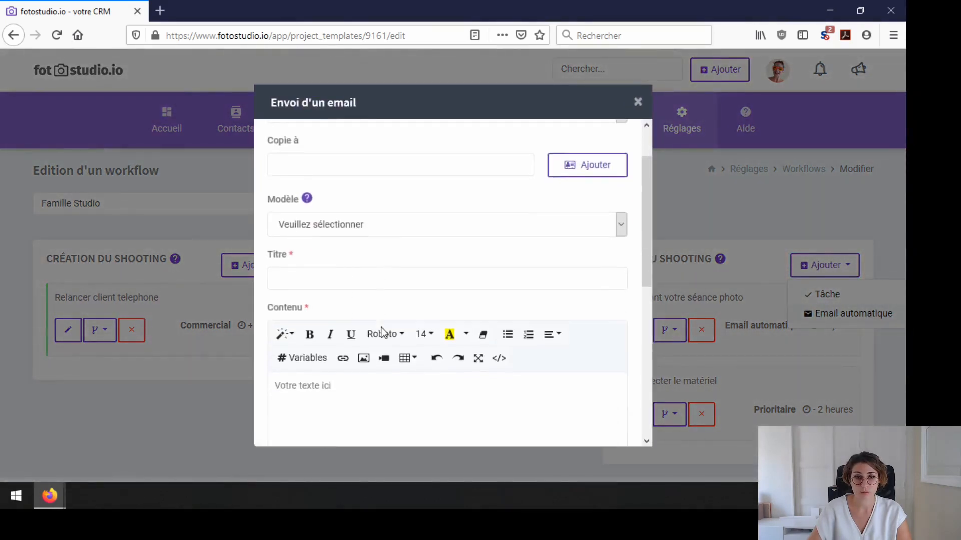
{"action": "scroll", "coordinate": [385, 325], "scroll_direction": "down", "scroll_amount": 8}
{"action": "left_click", "coordinate": [311, 316]}
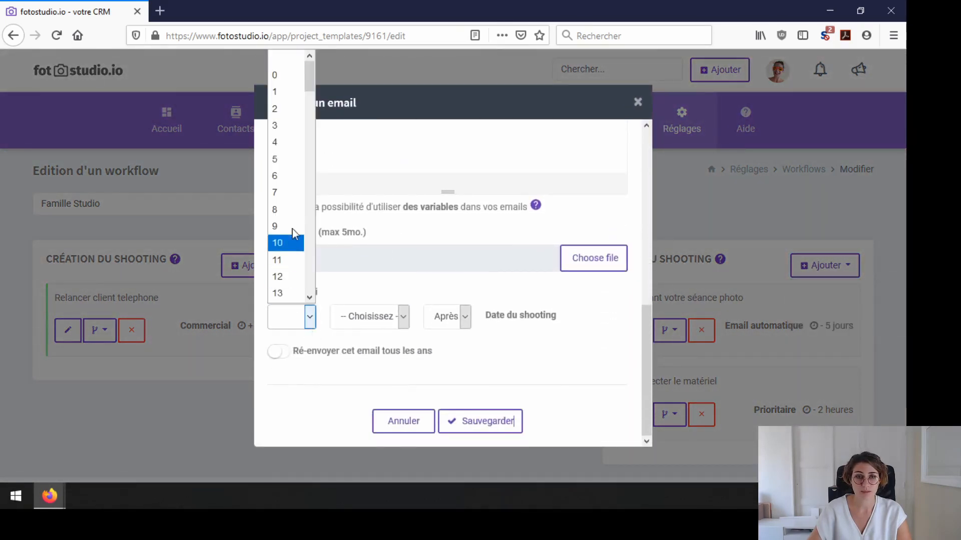
{"action": "left_click", "coordinate": [298, 142]}
{"action": "left_click", "coordinate": [386, 316]}
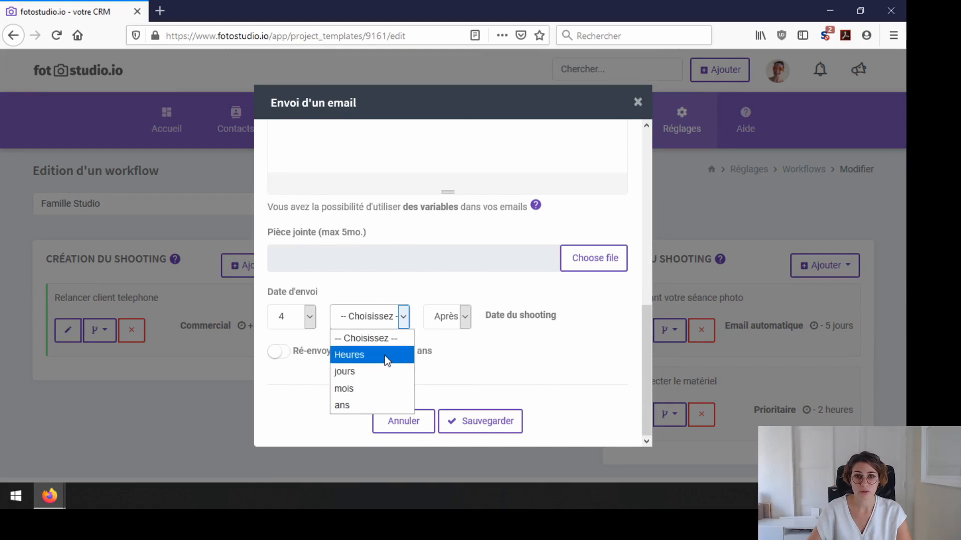
{"action": "left_click", "coordinate": [385, 356]}
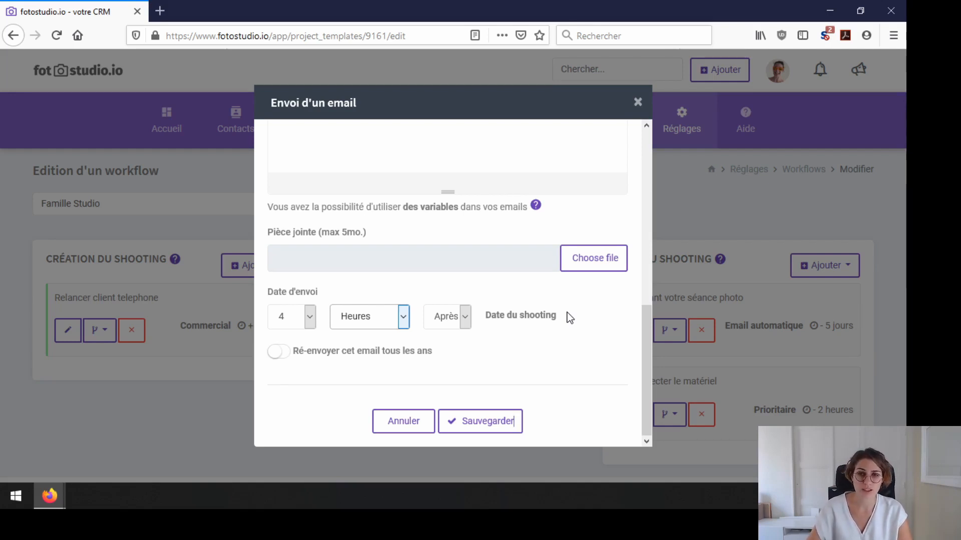
{"action": "left_click", "coordinate": [399, 426]}
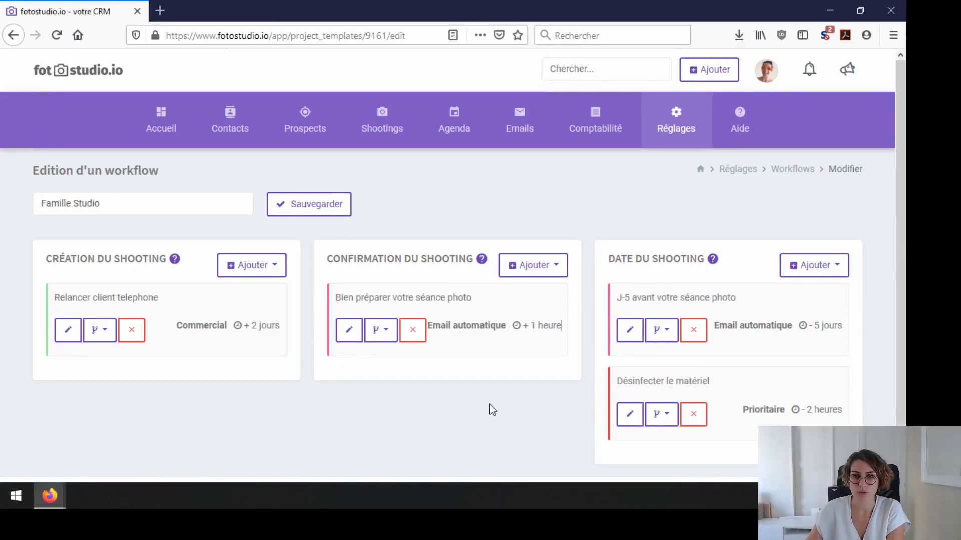
Examine the templates and actions offered for a new automatic email in the shooting confirmation stage, and close it without saving
{"action": "left_click", "coordinate": [537, 271]}
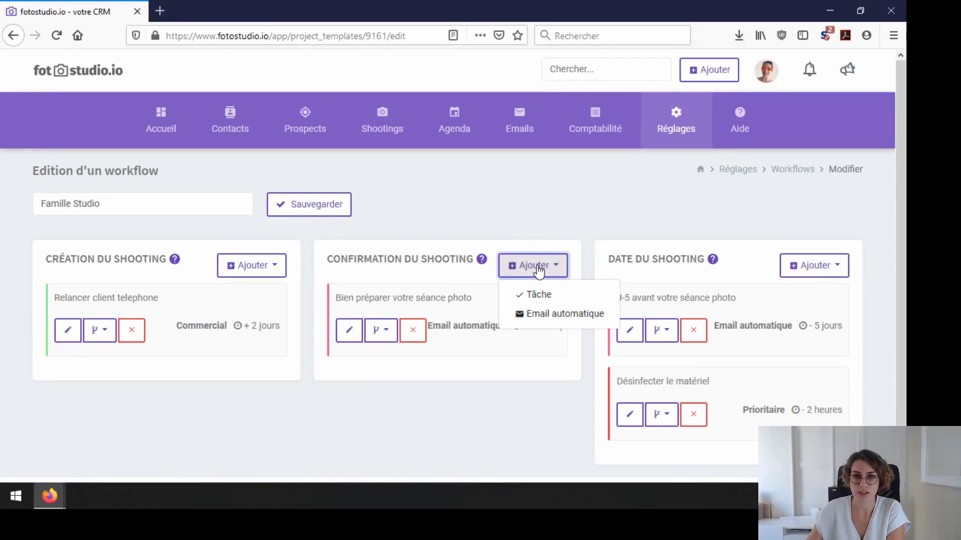
{"action": "left_click", "coordinate": [543, 314]}
{"action": "scroll", "coordinate": [537, 302], "scroll_direction": "down", "scroll_amount": 2}
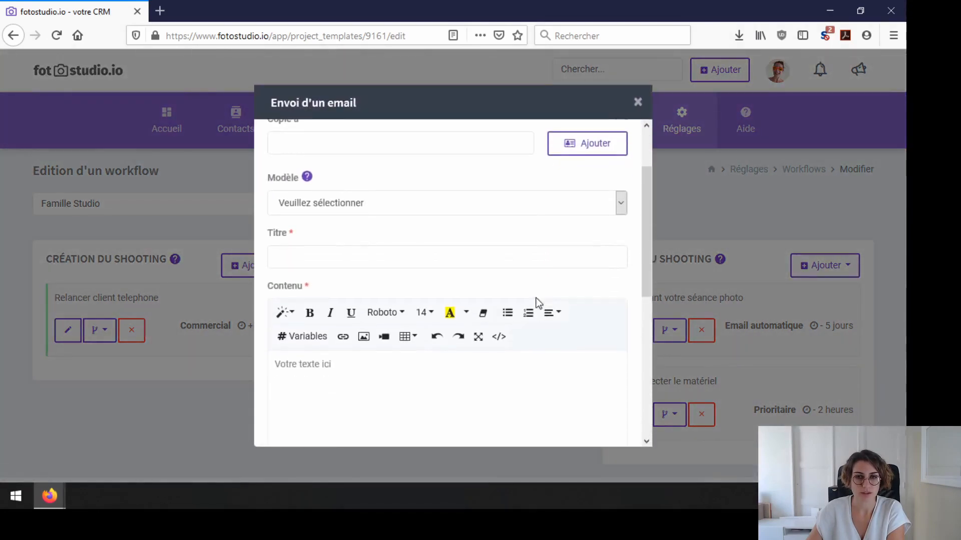
{"action": "scroll", "coordinate": [447, 346], "scroll_direction": "up", "scroll_amount": 3}
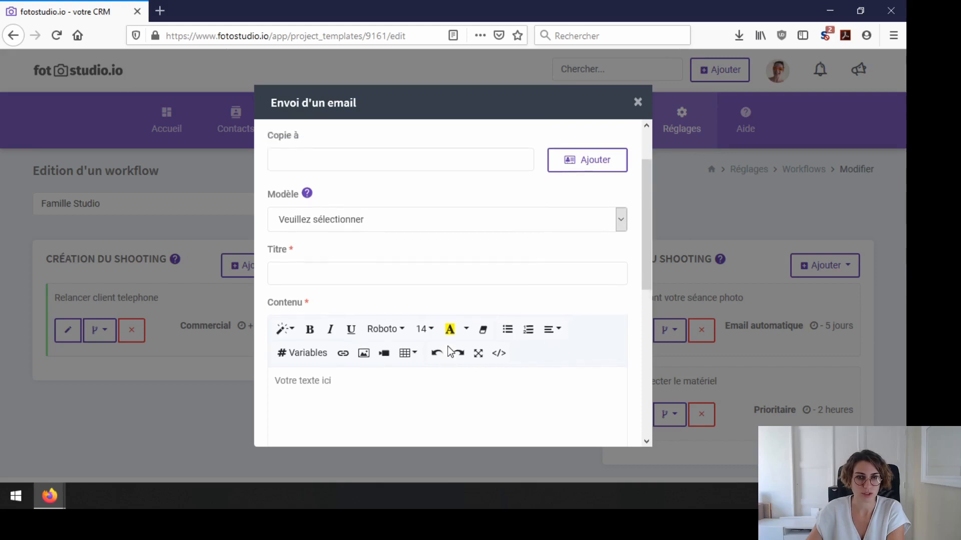
{"action": "left_click", "coordinate": [392, 281]}
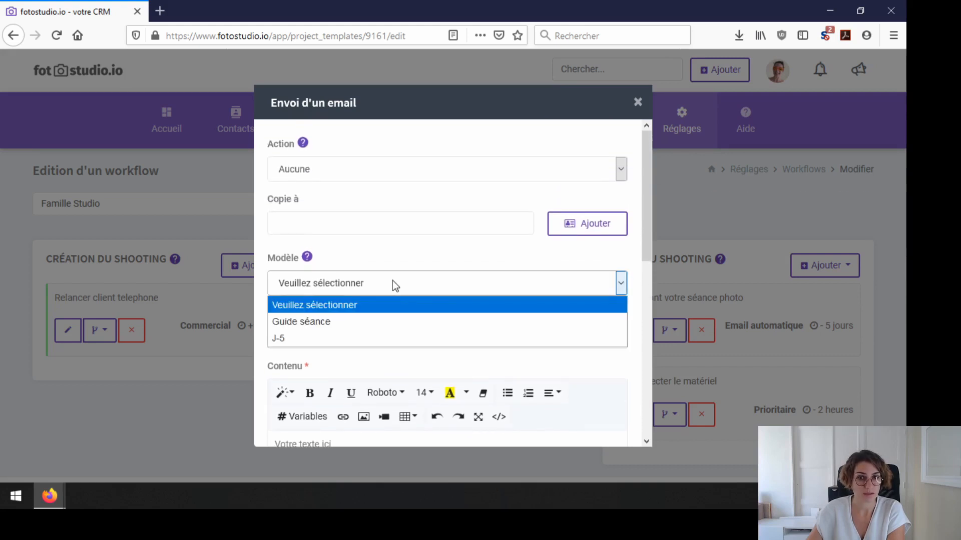
{"action": "left_click", "coordinate": [399, 255]}
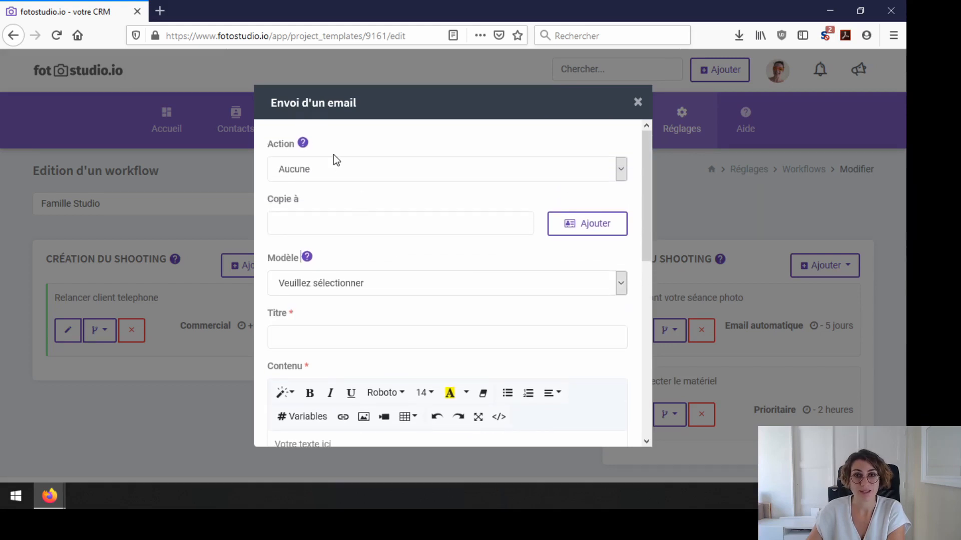
{"action": "left_click", "coordinate": [332, 169]}
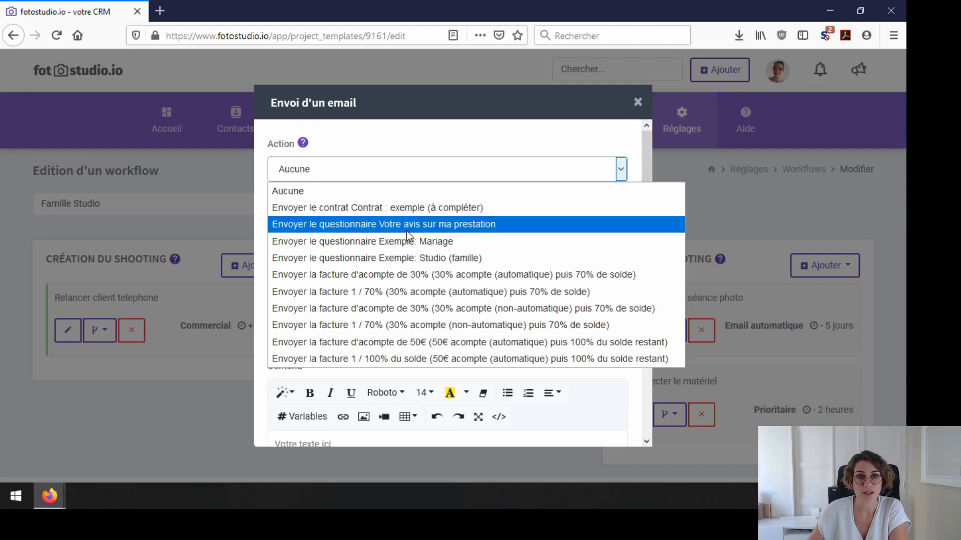
{"action": "left_click", "coordinate": [638, 104]}
Save the "Famille Studio" workflow and open the list of questionnaire templates
{"action": "left_click", "coordinate": [309, 204]}
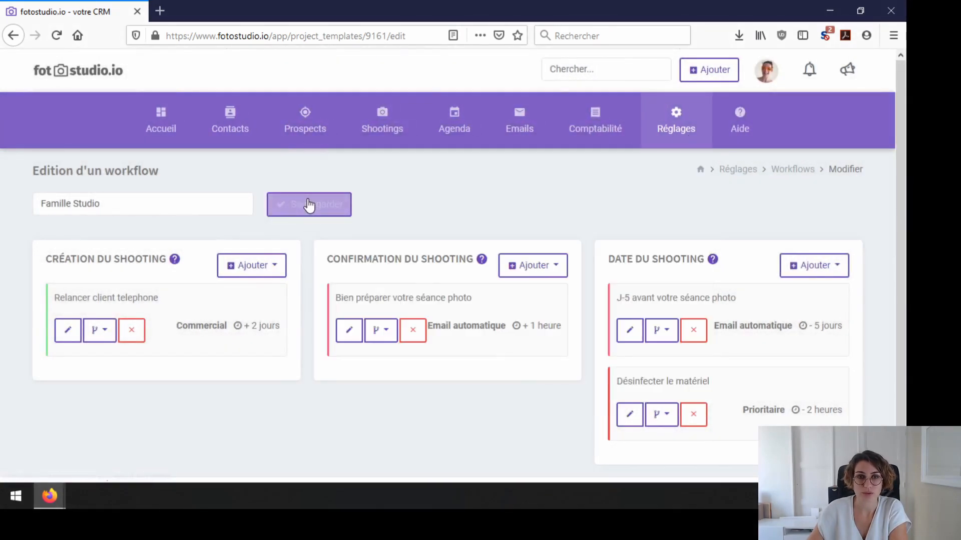
{"action": "mouse_move", "coordinate": [667, 128]}
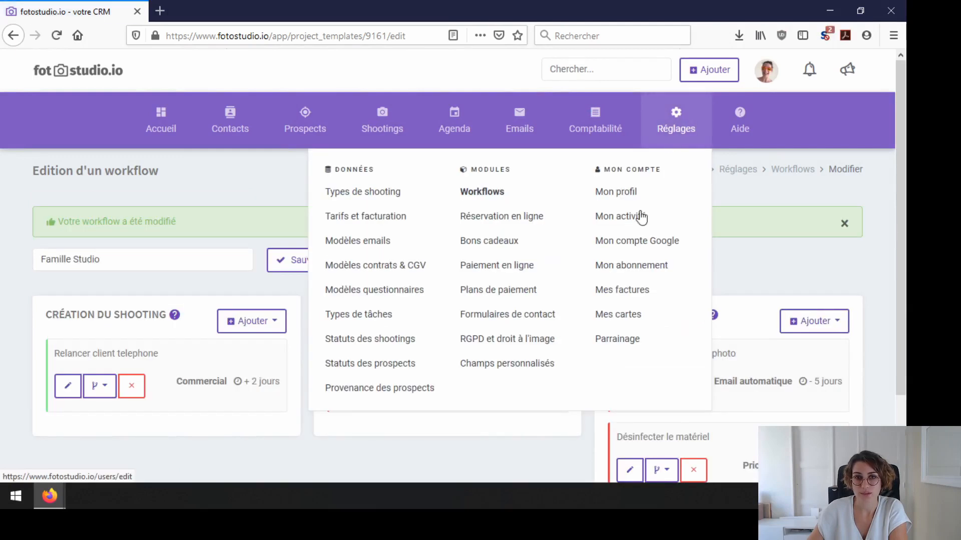
{"action": "left_click", "coordinate": [358, 291]}
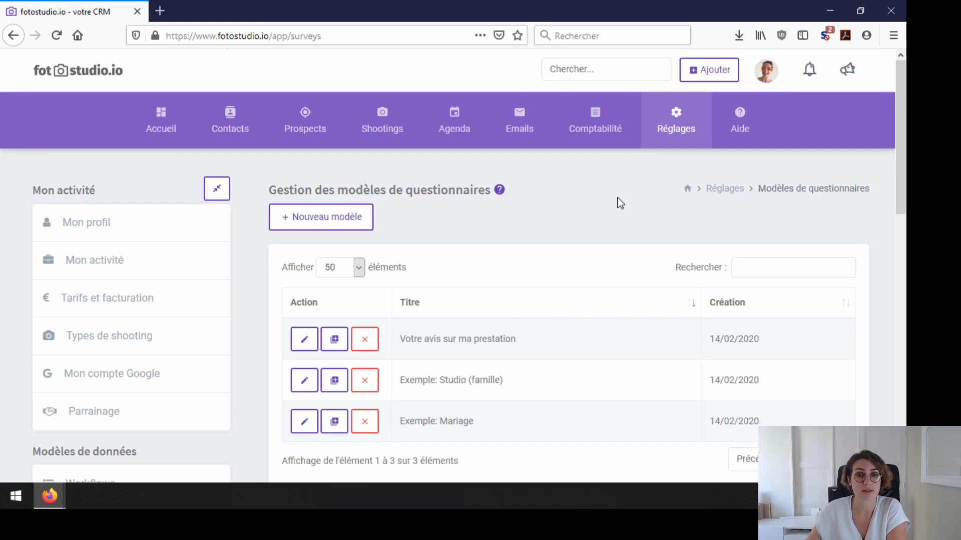
Return to the workflow list and reopen "Famille Studio" for editing
{"action": "mouse_move", "coordinate": [676, 131]}
{"action": "left_click", "coordinate": [491, 193]}
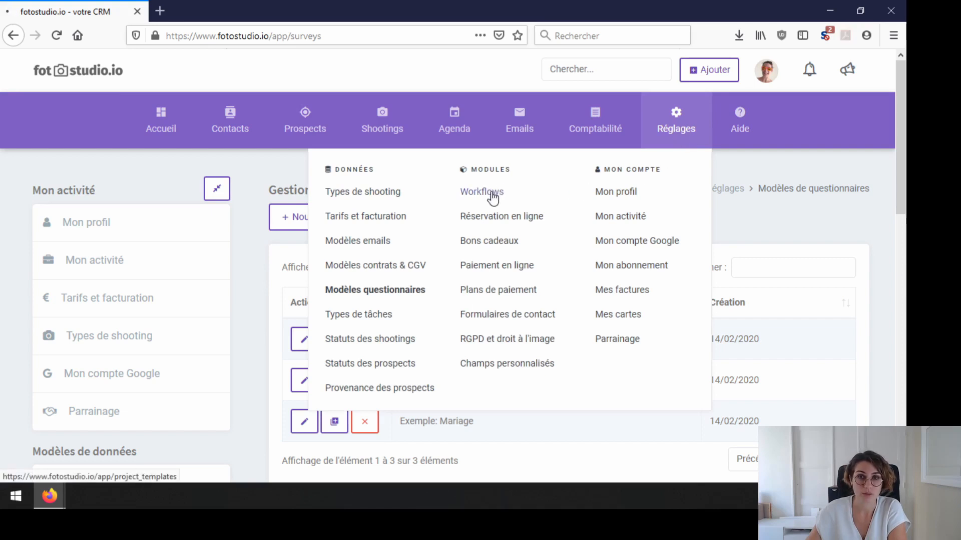
{"action": "left_click", "coordinate": [297, 425]}
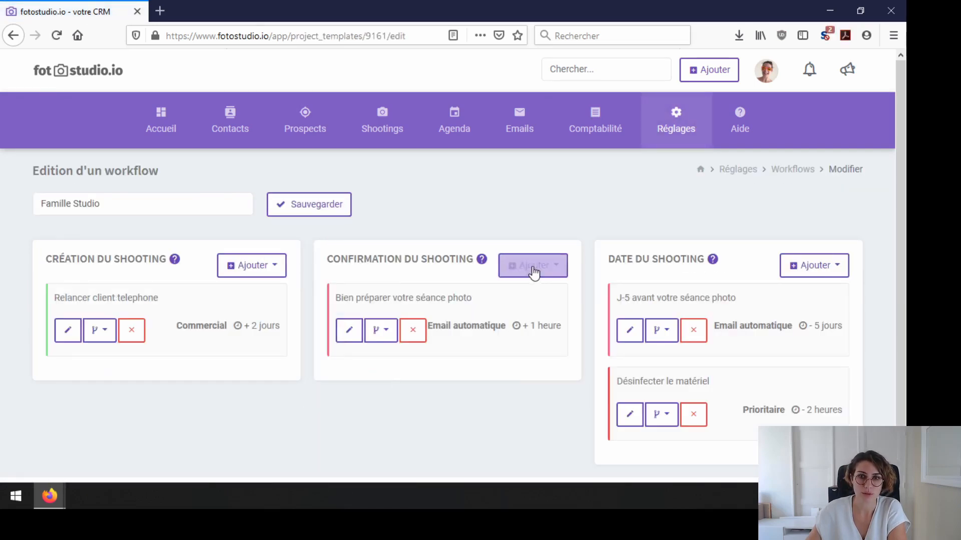
{"action": "left_click", "coordinate": [534, 272]}
{"action": "left_click", "coordinate": [544, 318]}
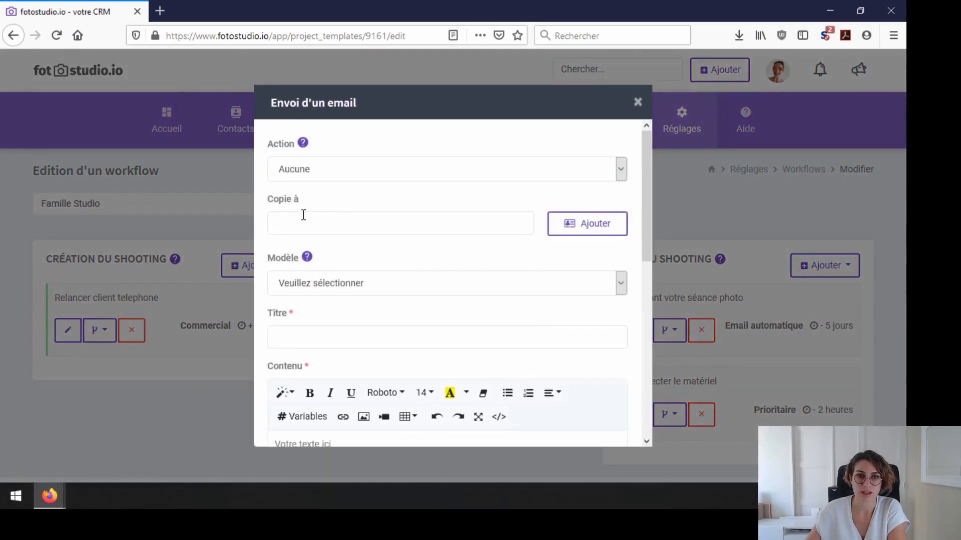
{"action": "left_click", "coordinate": [326, 170]}
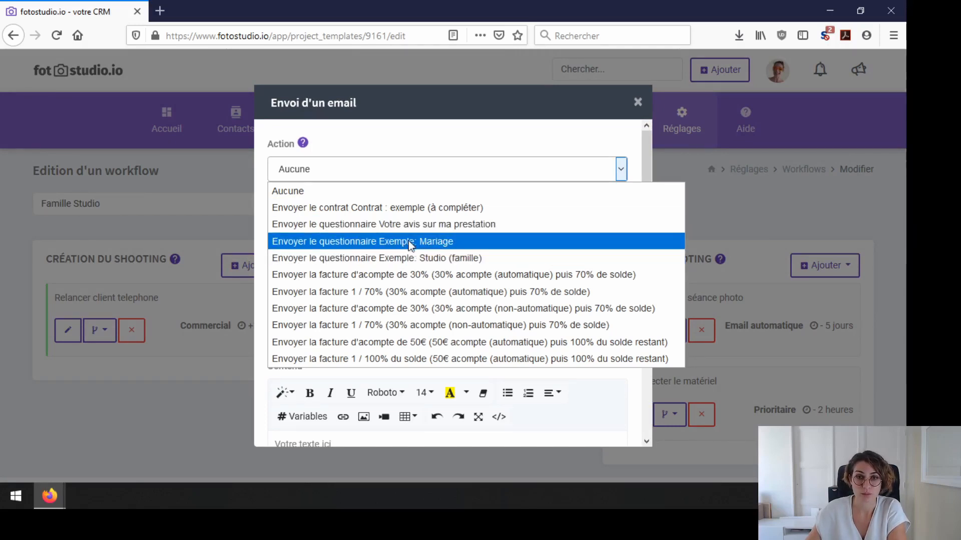
{"action": "left_click", "coordinate": [419, 230]}
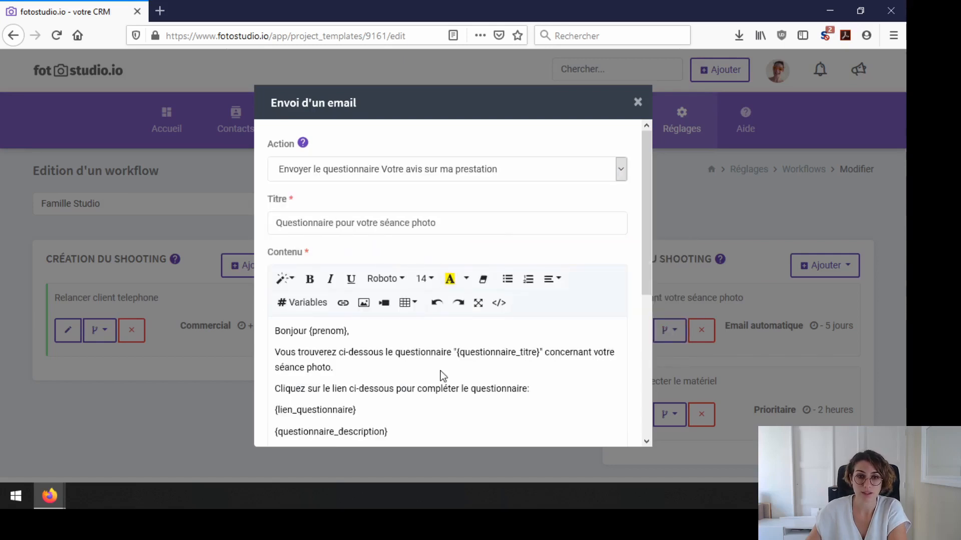
{"action": "scroll", "coordinate": [443, 376], "scroll_direction": "down", "scroll_amount": 5}
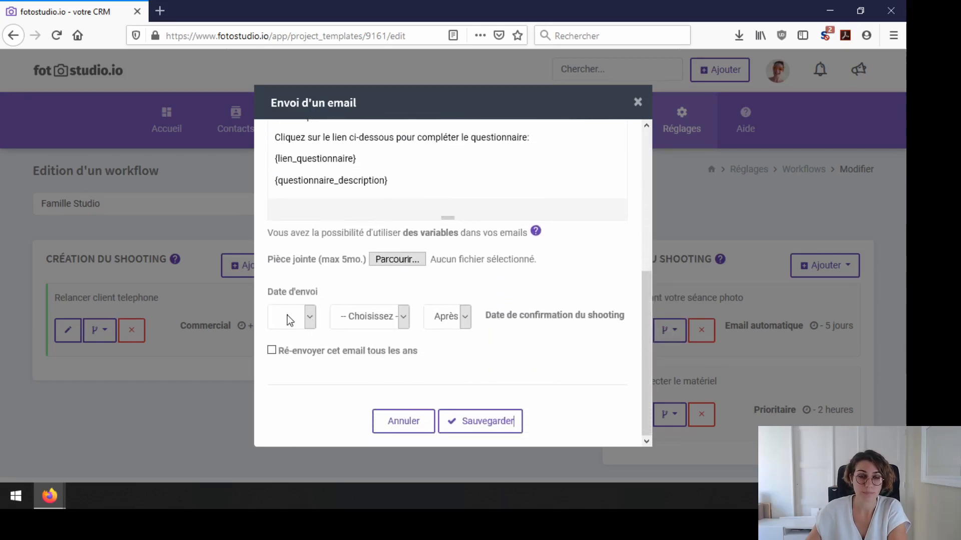
{"action": "left_click", "coordinate": [402, 423]}
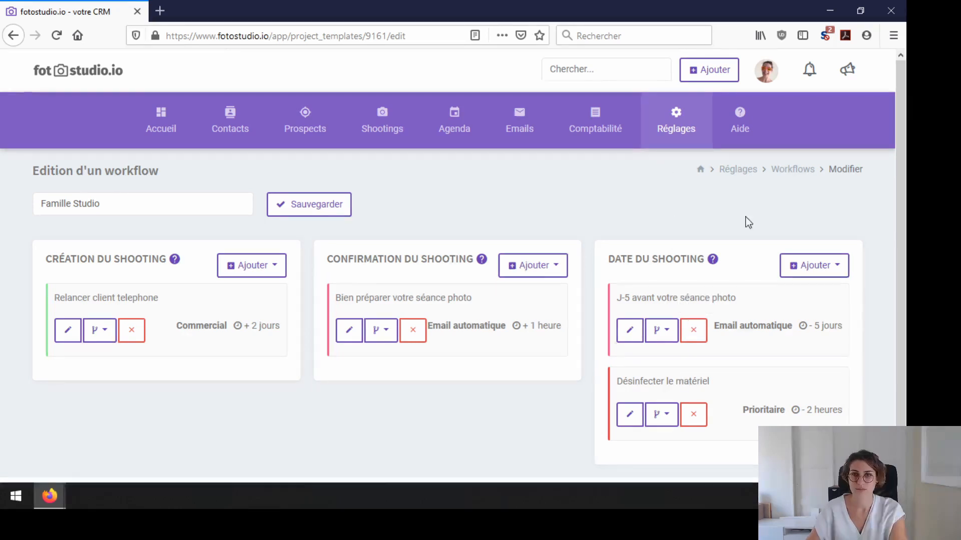
Set "Famille Studio" as the default workflow of the "Famille" shooting type and save the shooting type
{"action": "mouse_move", "coordinate": [673, 137]}
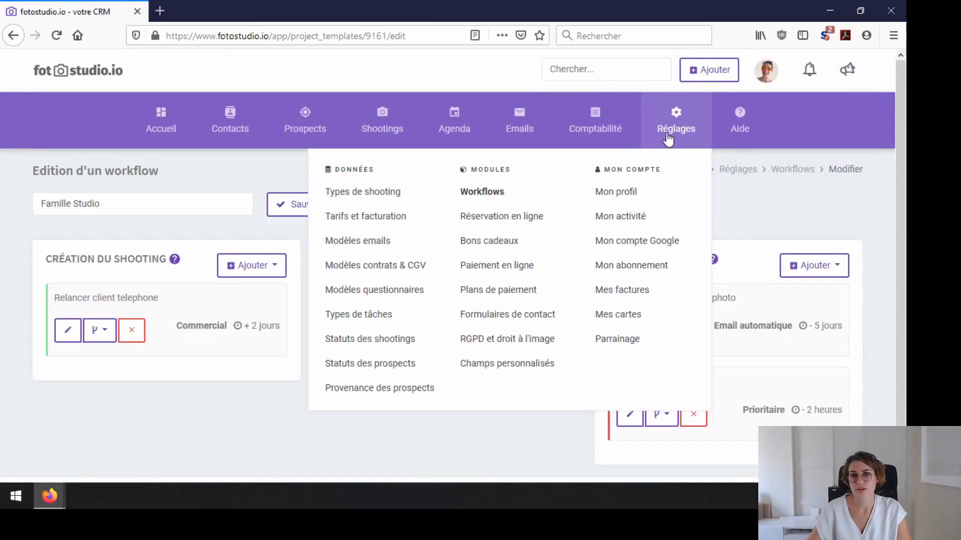
{"action": "left_click", "coordinate": [372, 195]}
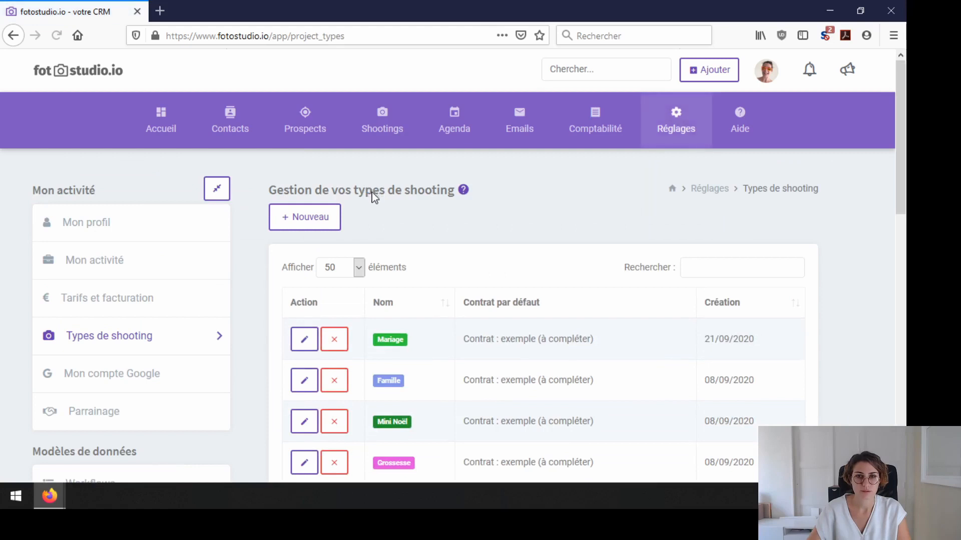
{"action": "scroll", "coordinate": [408, 255], "scroll_direction": "down", "scroll_amount": 3}
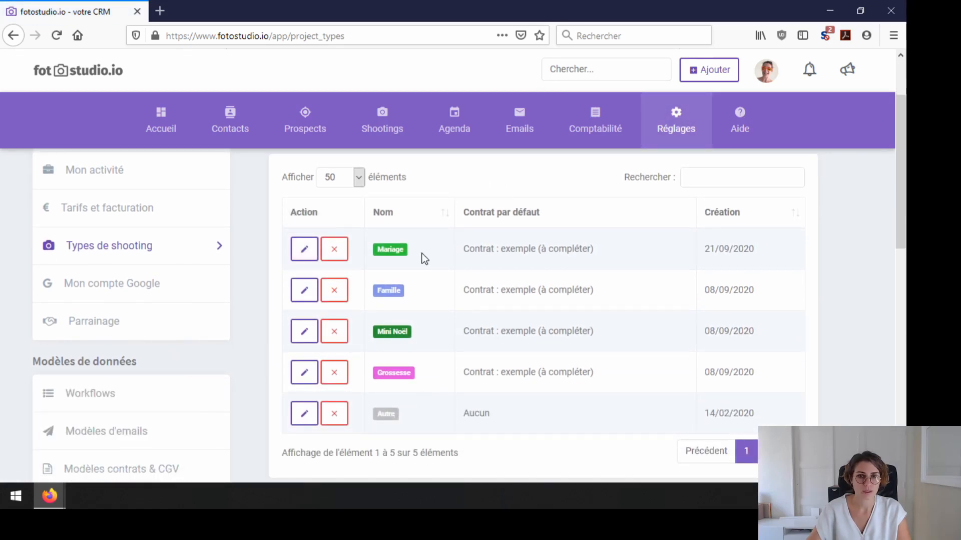
{"action": "left_click", "coordinate": [304, 290]}
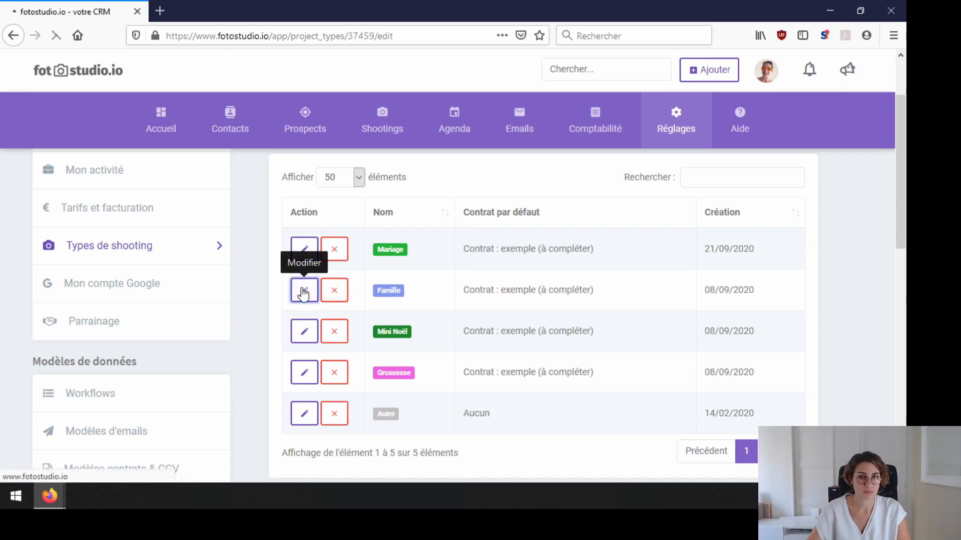
{"action": "scroll", "coordinate": [117, 280], "scroll_direction": "down", "scroll_amount": 3}
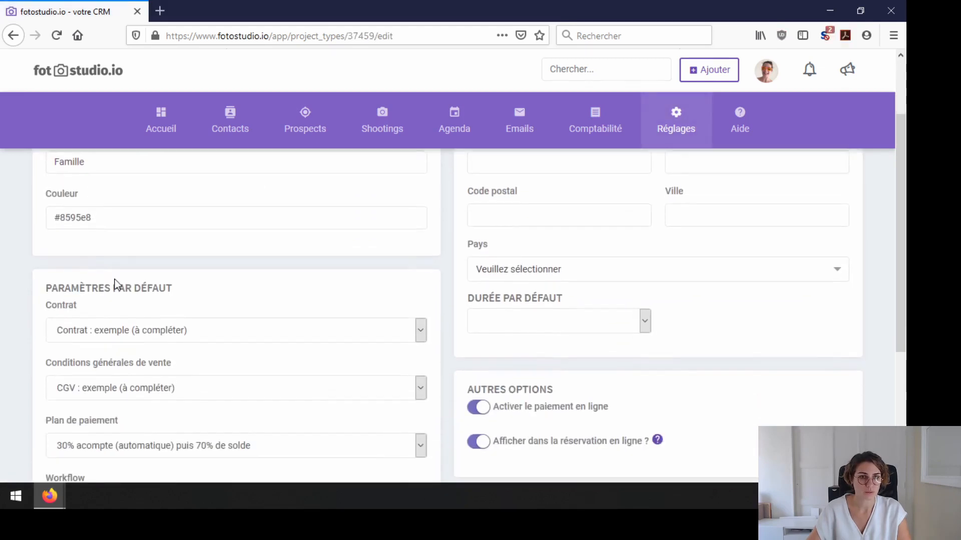
{"action": "scroll", "coordinate": [120, 283], "scroll_direction": "down", "scroll_amount": 3}
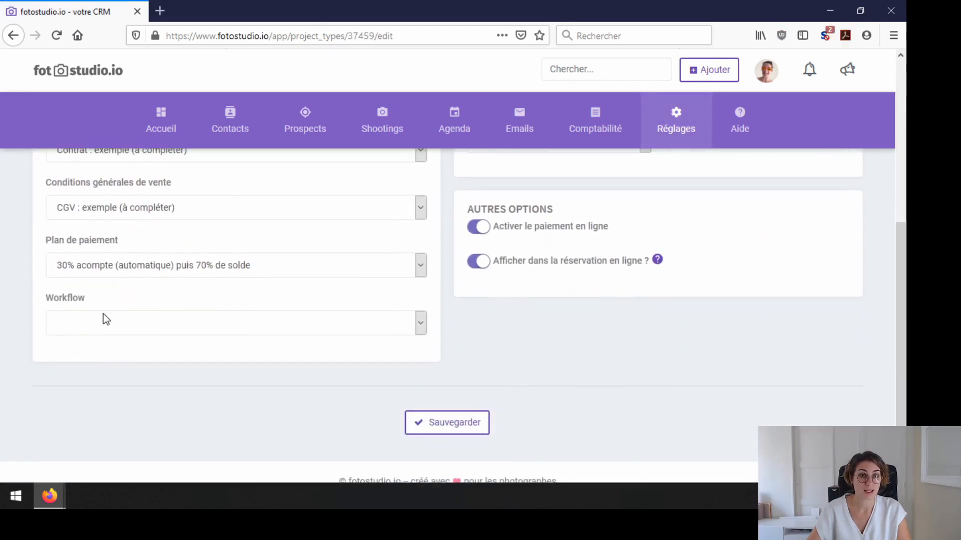
{"action": "left_click", "coordinate": [83, 328]}
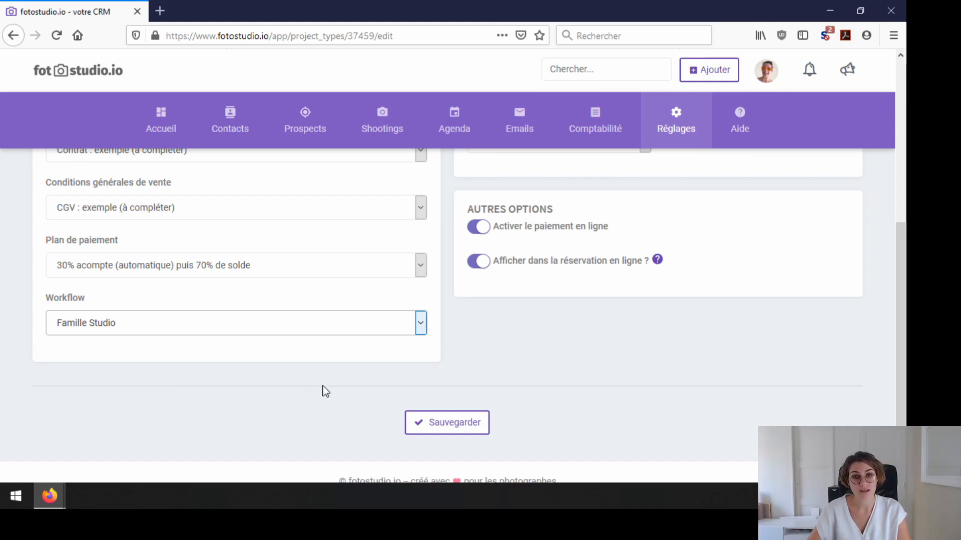
{"action": "left_click", "coordinate": [423, 426]}
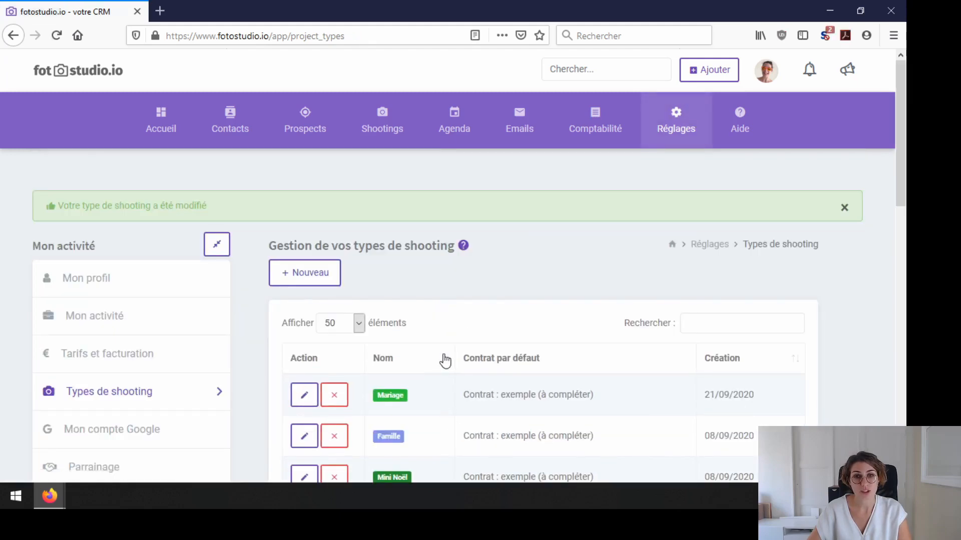
Check which workflow and payment plan a new shooting of type "Famille" receives, and close the form without saving
{"action": "scroll", "coordinate": [444, 353], "scroll_direction": "down", "scroll_amount": 2}
{"action": "left_click", "coordinate": [709, 66]}
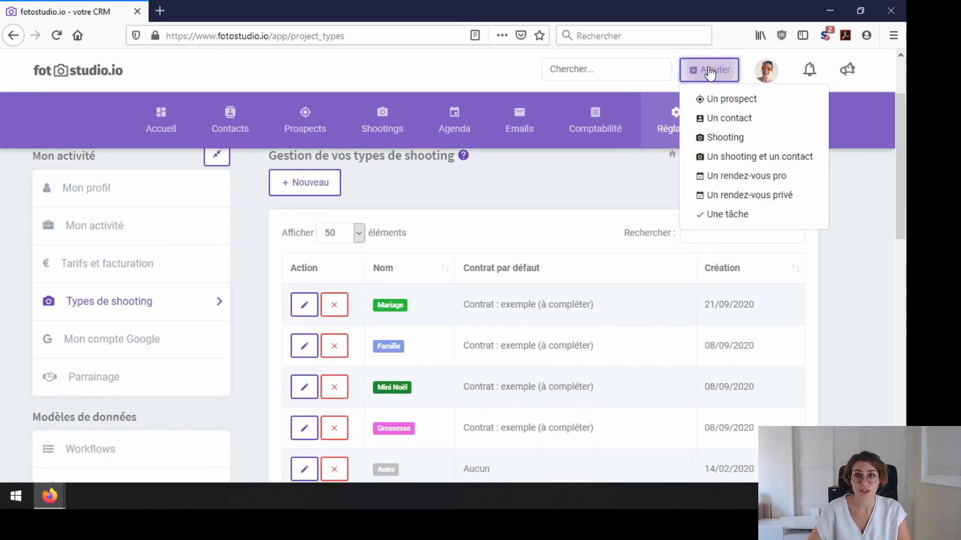
{"action": "left_click", "coordinate": [735, 140]}
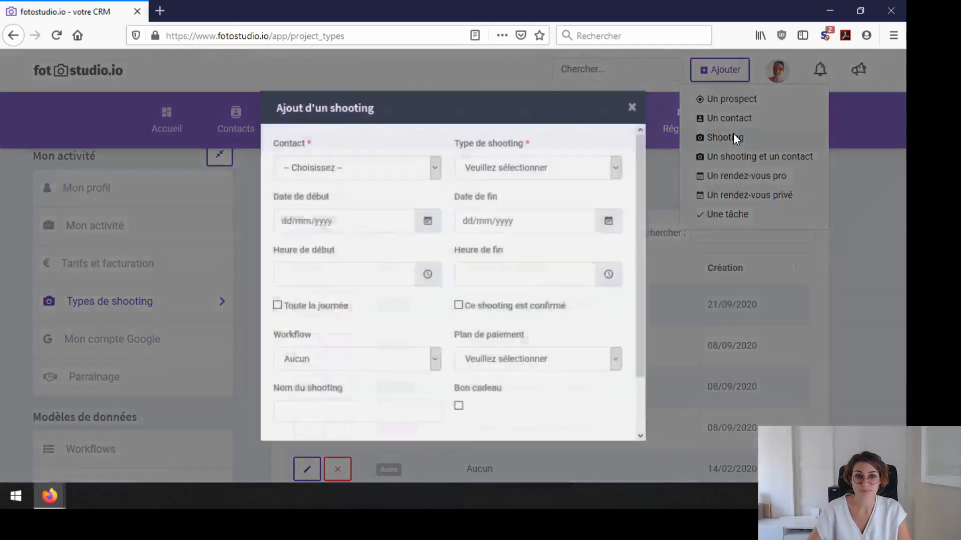
{"action": "left_click", "coordinate": [520, 164]}
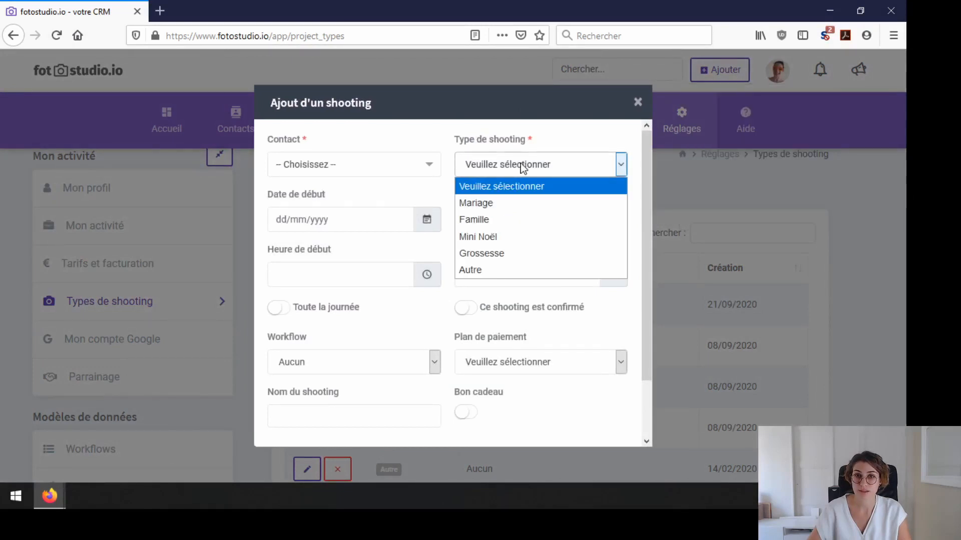
{"action": "left_click", "coordinate": [581, 128]}
{"action": "scroll", "coordinate": [321, 395], "scroll_direction": "down", "scroll_amount": 3}
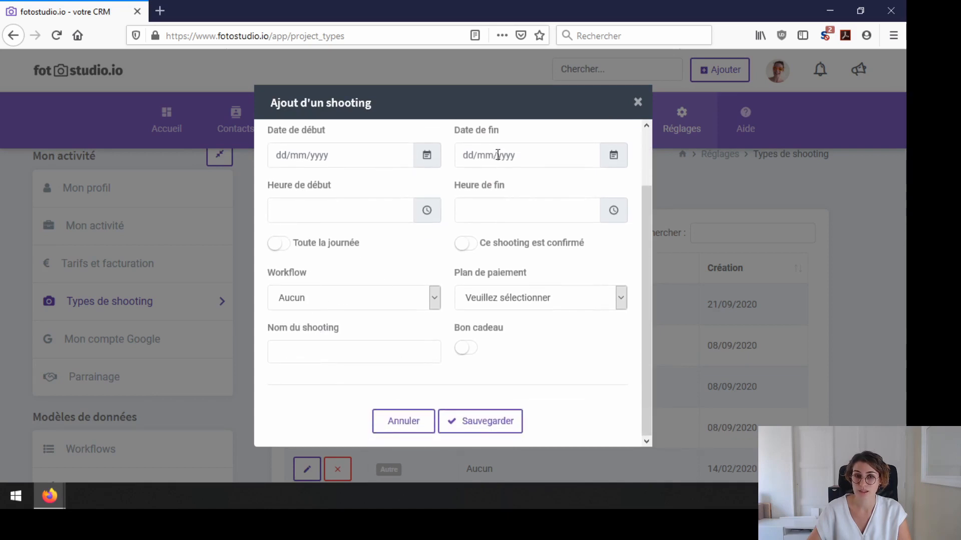
{"action": "scroll", "coordinate": [498, 155], "scroll_direction": "up", "scroll_amount": 3}
{"action": "left_click", "coordinate": [505, 163]}
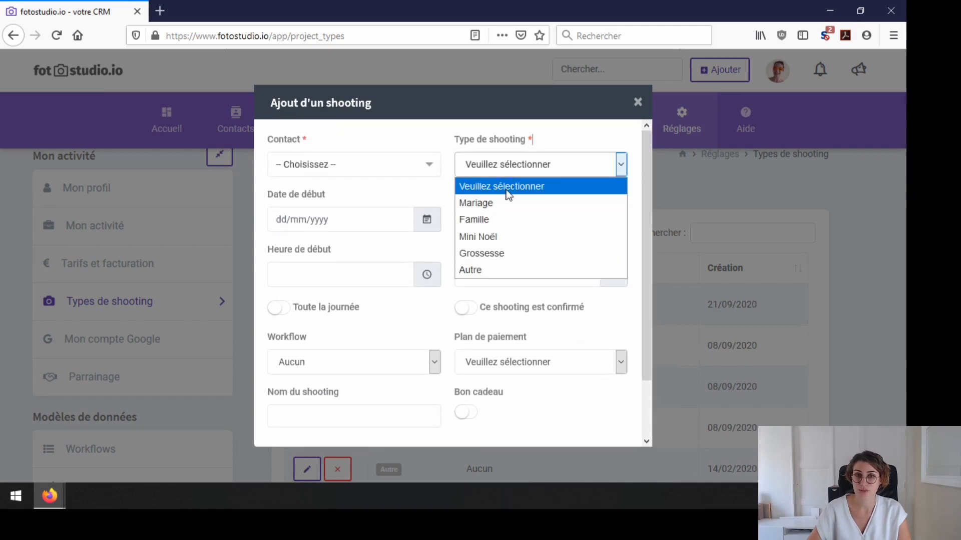
{"action": "left_click", "coordinate": [506, 221]}
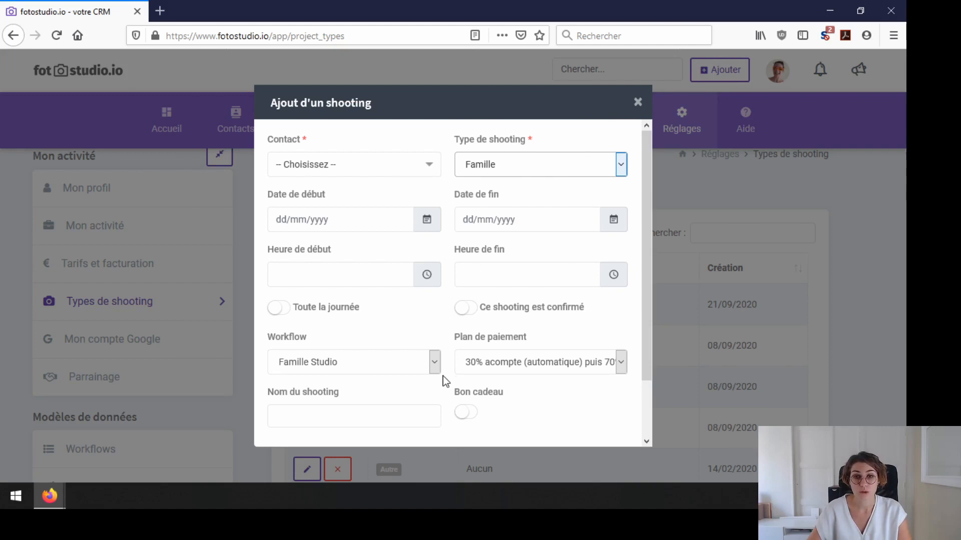
{"action": "left_click", "coordinate": [638, 104]}
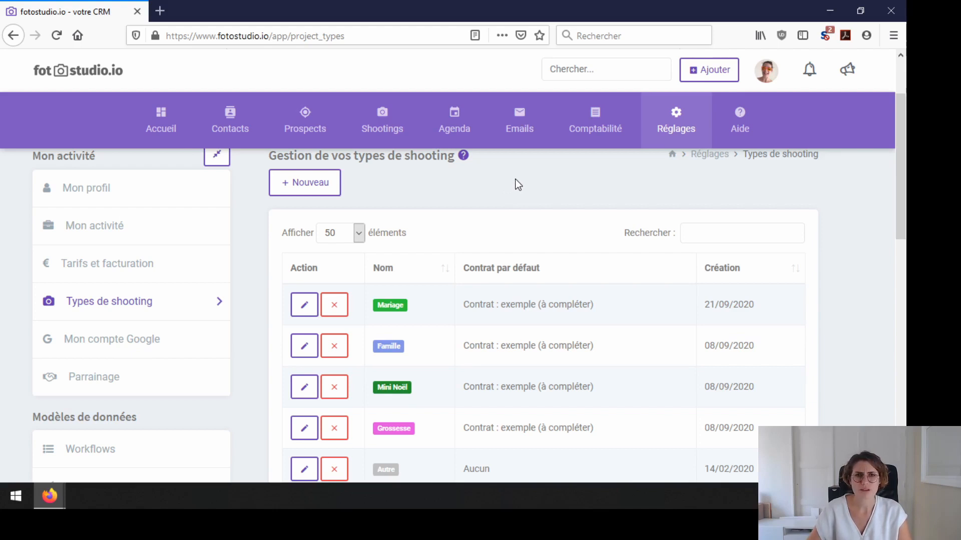
Reopen the "Famille Studio" workflow and review its automatic email and its shooting confirmation and shooting date stages
{"action": "mouse_move", "coordinate": [695, 134]}
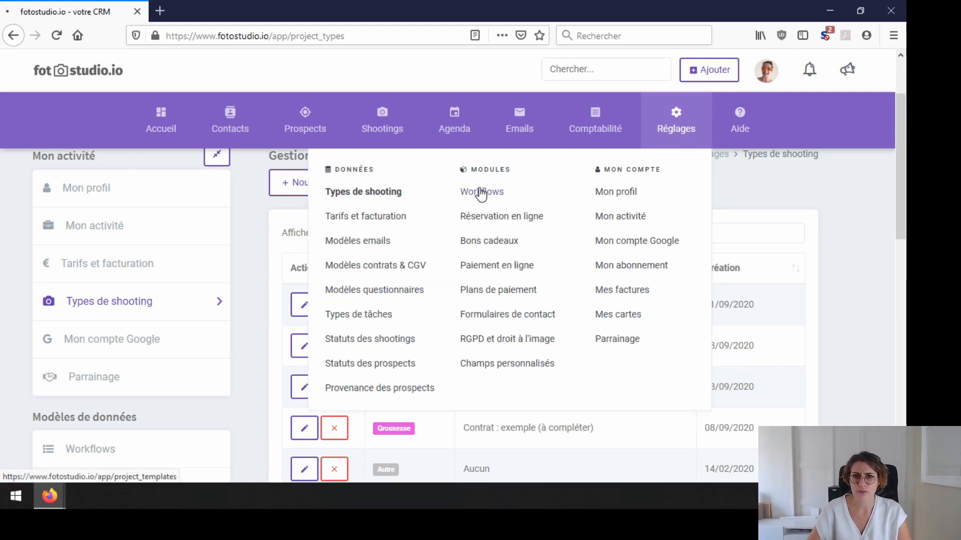
{"action": "left_click", "coordinate": [480, 194]}
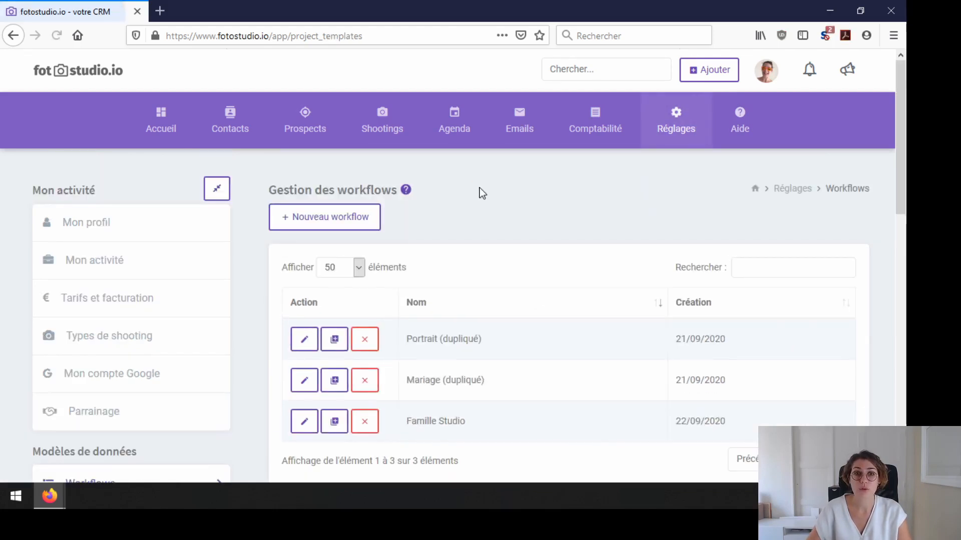
{"action": "left_click", "coordinate": [305, 426]}
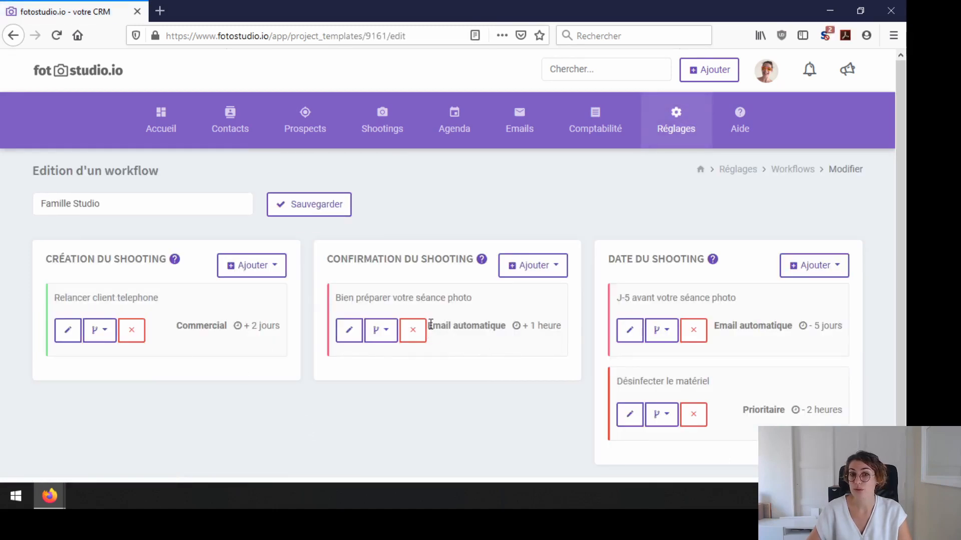
{"action": "left_click_drag", "start_coordinate": [430, 324], "coordinate": [502, 322]}
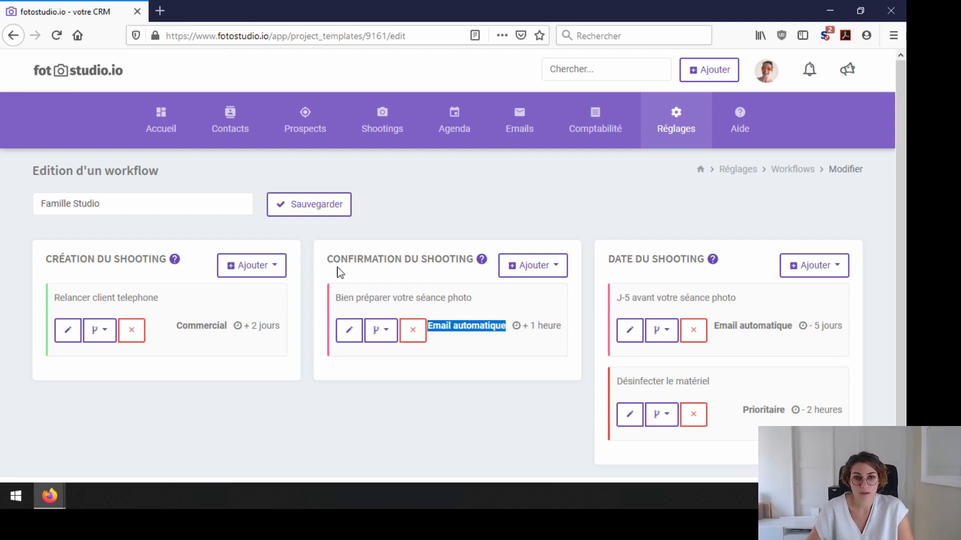
{"action": "left_click_drag", "start_coordinate": [328, 259], "coordinate": [476, 260]}
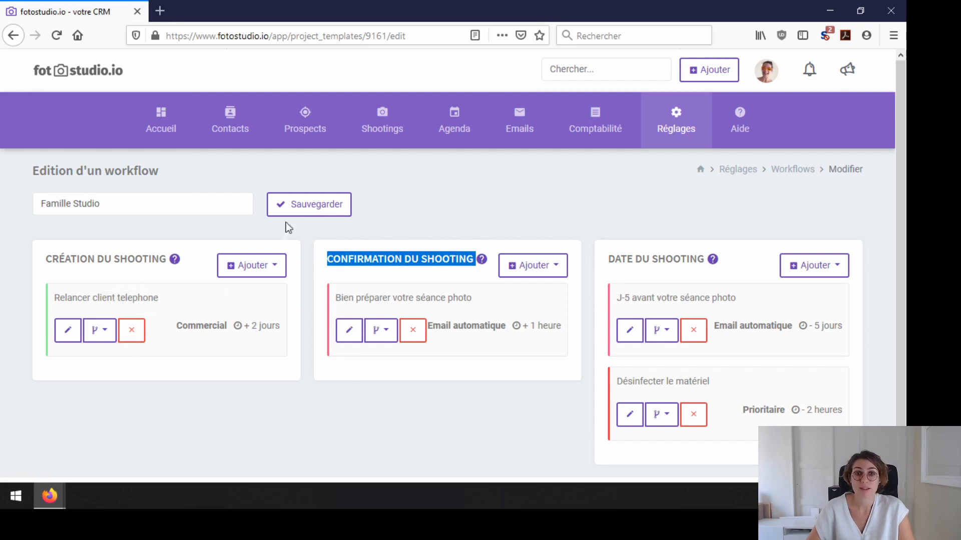
{"action": "left_click", "coordinate": [390, 242]}
{"action": "left_click_drag", "start_coordinate": [342, 260], "coordinate": [442, 266]}
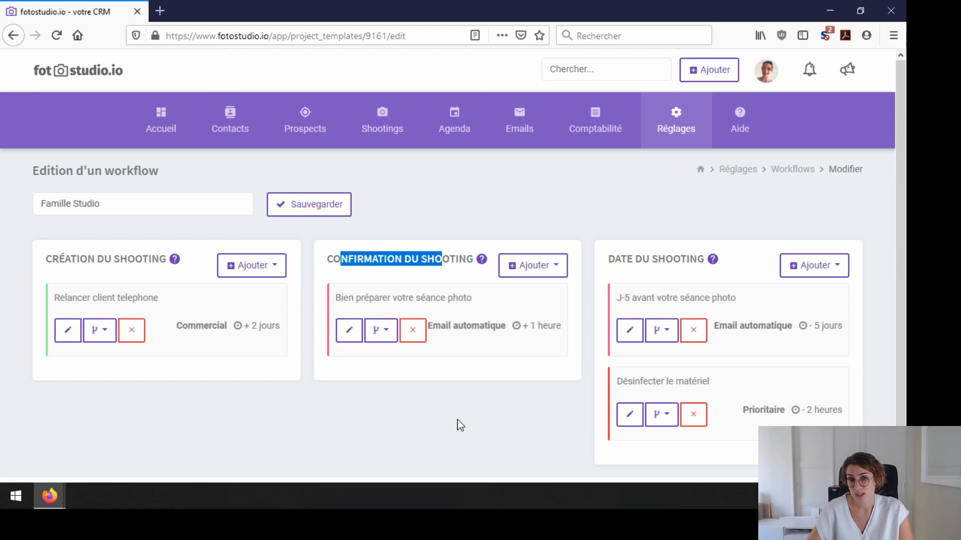
{"action": "left_click_drag", "start_coordinate": [628, 260], "coordinate": [680, 260]}
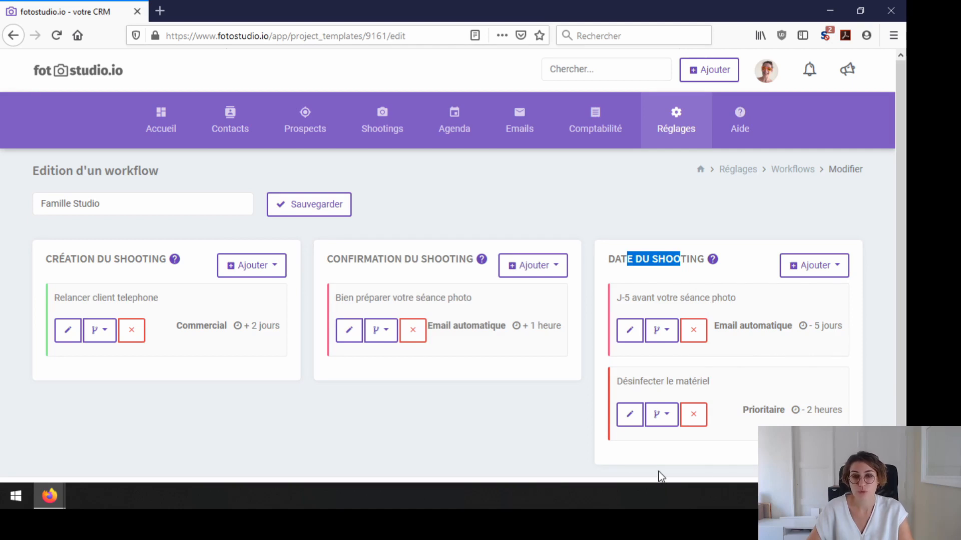
{"action": "left_click", "coordinate": [592, 415]}
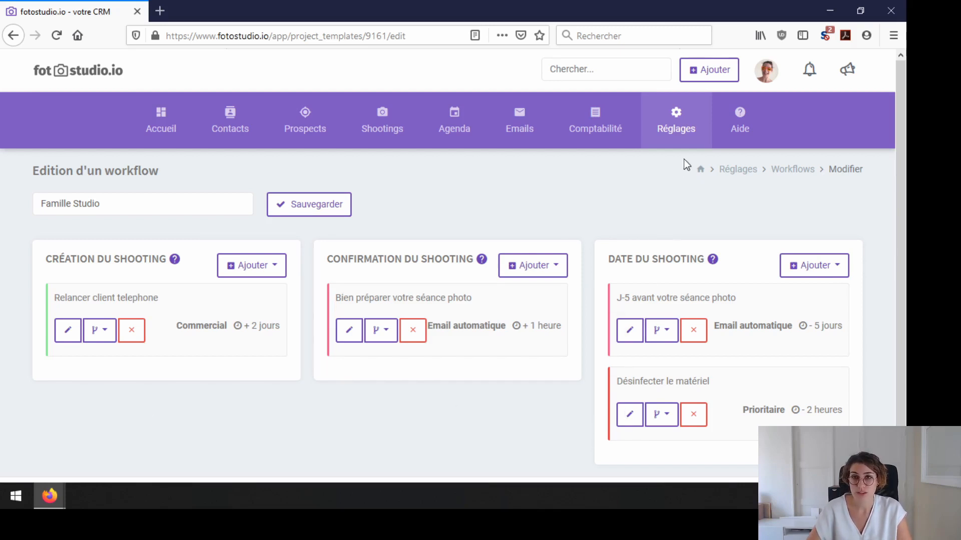
Start a new shooting, choose an existing contact for it, and set its shooting type to "Famille"
{"action": "left_click", "coordinate": [708, 71]}
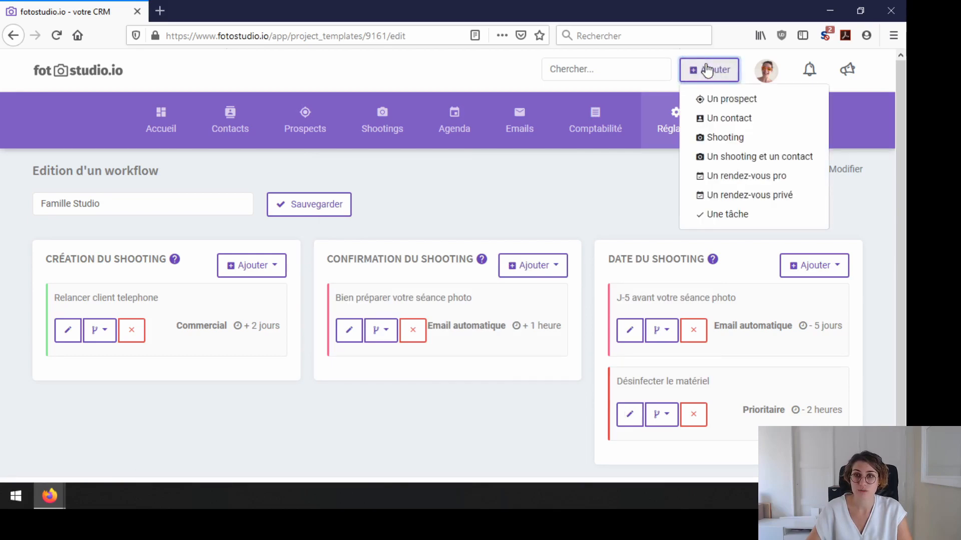
{"action": "left_click", "coordinate": [733, 140]}
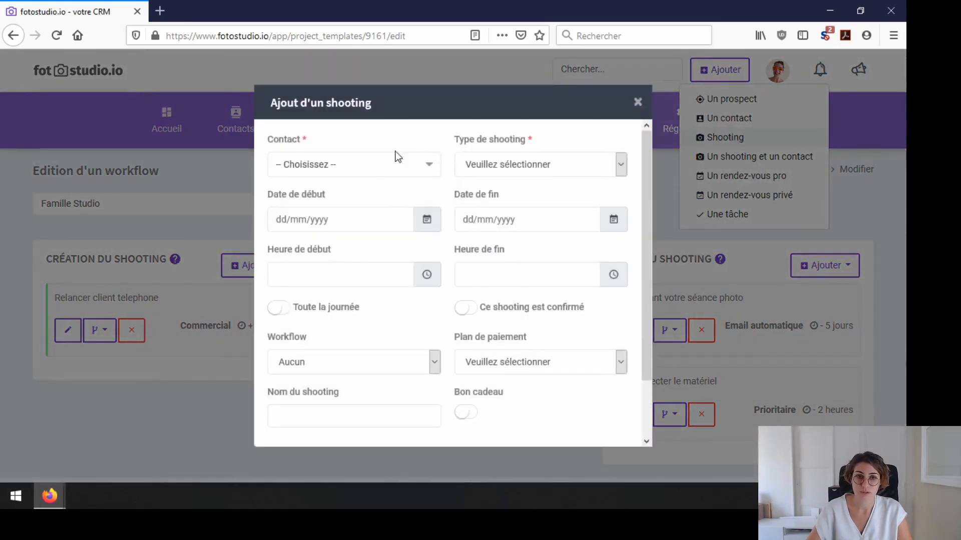
{"action": "left_click", "coordinate": [357, 169]}
{"action": "scroll", "coordinate": [350, 255], "scroll_direction": "down", "scroll_amount": 3}
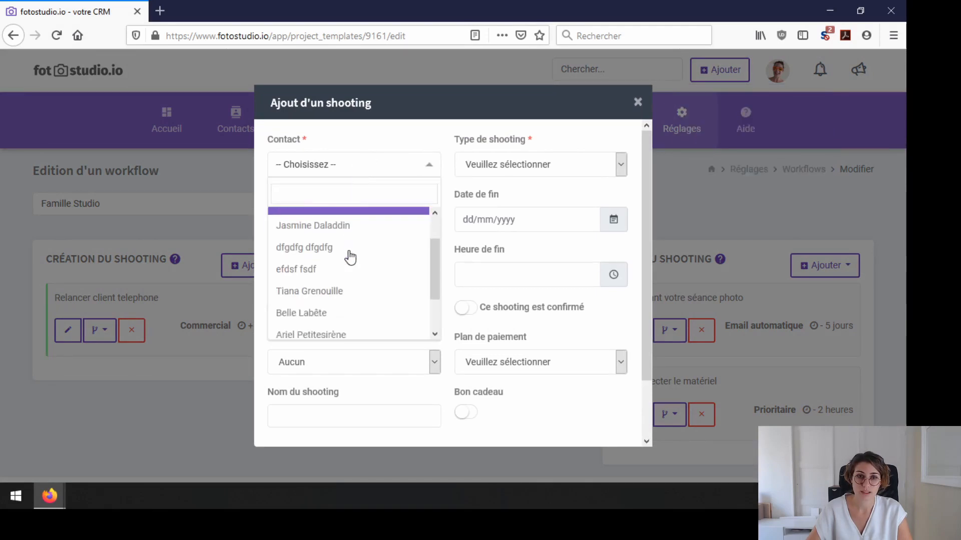
{"action": "left_click", "coordinate": [321, 264]}
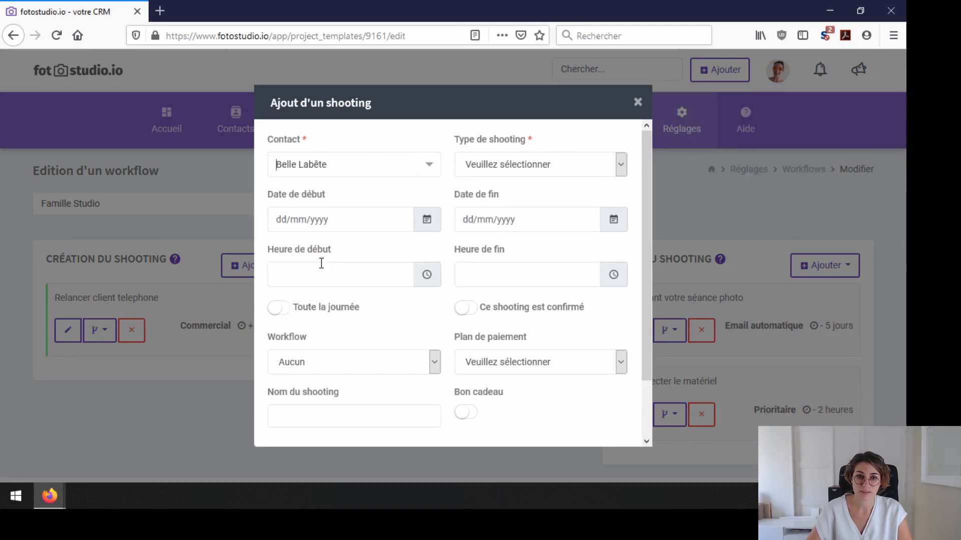
{"action": "left_click", "coordinate": [493, 167]}
{"action": "left_click", "coordinate": [499, 223]}
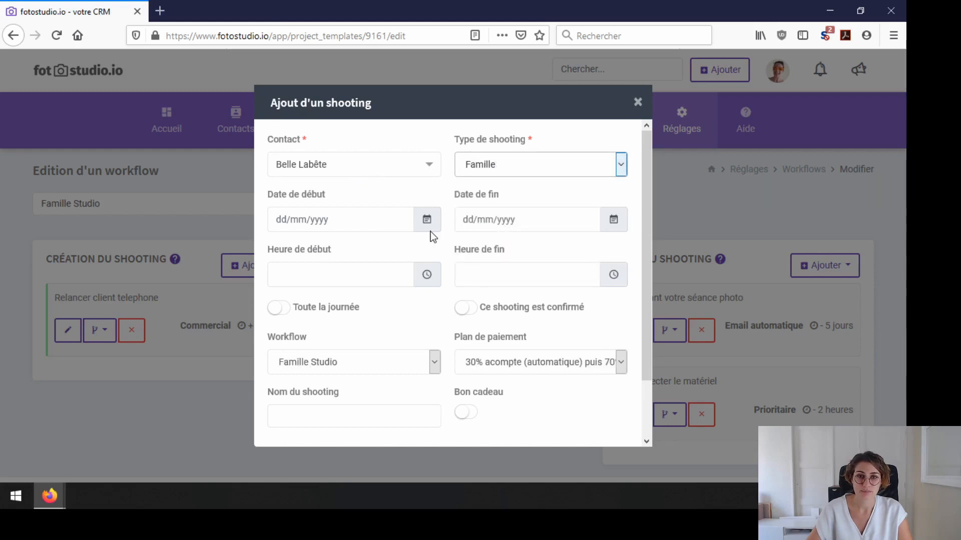
Set both the start date and the end date of the new shooting to 22/10/2020
{"action": "left_click", "coordinate": [426, 222]}
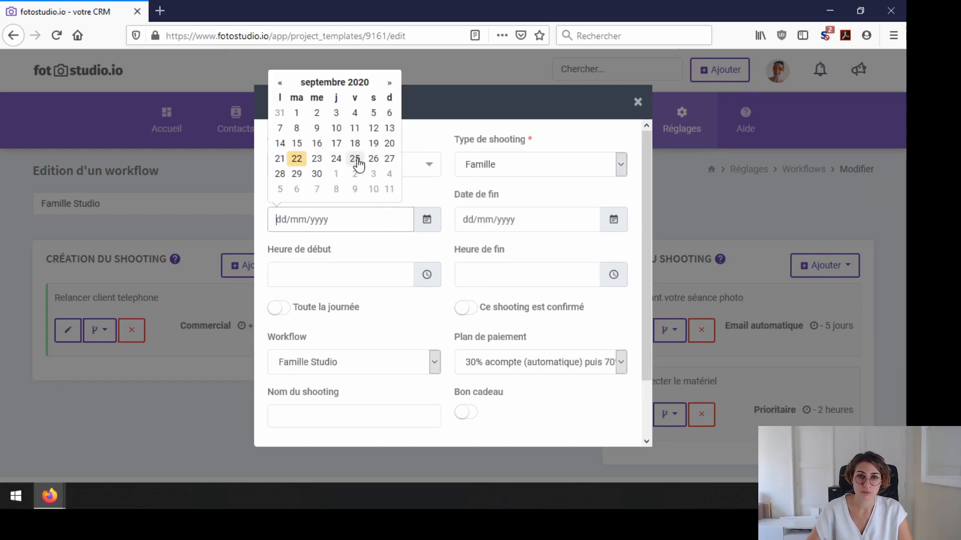
{"action": "left_click", "coordinate": [353, 159]}
{"action": "left_click", "coordinate": [410, 218]}
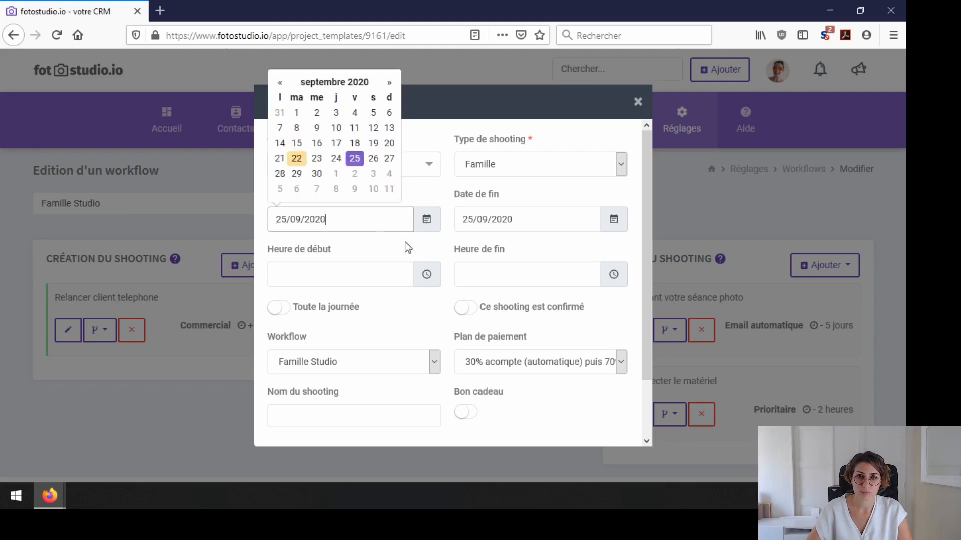
{"action": "left_click", "coordinate": [389, 82]}
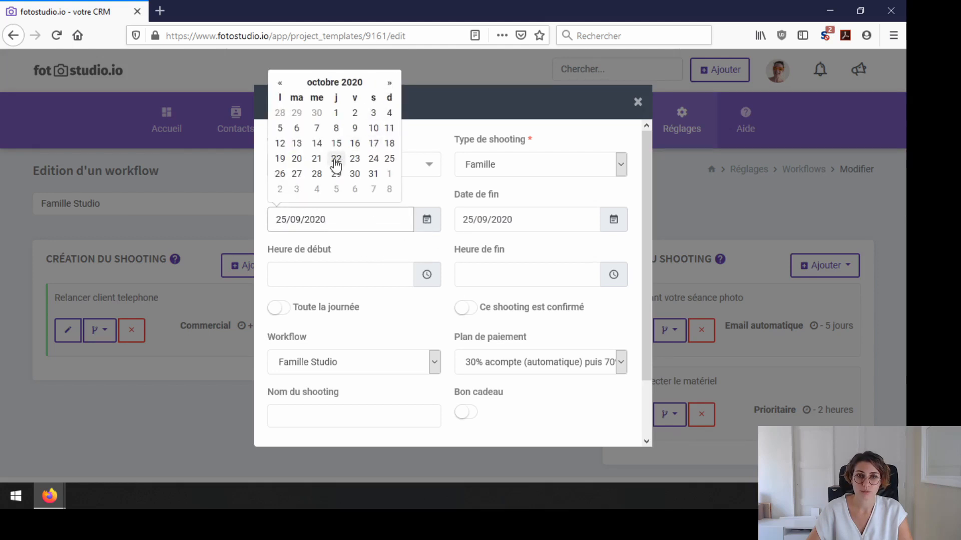
{"action": "left_click", "coordinate": [335, 158]}
{"action": "left_click", "coordinate": [492, 220]}
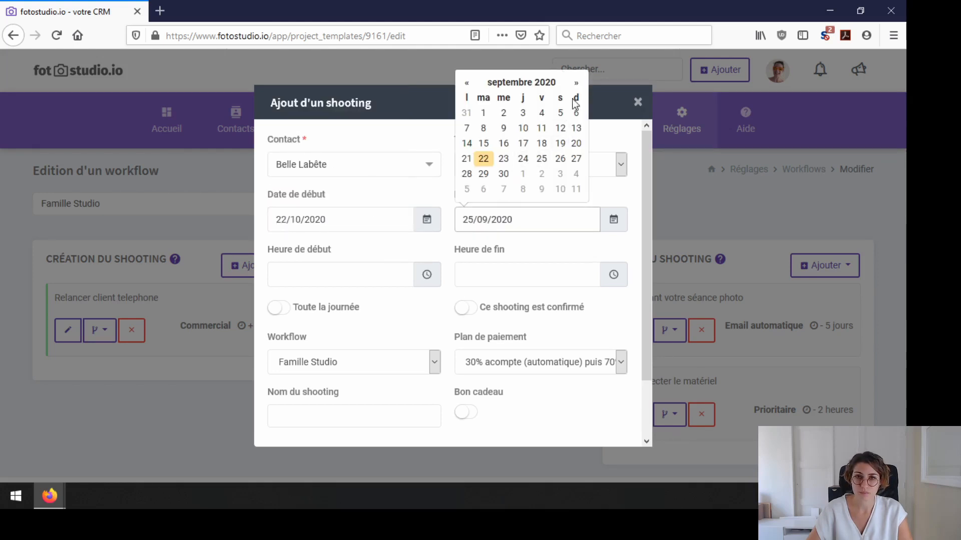
{"action": "left_click", "coordinate": [576, 83]}
{"action": "left_click", "coordinate": [523, 159]}
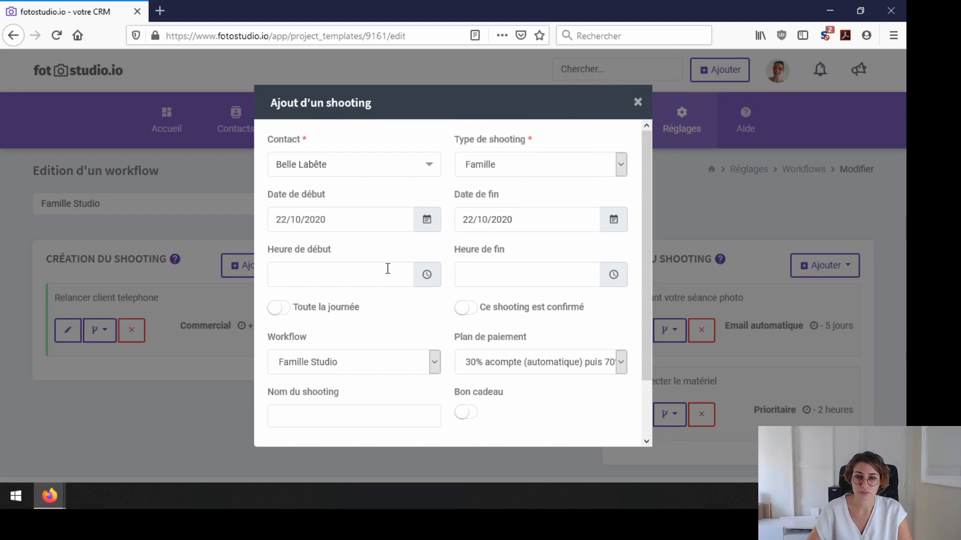
Set the shooting's start time to 14:00 and its end time to 16:00
{"action": "left_click", "coordinate": [322, 270]}
{"action": "left_click", "coordinate": [384, 164]}
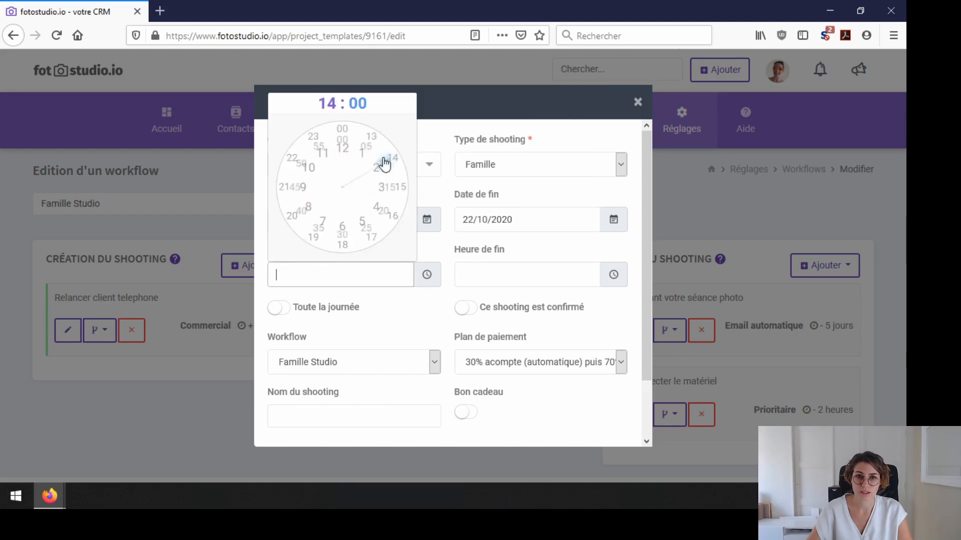
{"action": "left_click", "coordinate": [343, 131]}
{"action": "left_click", "coordinate": [522, 273]}
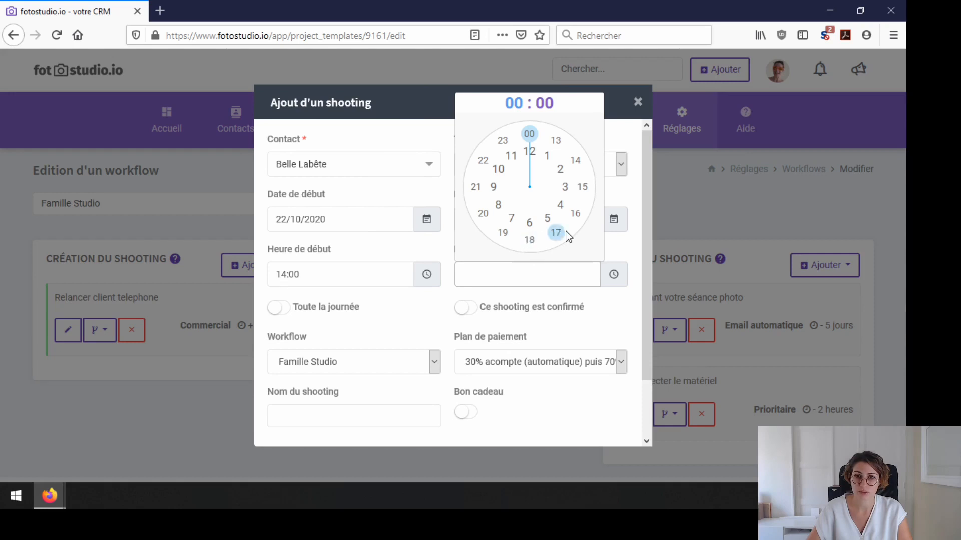
{"action": "left_click", "coordinate": [576, 210]}
{"action": "left_click", "coordinate": [530, 134]}
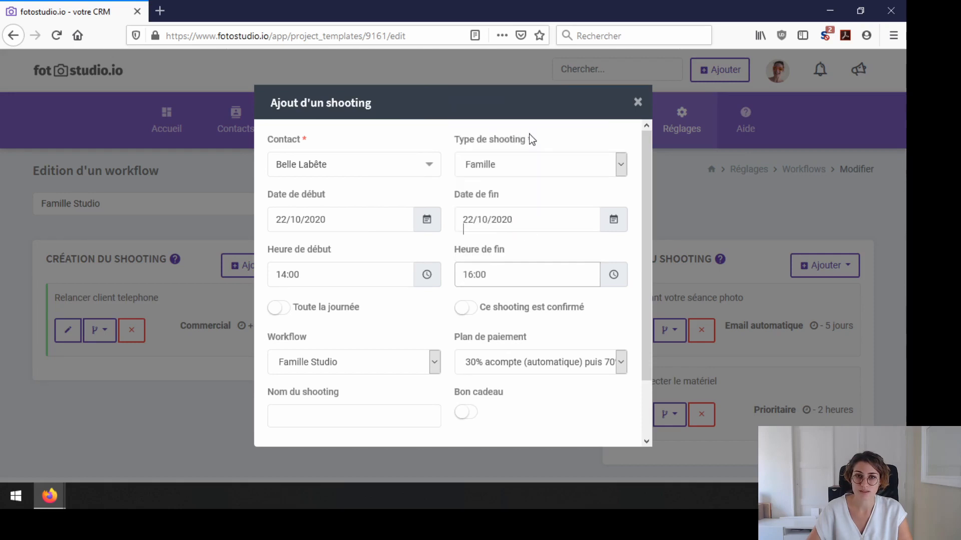
Name the shooting "Famille" followed by the contact's first name, and save the shooting
{"action": "scroll", "coordinate": [392, 306], "scroll_direction": "down", "scroll_amount": 2}
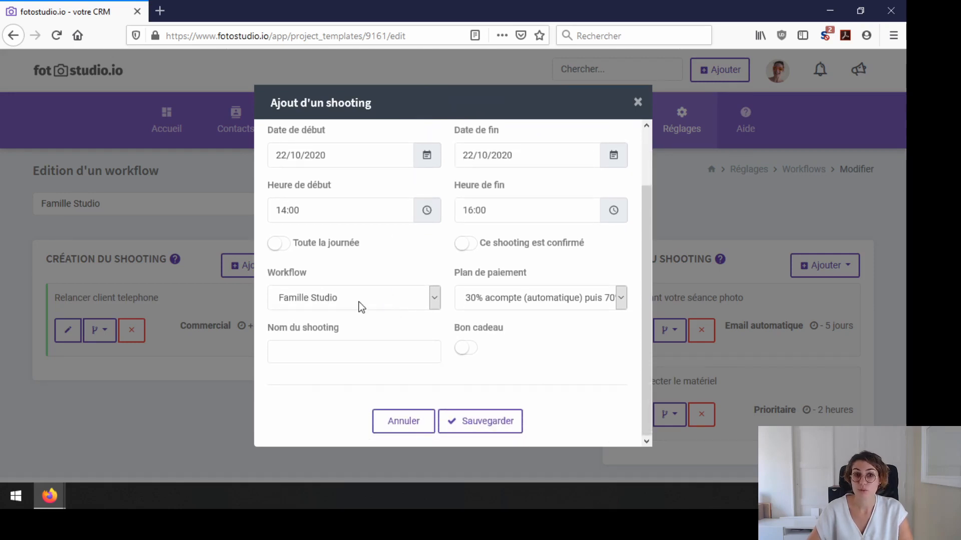
{"action": "left_click", "coordinate": [345, 350]}
{"action": "type", "text": "F"}
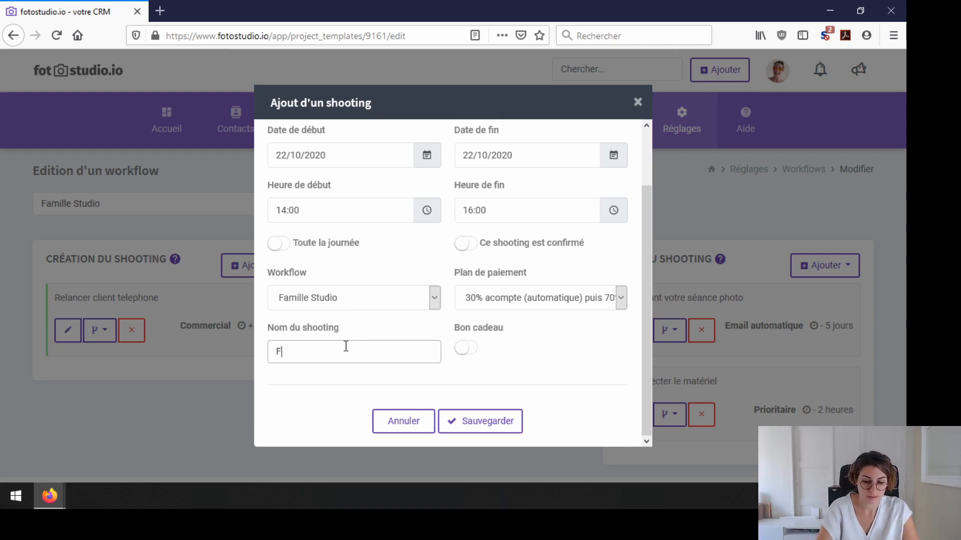
{"action": "type", "text": "amille"}
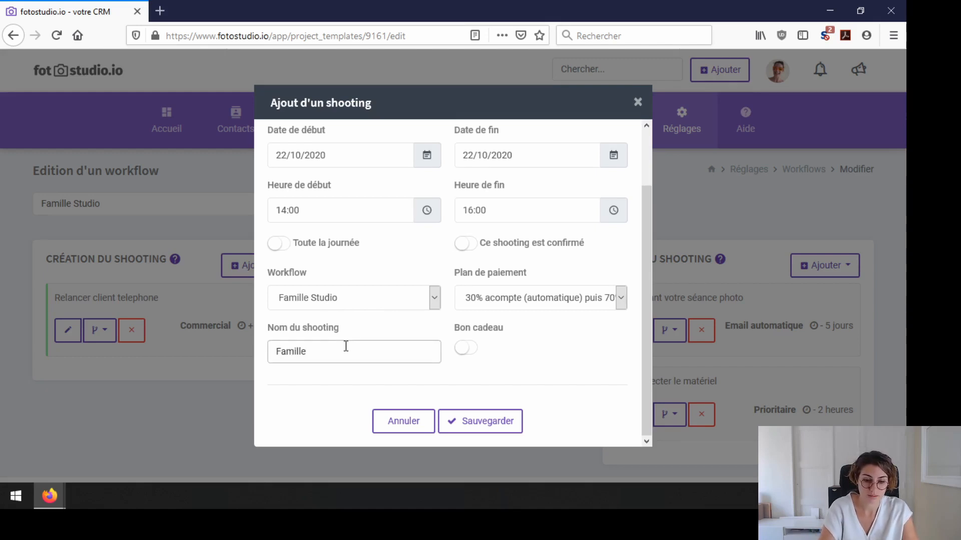
{"action": "type", "text": " Belle"}
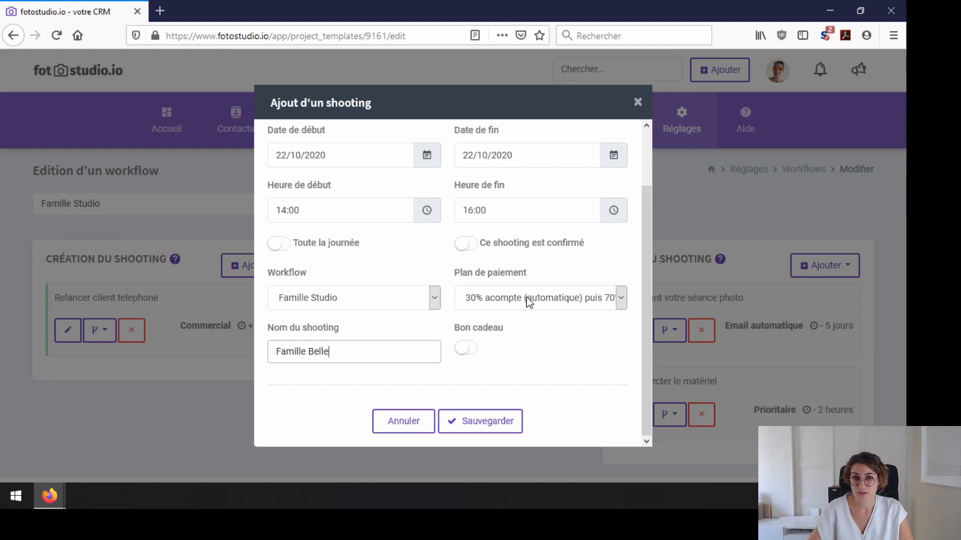
{"action": "left_click", "coordinate": [483, 427]}
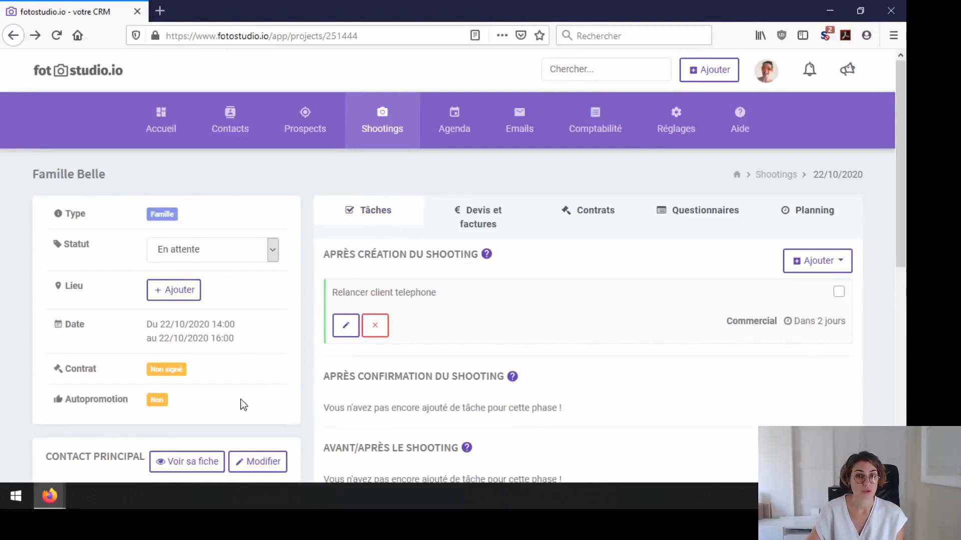
Review the new shooting's page and its workflow tasks in the creation, confirmation and before/after-shooting phases, including the phone follow-up task's due time
{"action": "left_click_drag", "start_coordinate": [49, 175], "coordinate": [107, 185]}
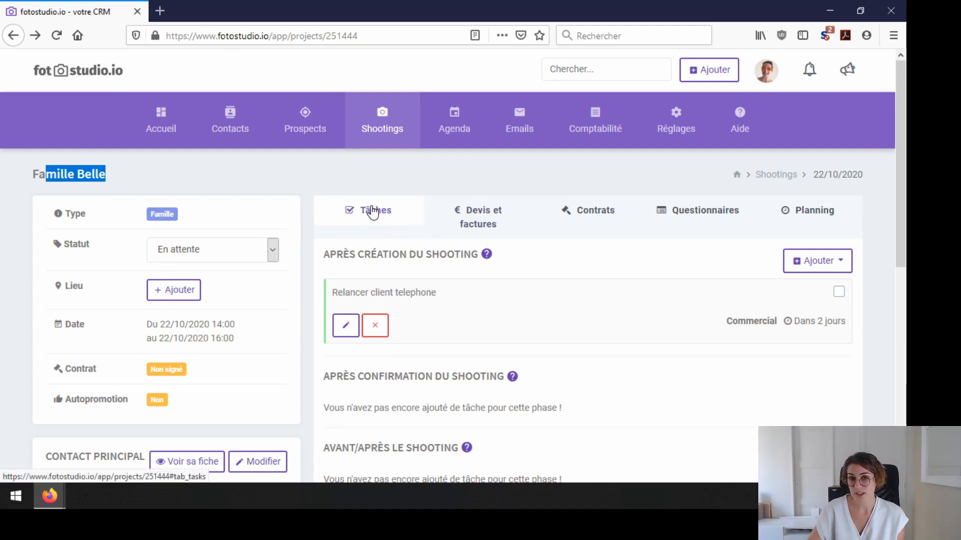
{"action": "scroll", "coordinate": [373, 210], "scroll_direction": "down", "scroll_amount": 2}
{"action": "scroll", "coordinate": [373, 210], "scroll_direction": "down", "scroll_amount": 1}
{"action": "left_click_drag", "start_coordinate": [359, 163], "coordinate": [477, 164]}
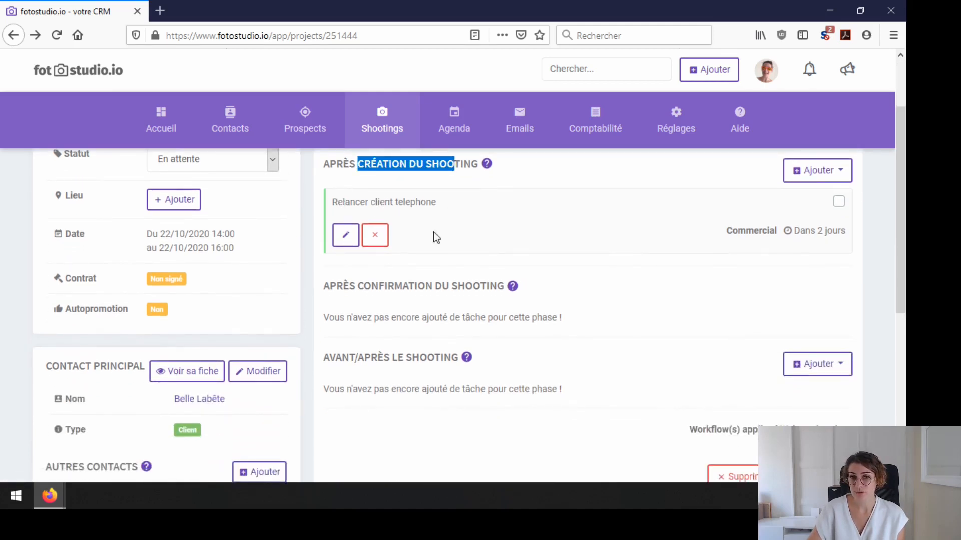
{"action": "left_click_drag", "start_coordinate": [371, 287], "coordinate": [476, 290]}
{"action": "left_click_drag", "start_coordinate": [378, 354], "coordinate": [456, 372]}
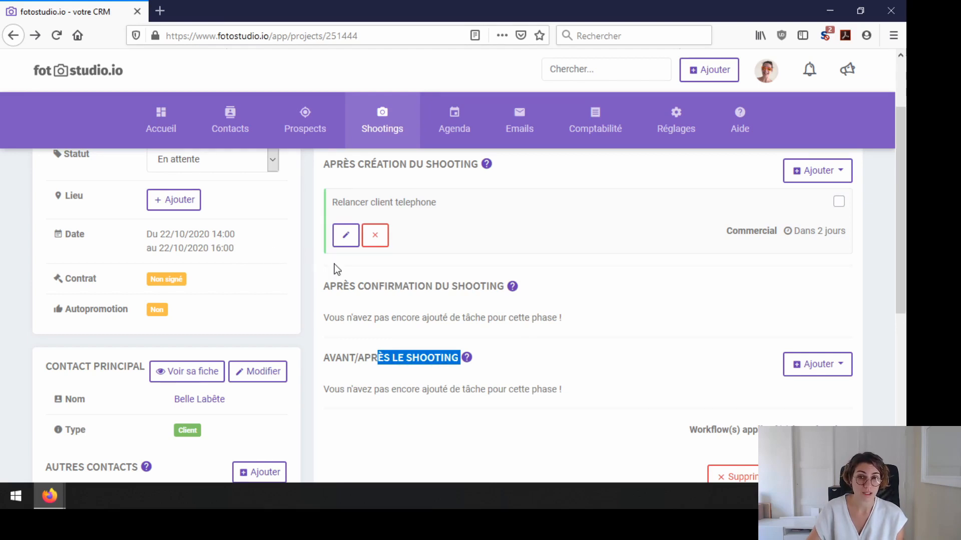
{"action": "left_click", "coordinate": [594, 270]}
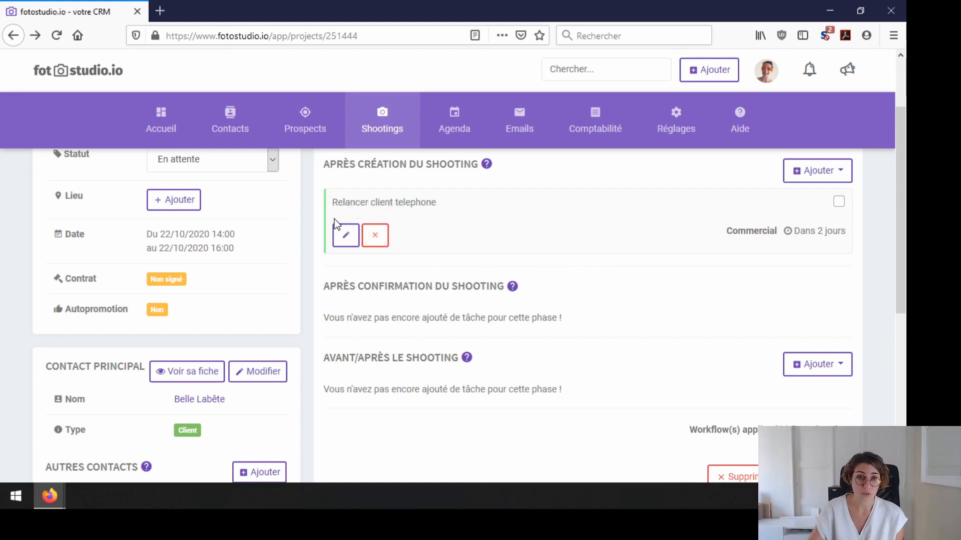
{"action": "left_click_drag", "start_coordinate": [336, 209], "coordinate": [356, 207]}
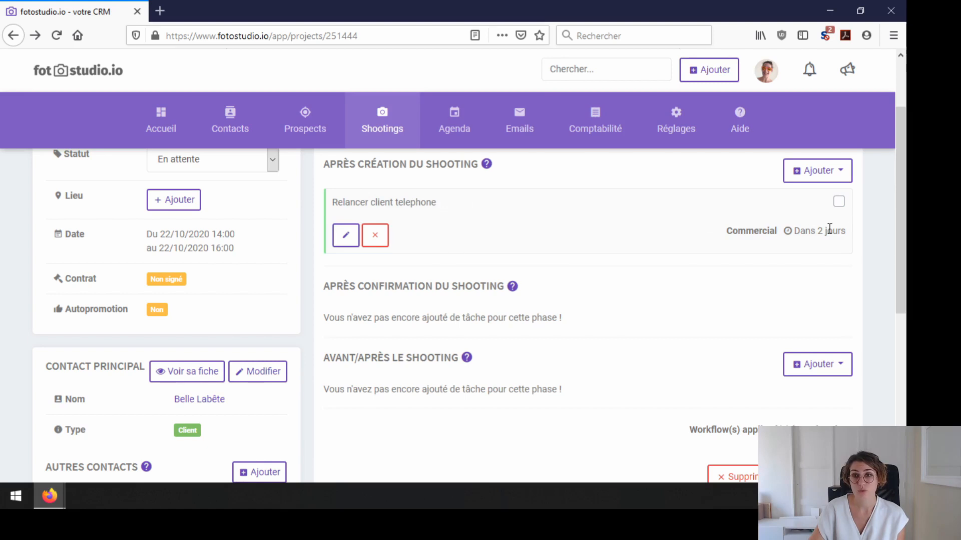
{"action": "scroll", "coordinate": [633, 242], "scroll_direction": "up", "scroll_amount": 3}
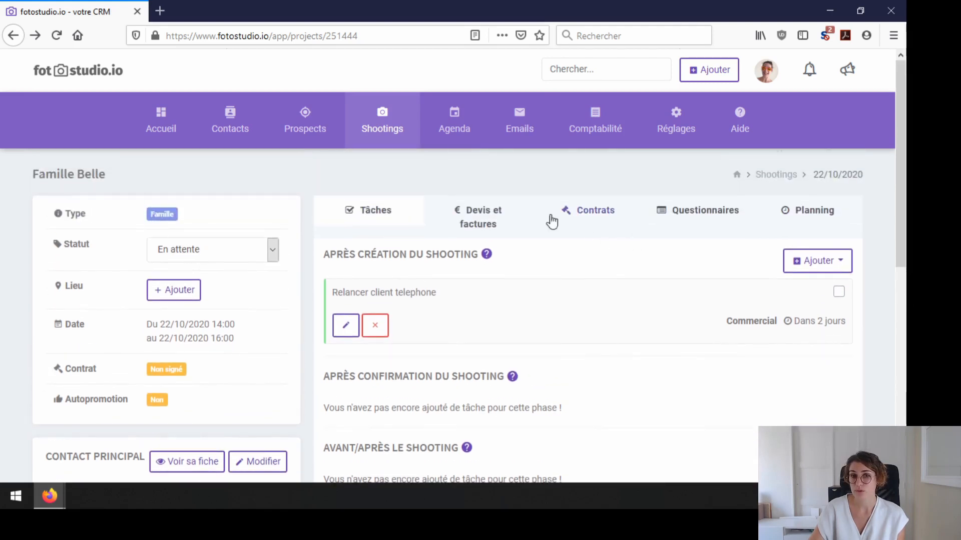
Check the agenda for September and October 2020 for the shooting and its follow-up task, and return to the shooting's page
{"action": "left_click", "coordinate": [459, 128]}
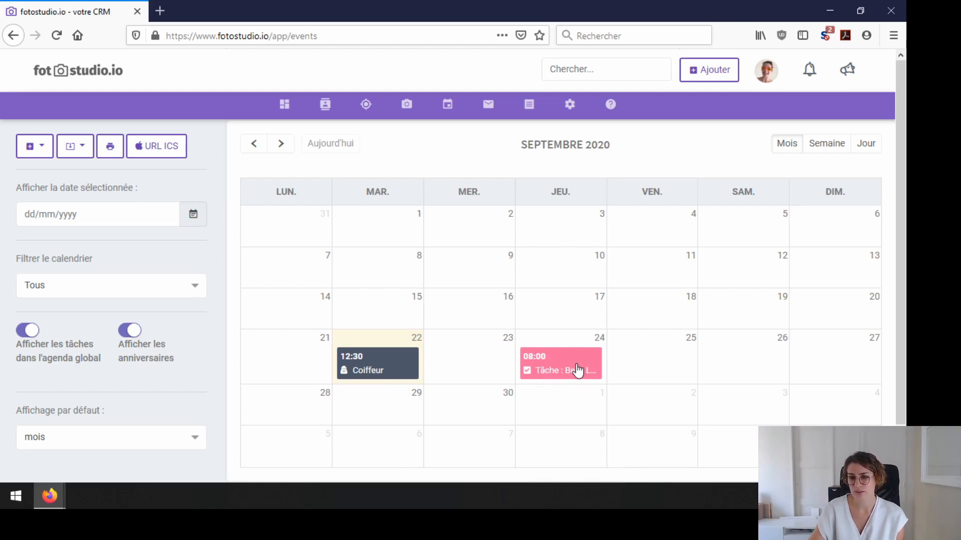
{"action": "left_click", "coordinate": [281, 145]}
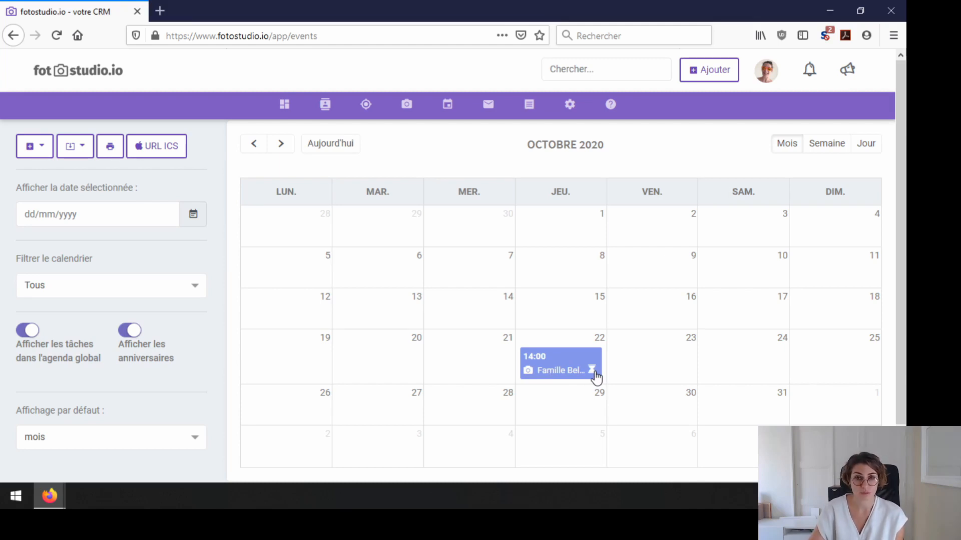
{"action": "left_click", "coordinate": [13, 36]}
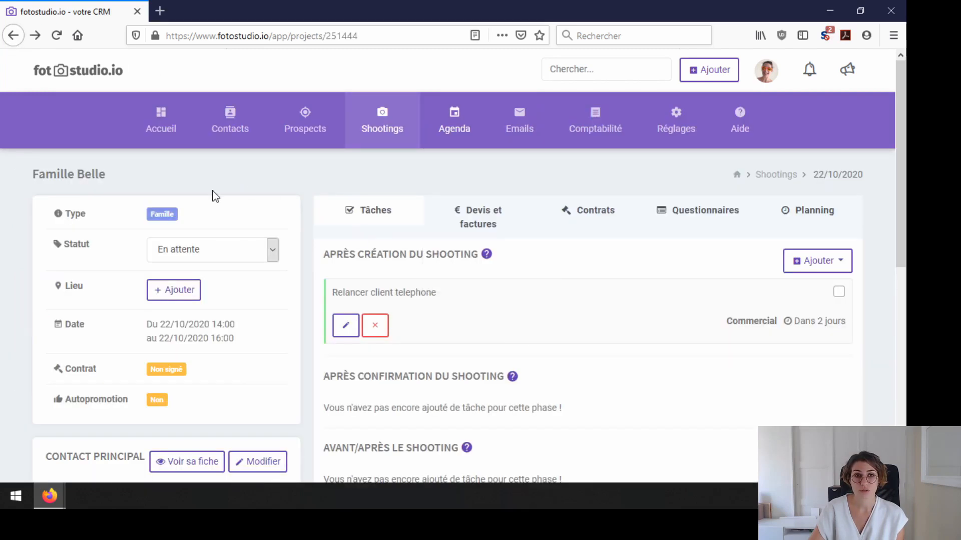
Open the "Famille" shooting of 22 October 2020 from the shootings list and set its status to "Confirmé"
{"action": "left_click", "coordinate": [388, 128]}
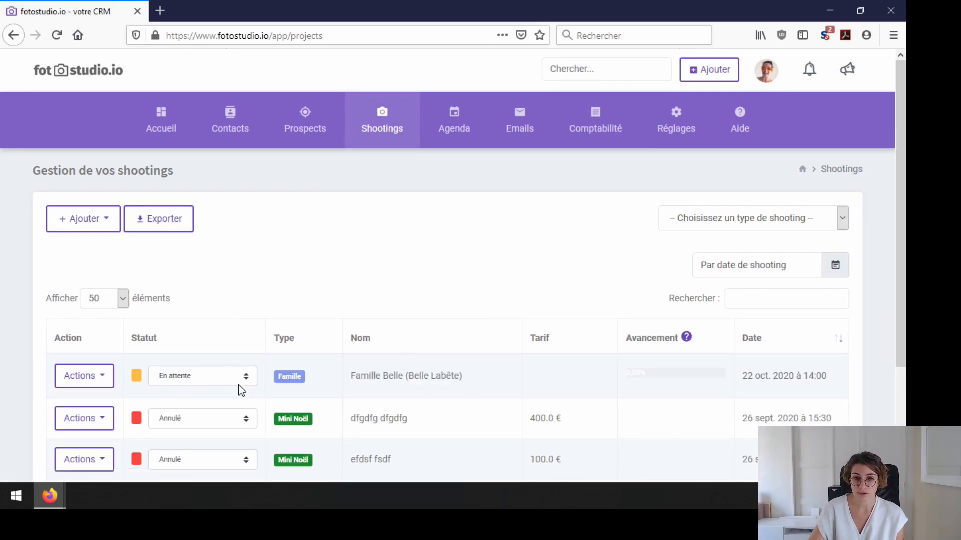
{"action": "left_click", "coordinate": [327, 383]}
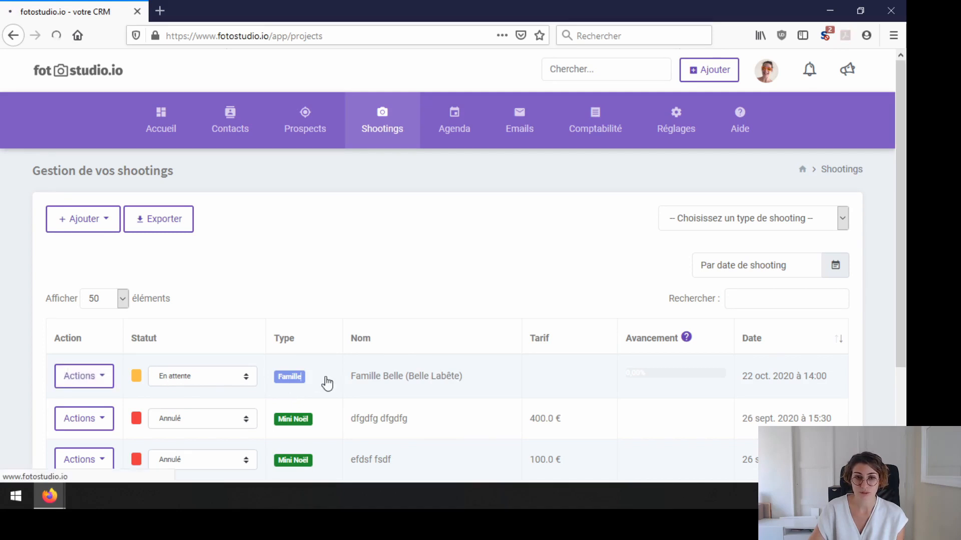
{"action": "scroll", "coordinate": [301, 356], "scroll_direction": "down", "scroll_amount": 1}
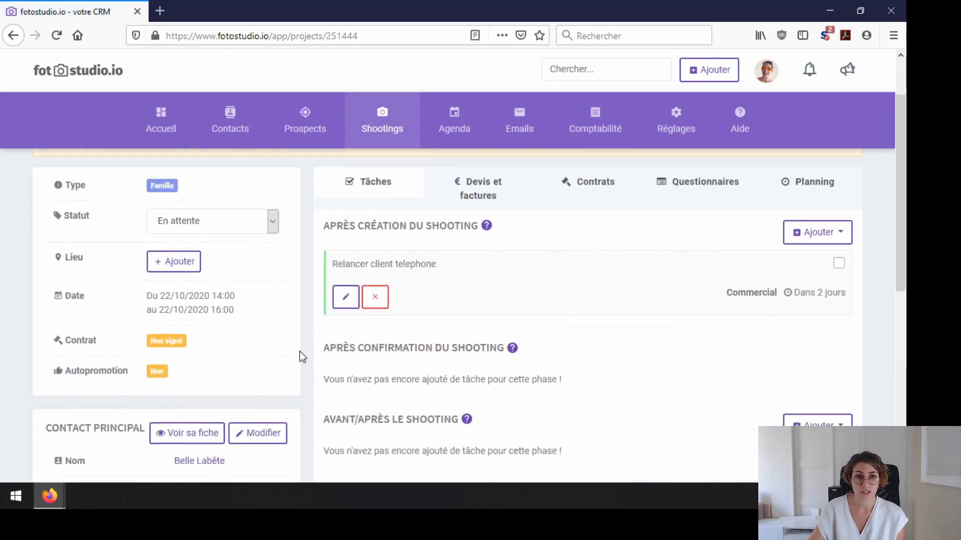
{"action": "scroll", "coordinate": [301, 357], "scroll_direction": "down", "scroll_amount": 1}
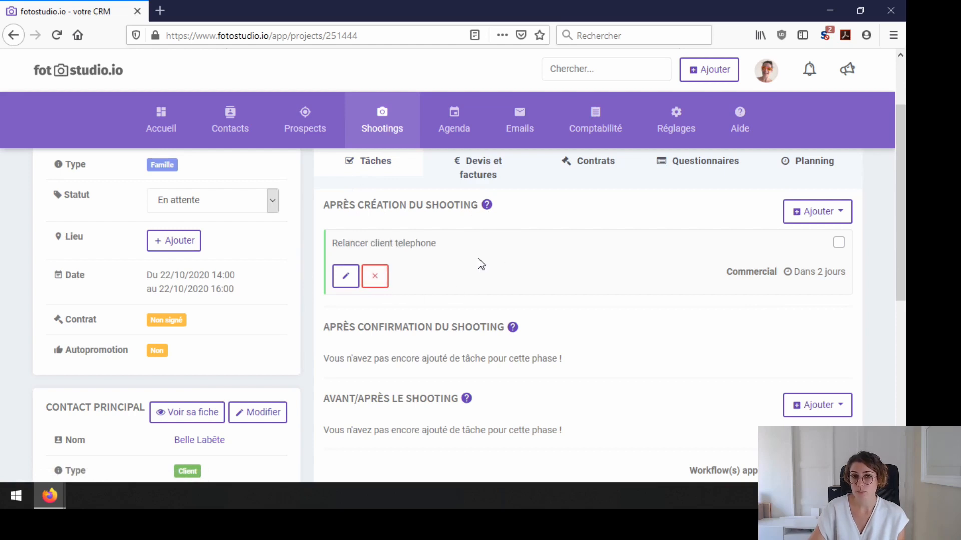
{"action": "left_click", "coordinate": [233, 214]}
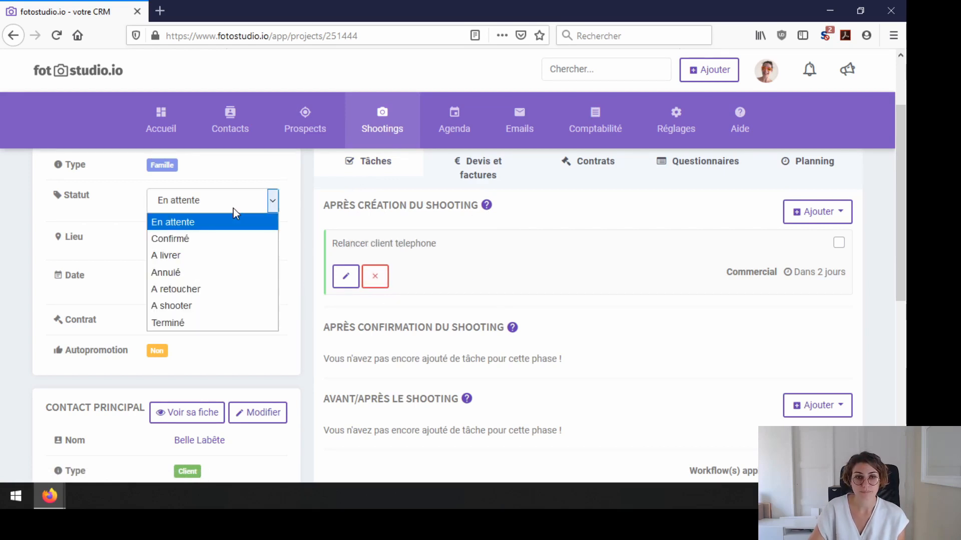
{"action": "left_click", "coordinate": [223, 239]}
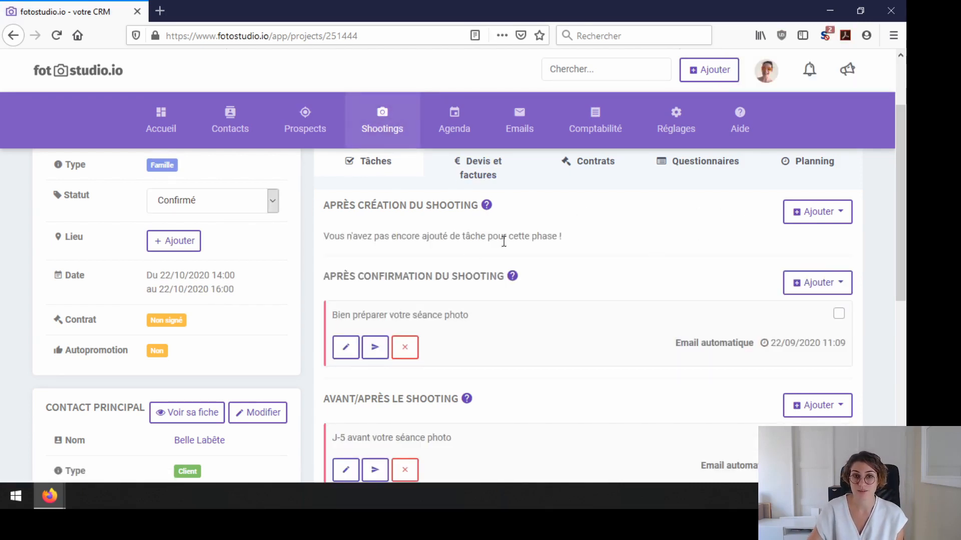
Examine the confirmed shooting's tasks in each phase, from after creation through after confirmation to before/after the shooting
{"action": "scroll", "coordinate": [443, 314], "scroll_direction": "down", "scroll_amount": 2}
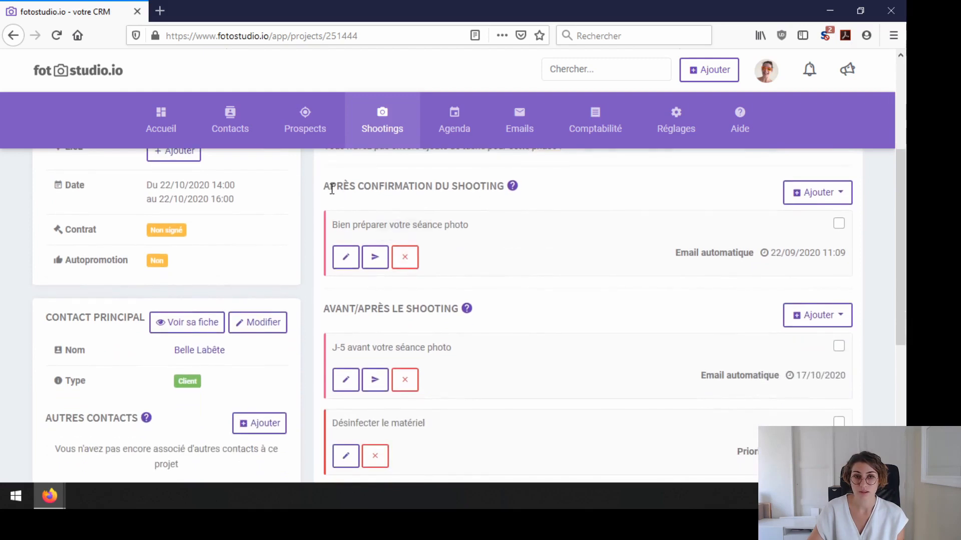
{"action": "left_click_drag", "start_coordinate": [376, 191], "coordinate": [474, 198]}
{"action": "left_click_drag", "start_coordinate": [371, 306], "coordinate": [441, 308]}
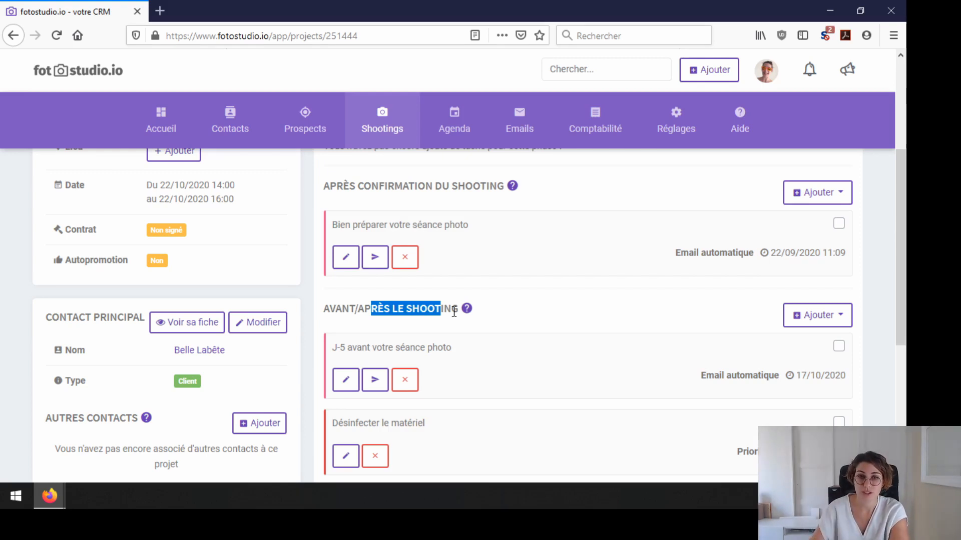
{"action": "scroll", "coordinate": [481, 339], "scroll_direction": "up", "scroll_amount": 3}
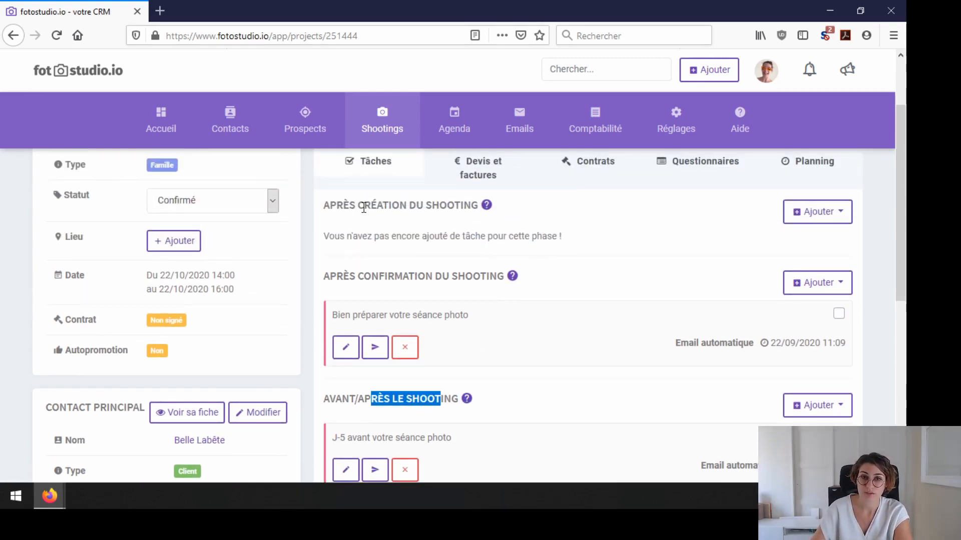
{"action": "left_click_drag", "start_coordinate": [379, 276], "coordinate": [448, 292]}
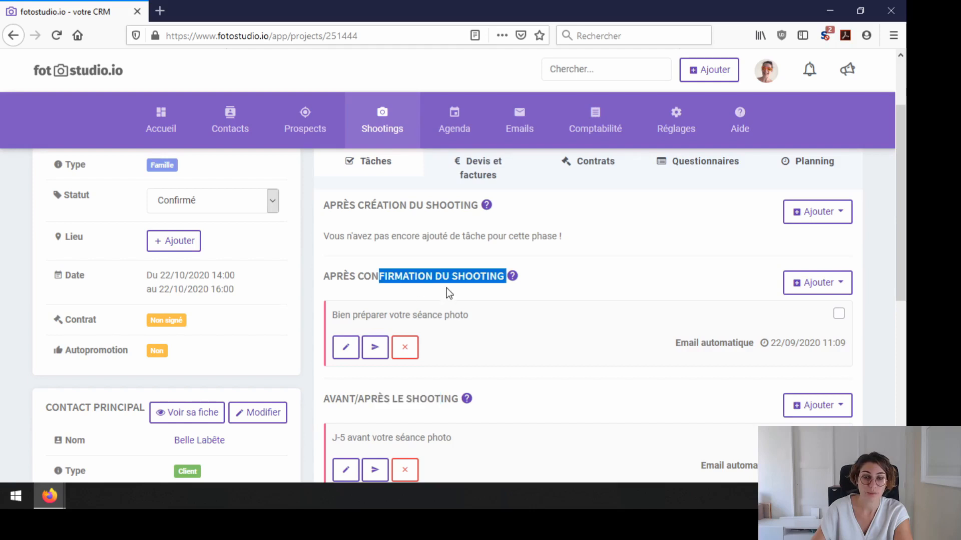
{"action": "scroll", "coordinate": [453, 285], "scroll_direction": "down", "scroll_amount": 2}
{"action": "scroll", "coordinate": [453, 284], "scroll_direction": "down", "scroll_amount": 1}
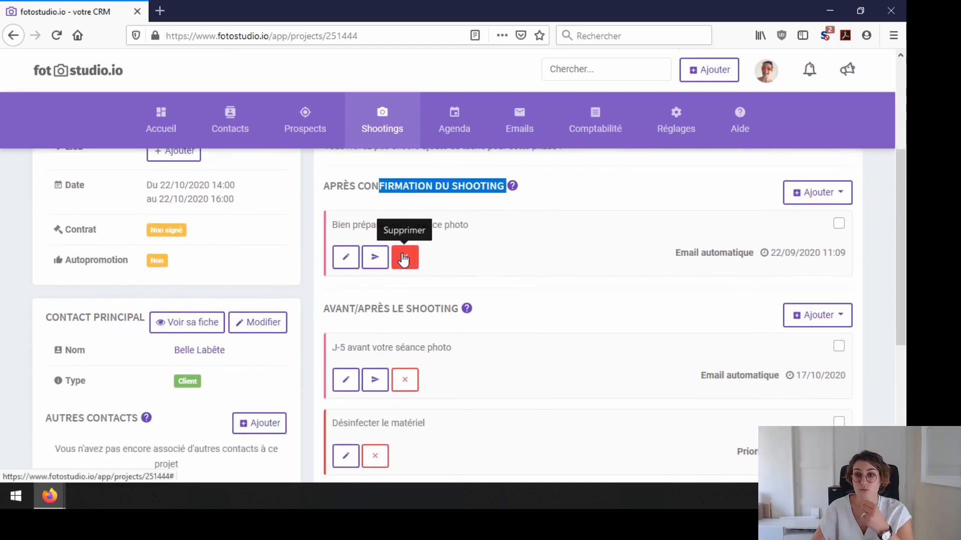
{"action": "scroll", "coordinate": [400, 255], "scroll_direction": "down", "scroll_amount": 2}
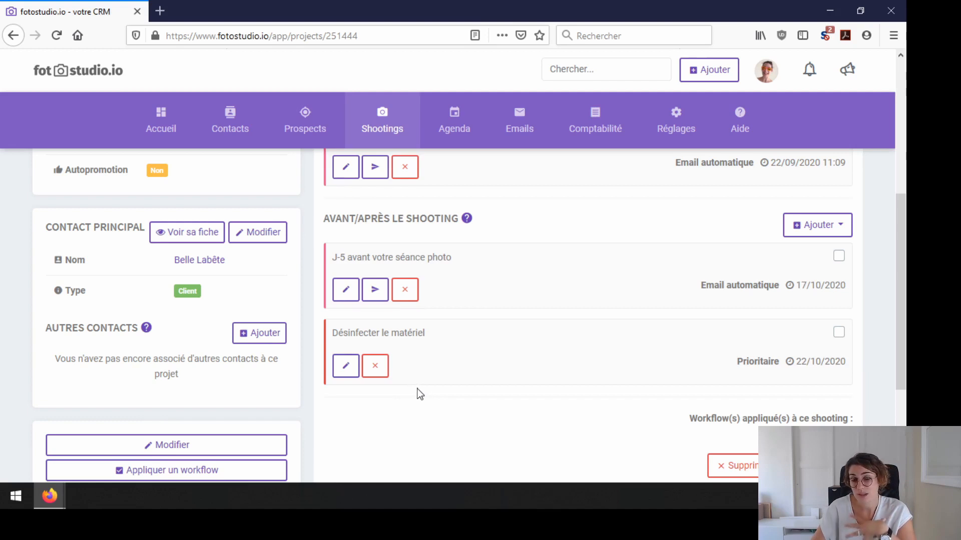
{"action": "scroll", "coordinate": [420, 393], "scroll_direction": "up", "scroll_amount": 4}
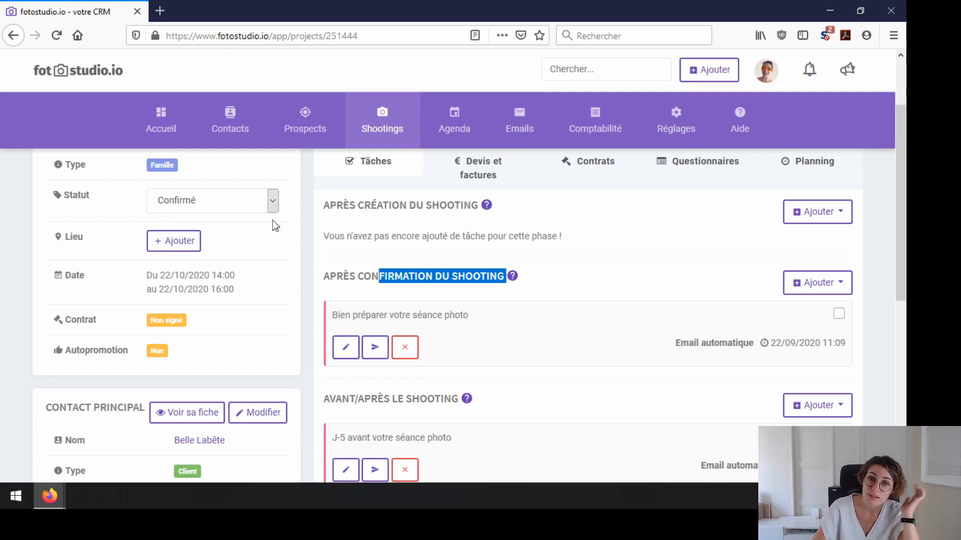
{"action": "left_click", "coordinate": [569, 296]}
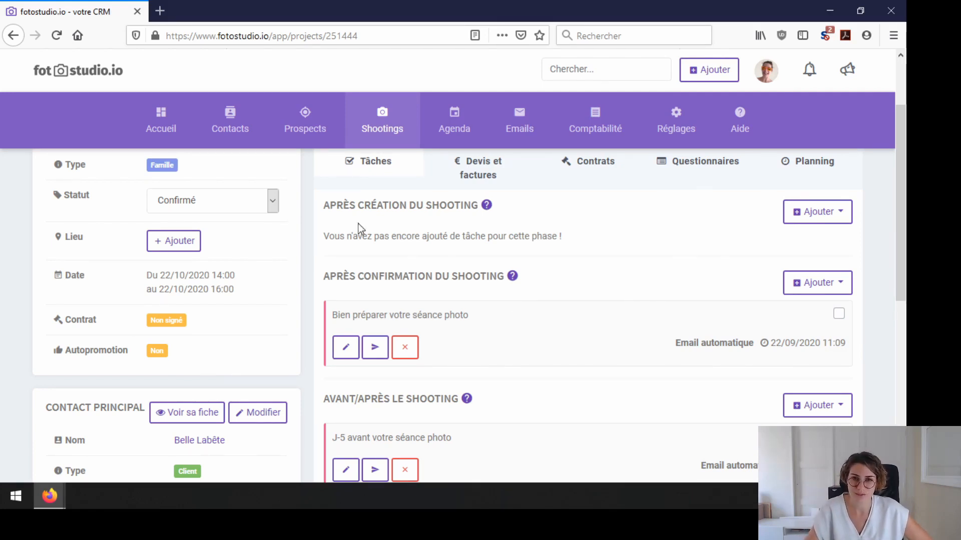
Check the scheduled dates and immediate-send option of the automatic emails, and the date of the "Désinfecter le matériel" task
{"action": "left_click_drag", "start_coordinate": [364, 277], "coordinate": [457, 277]}
{"action": "scroll", "coordinate": [456, 277], "scroll_direction": "down", "scroll_amount": 3}
{"action": "left_click_drag", "start_coordinate": [343, 307], "coordinate": [426, 307]}
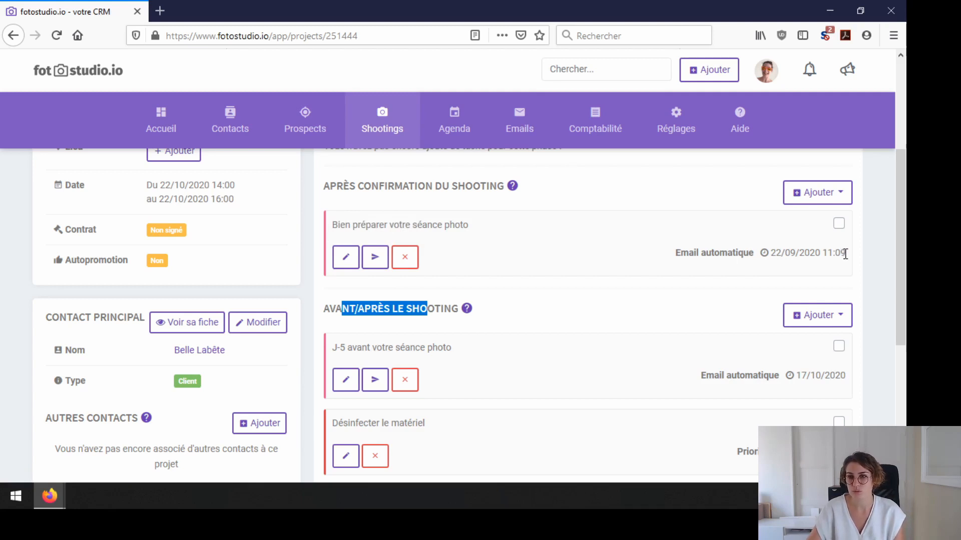
{"action": "left_click", "coordinate": [463, 284]}
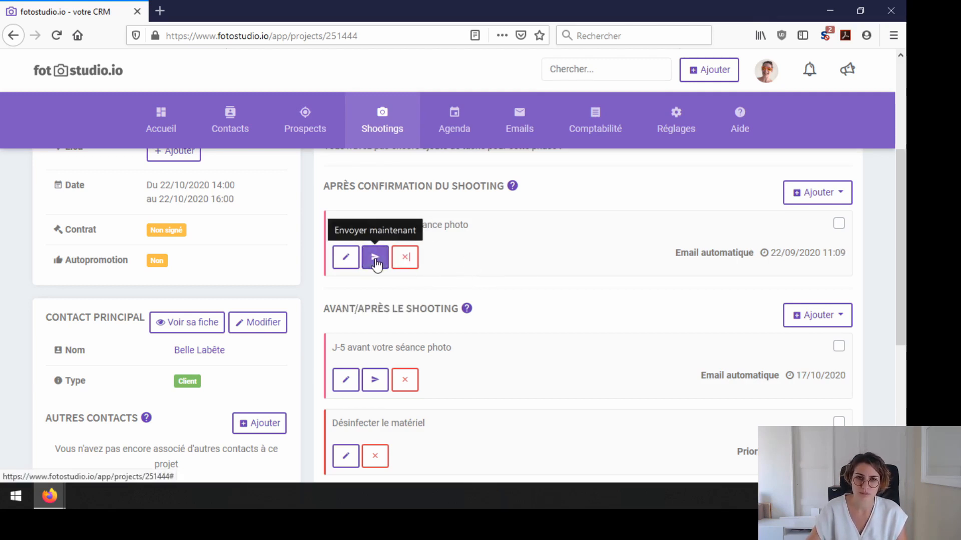
{"action": "scroll", "coordinate": [445, 295], "scroll_direction": "down", "scroll_amount": 3}
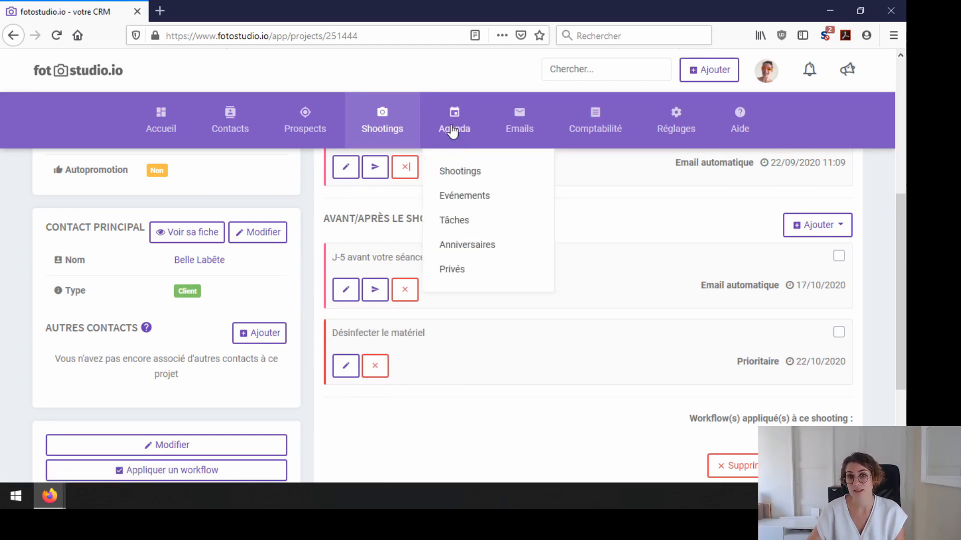
Open the agenda and advance to October 2020 to check the confirmed shooting and its scheduled workflow tasks
{"action": "left_click", "coordinate": [450, 124]}
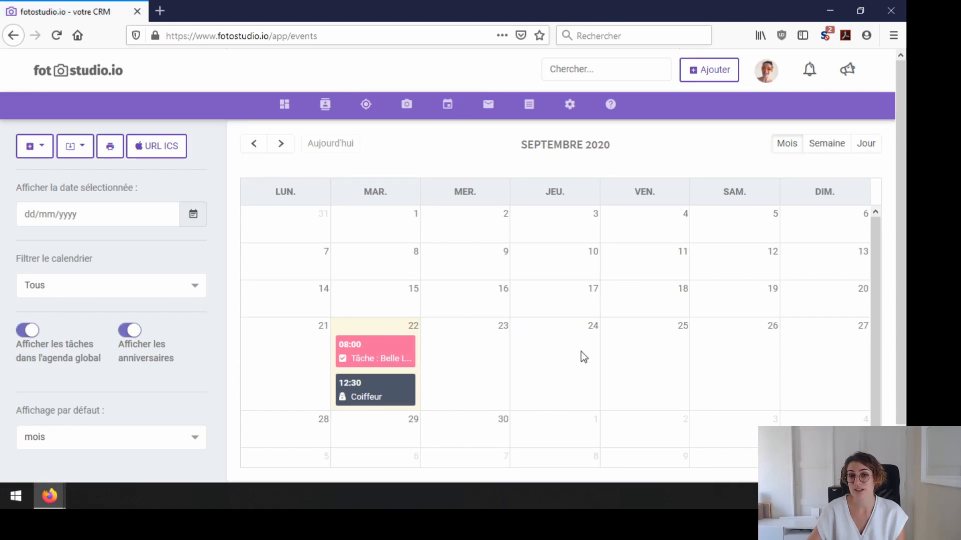
{"action": "left_click", "coordinate": [280, 146]}
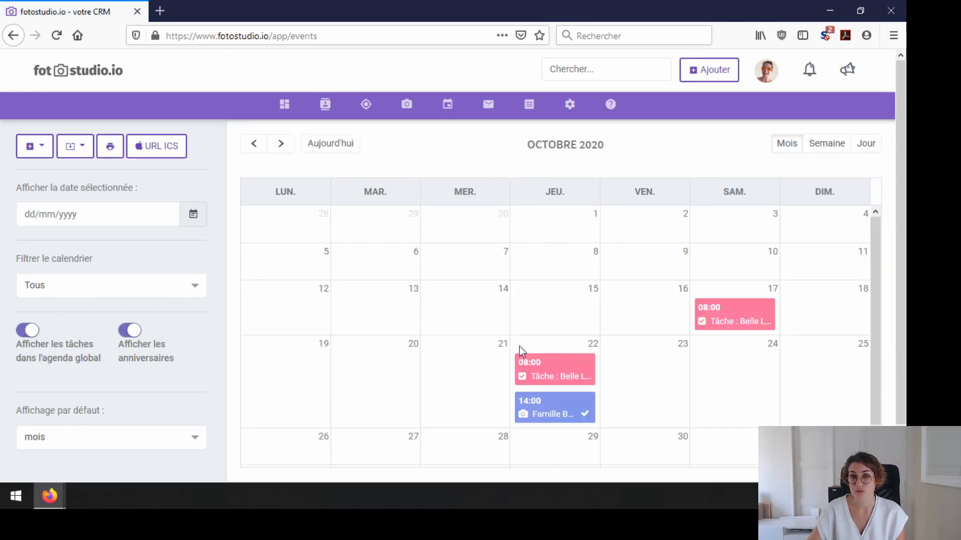